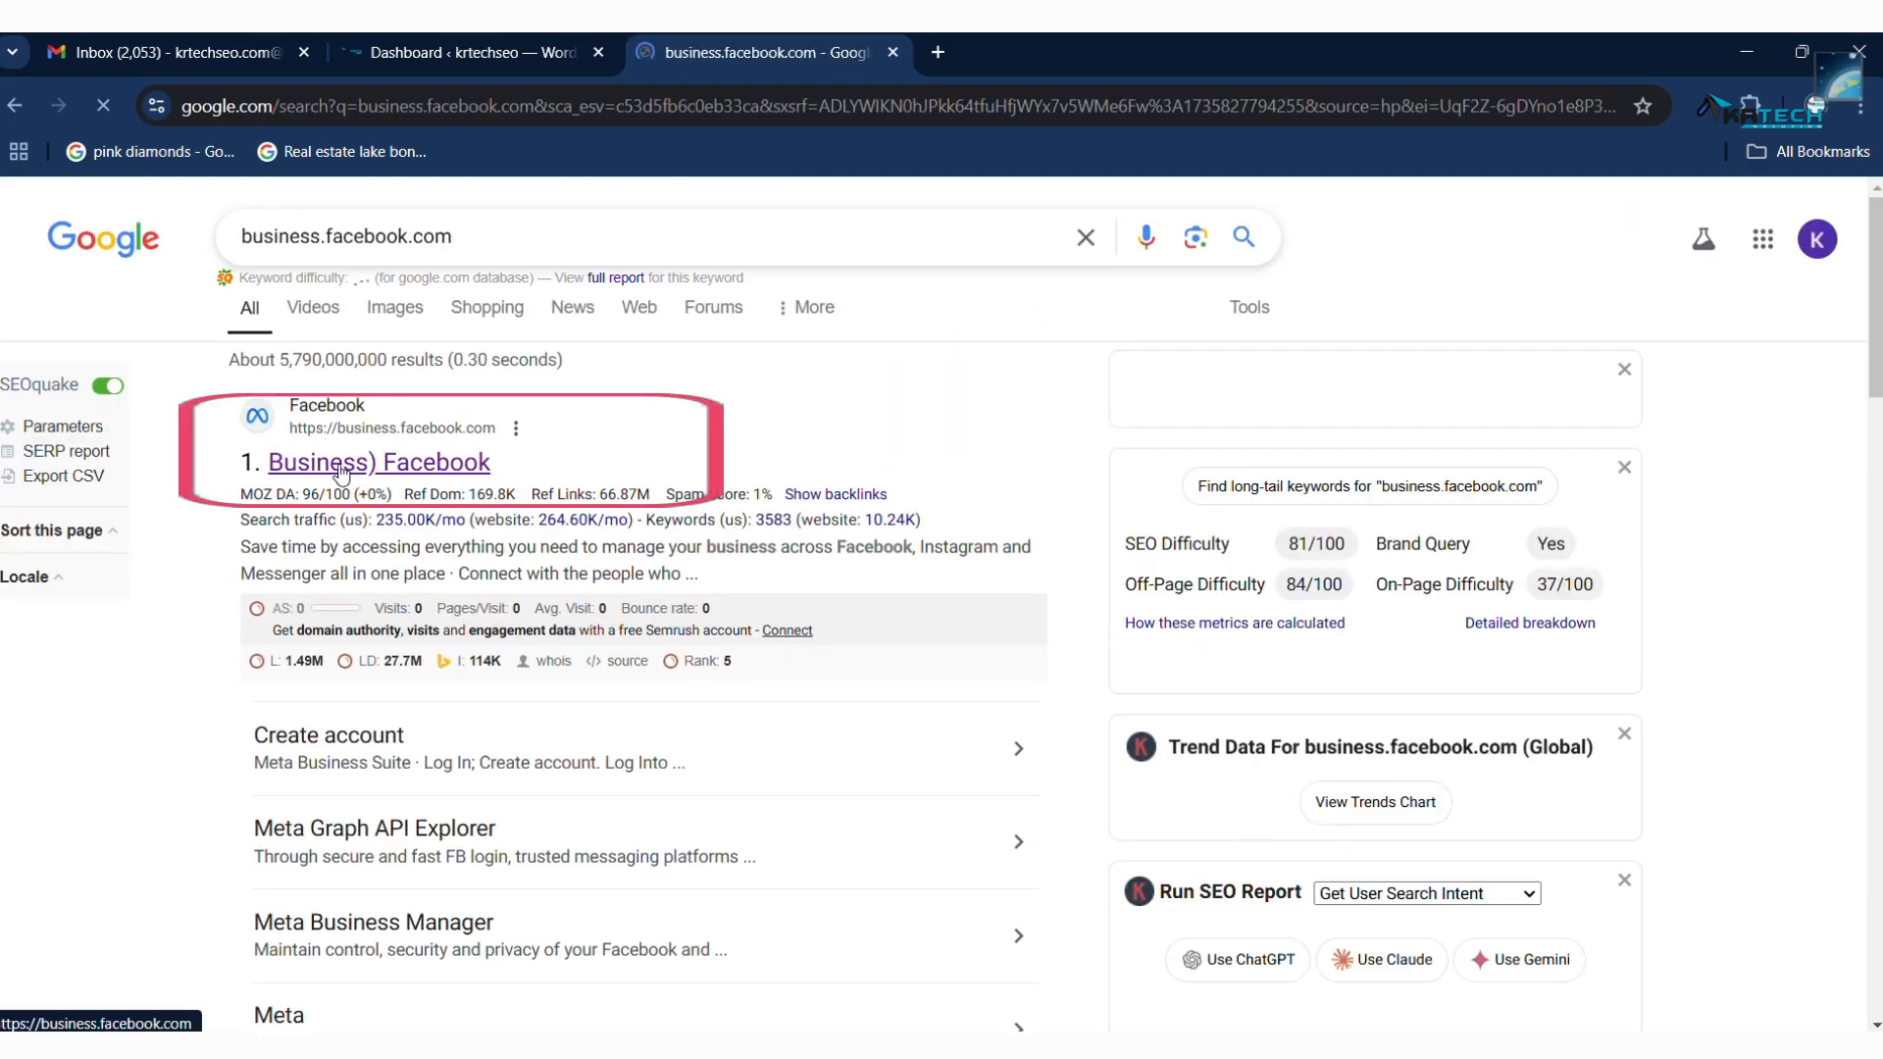
Open Meta Business Suite from the business.facebook.com search result and look over its home page
click(379, 462)
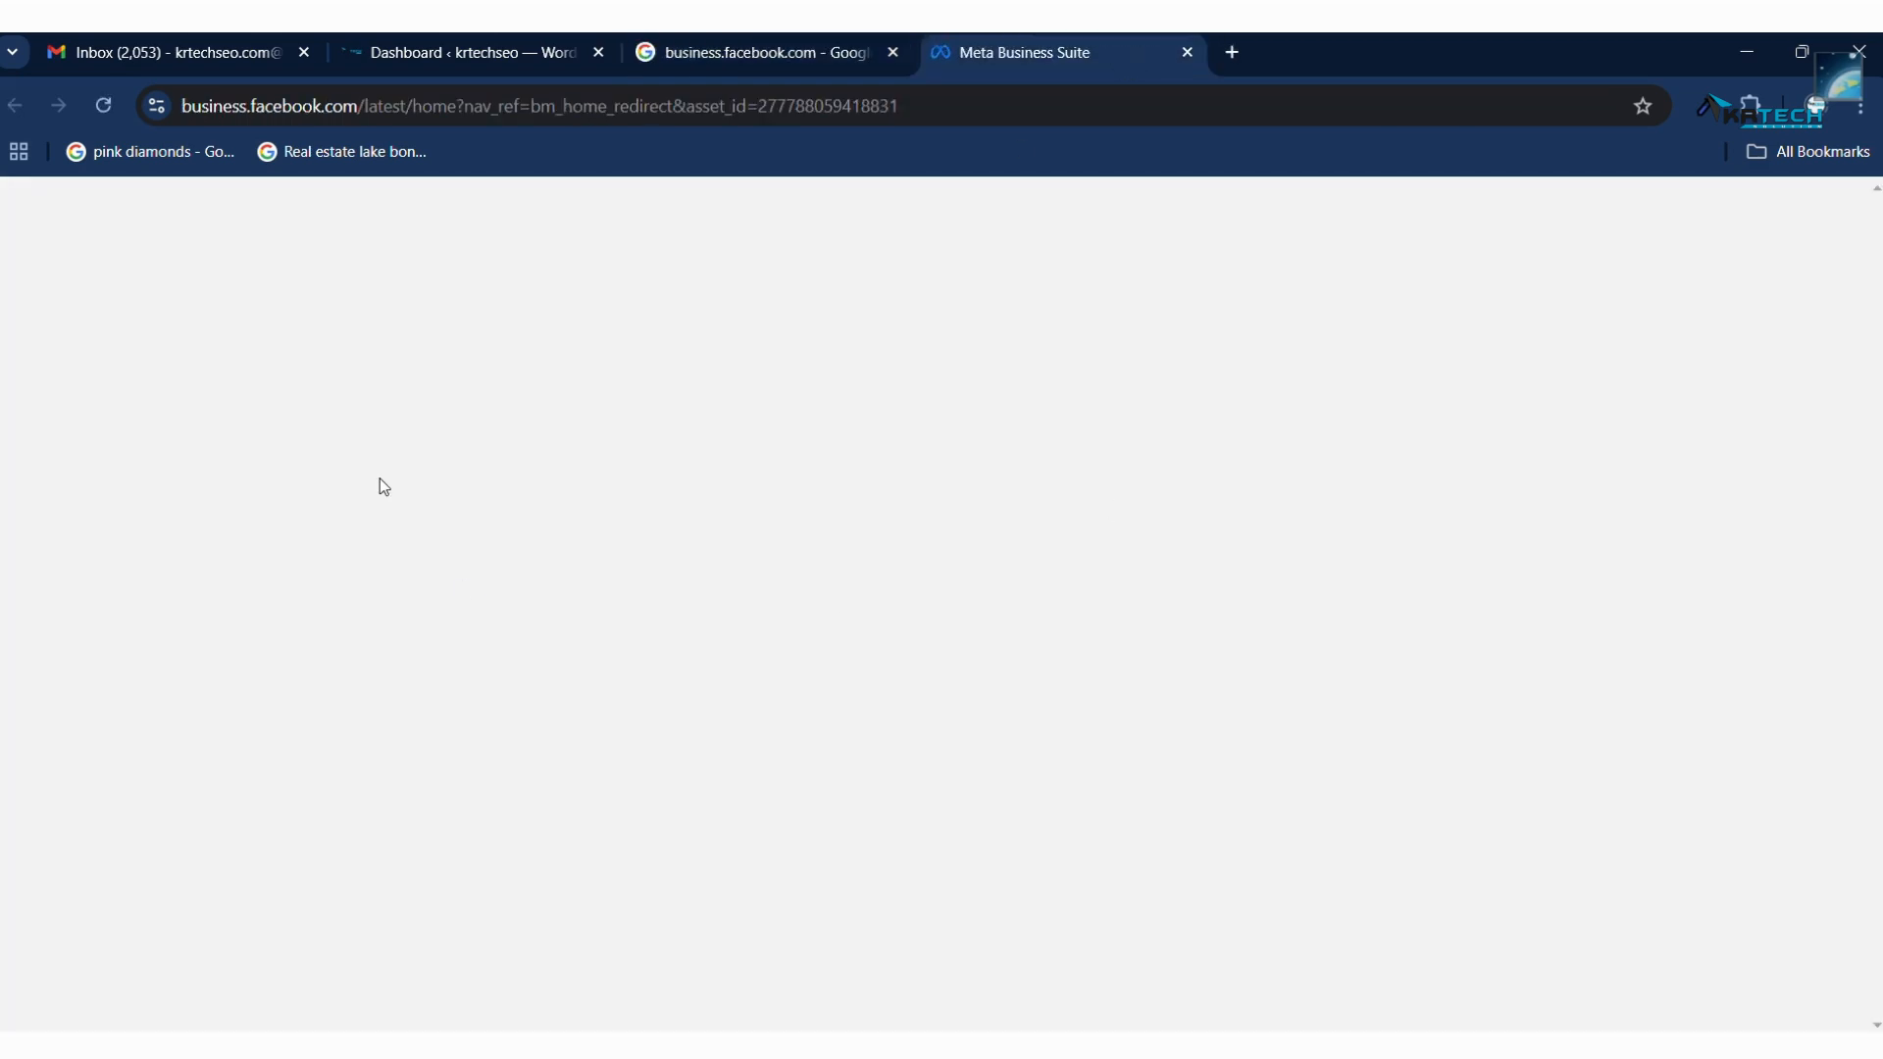
scroll(454, 573, down, 3)
scroll(521, 510, up, 7)
scroll(558, 572, down, 3)
scroll(37, 585, down, 1)
scroll(37, 585, up, 1)
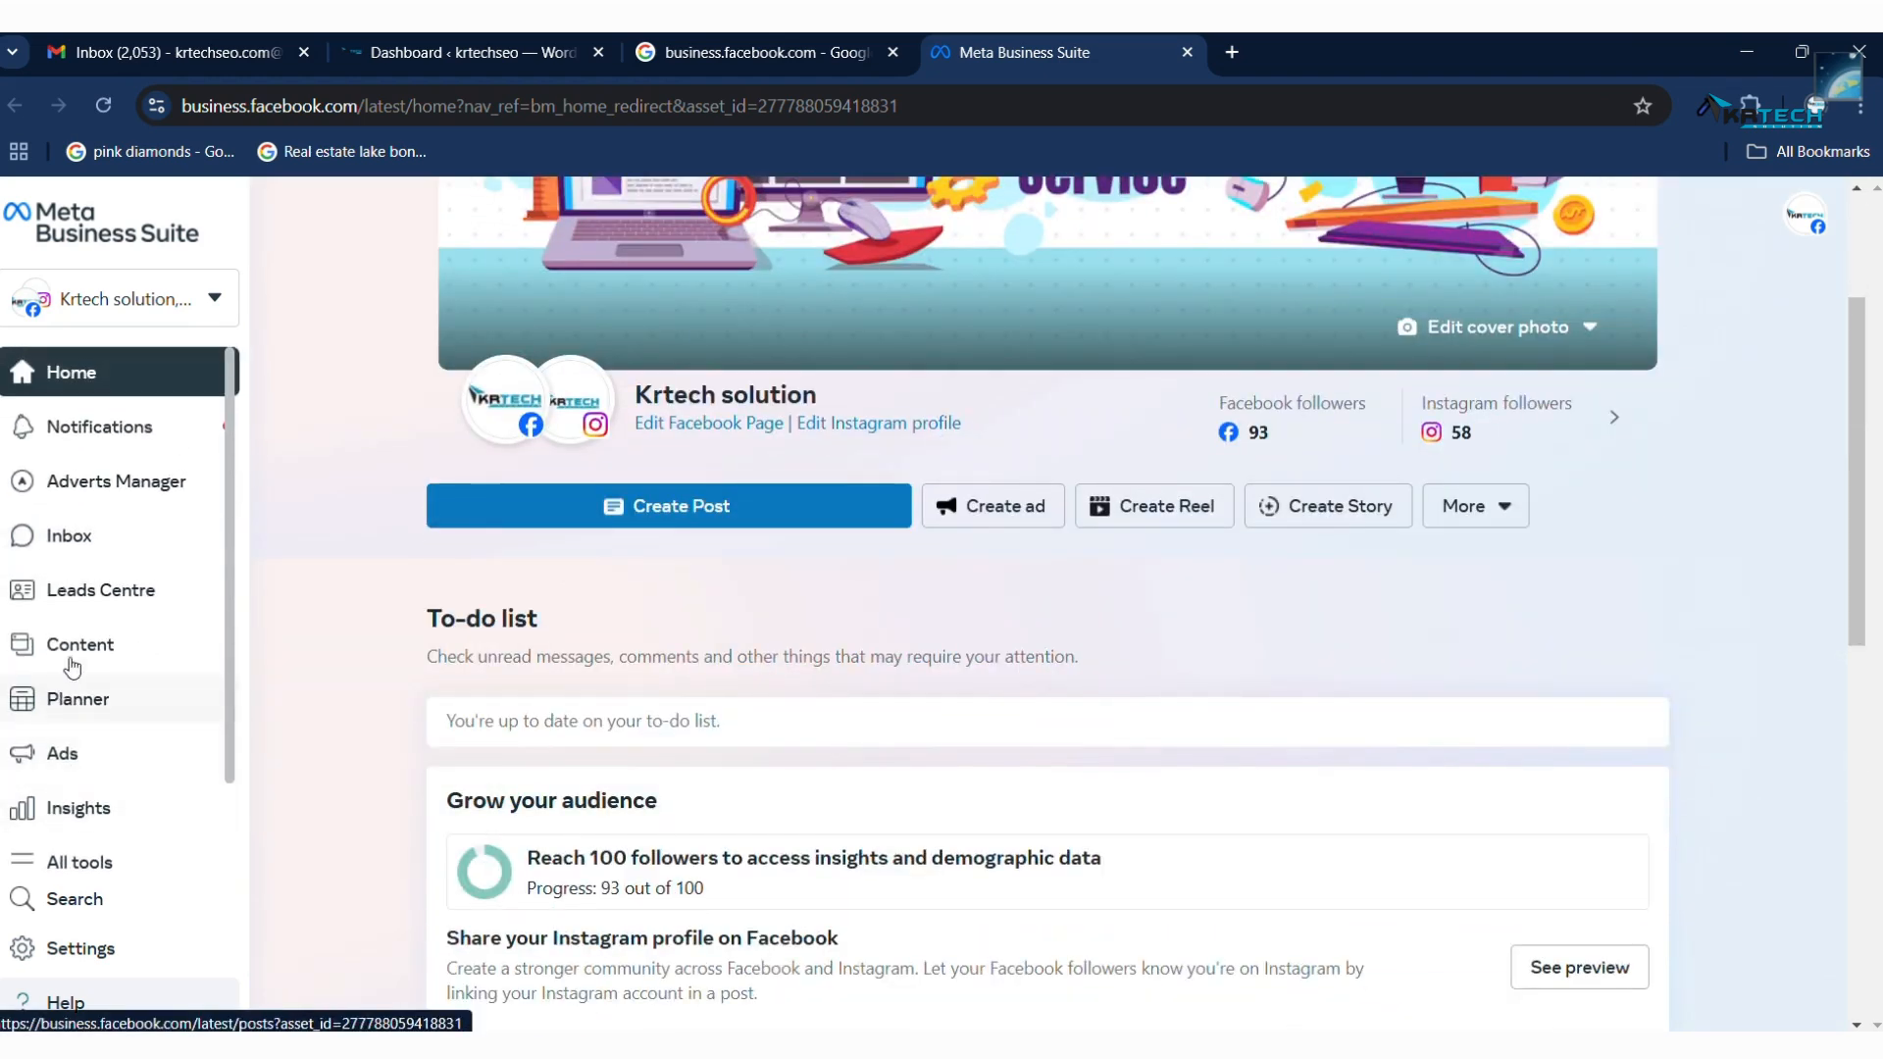
Go to the Ads Manager account overview, open Events Manager from there and dismiss the setup improvements notice
mouse_move(142, 487)
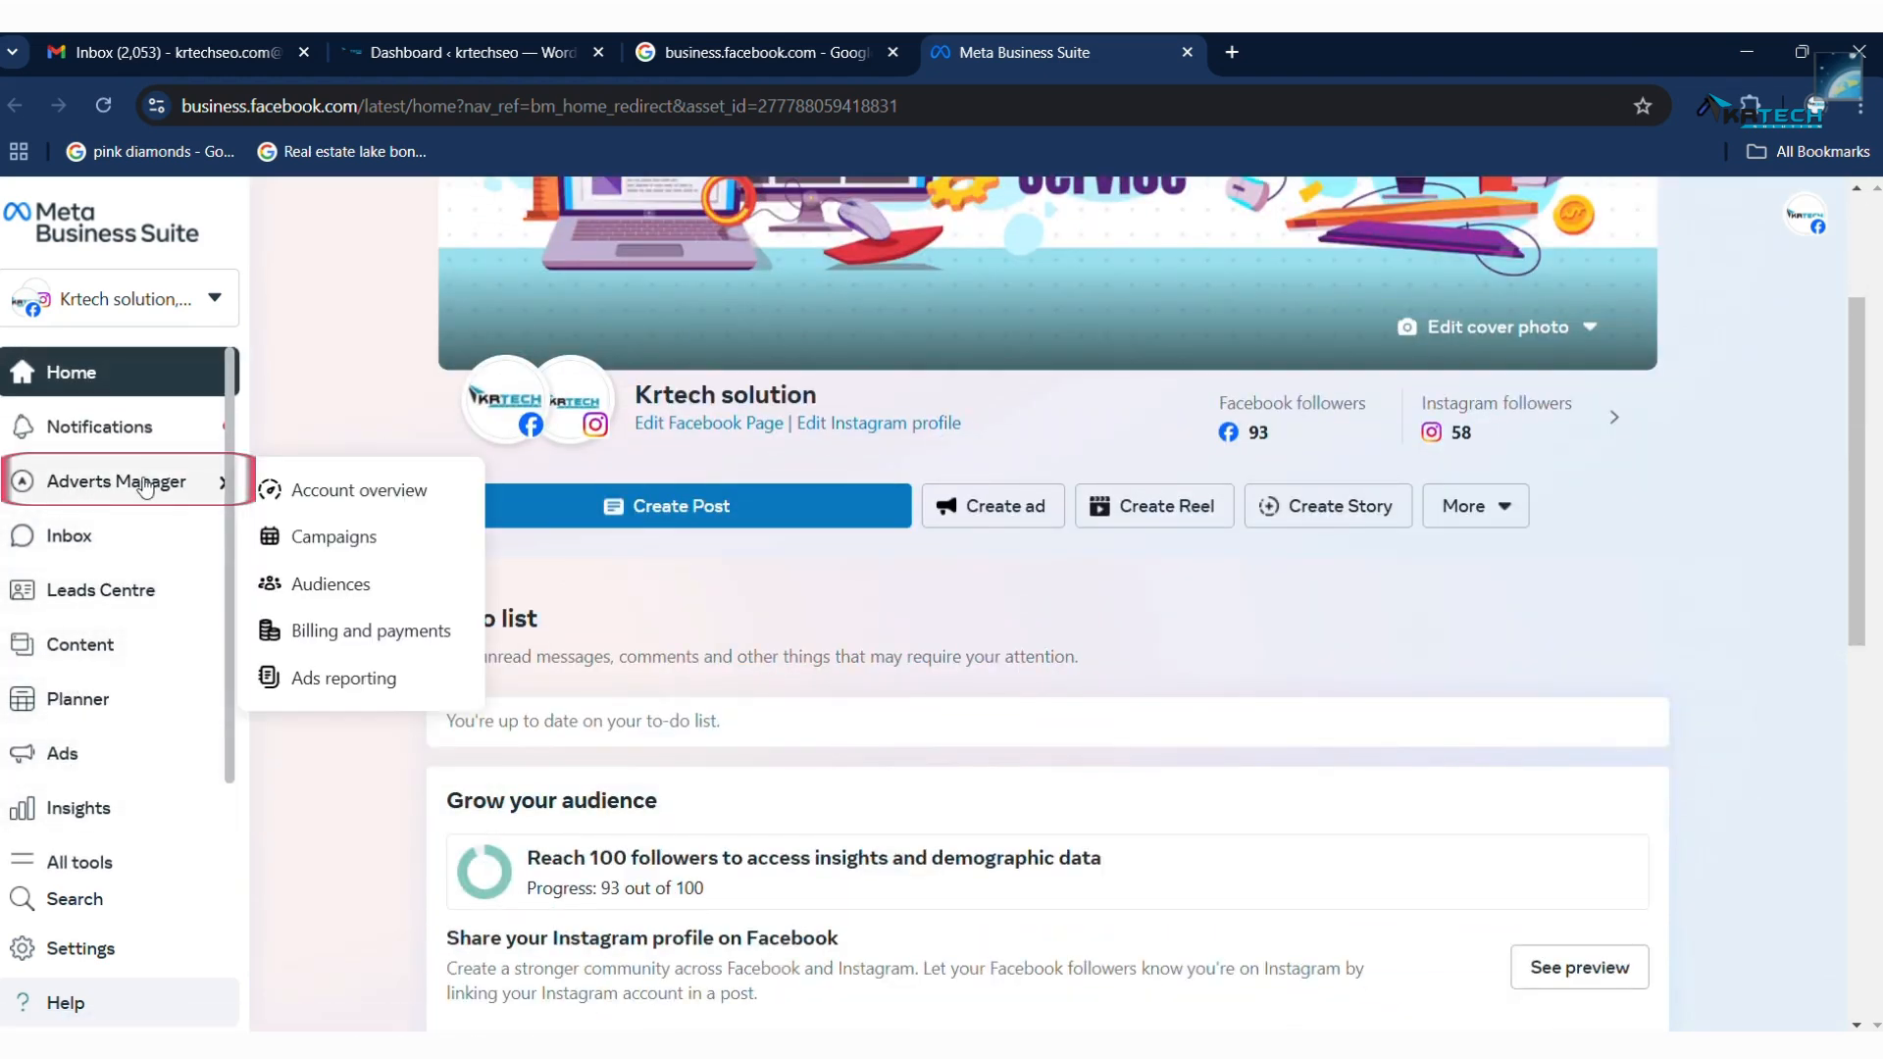
click(338, 493)
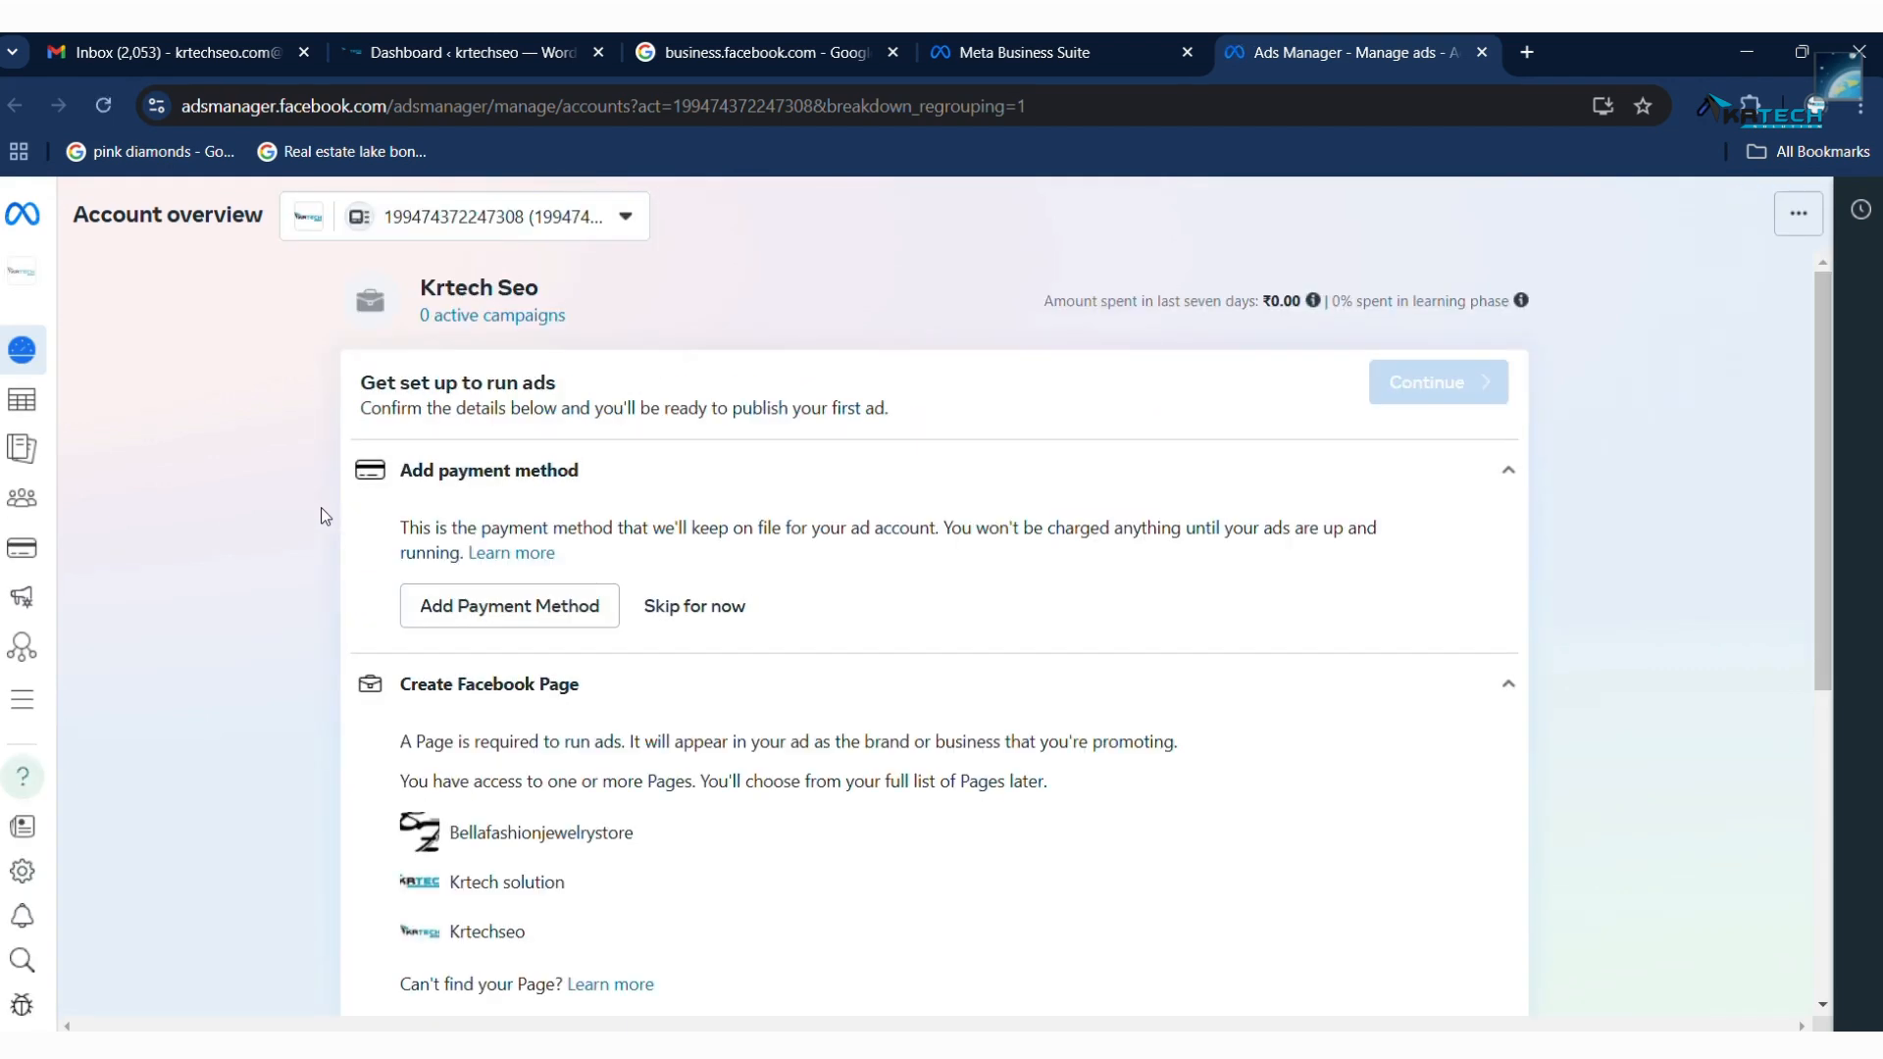
mouse_move(23, 366)
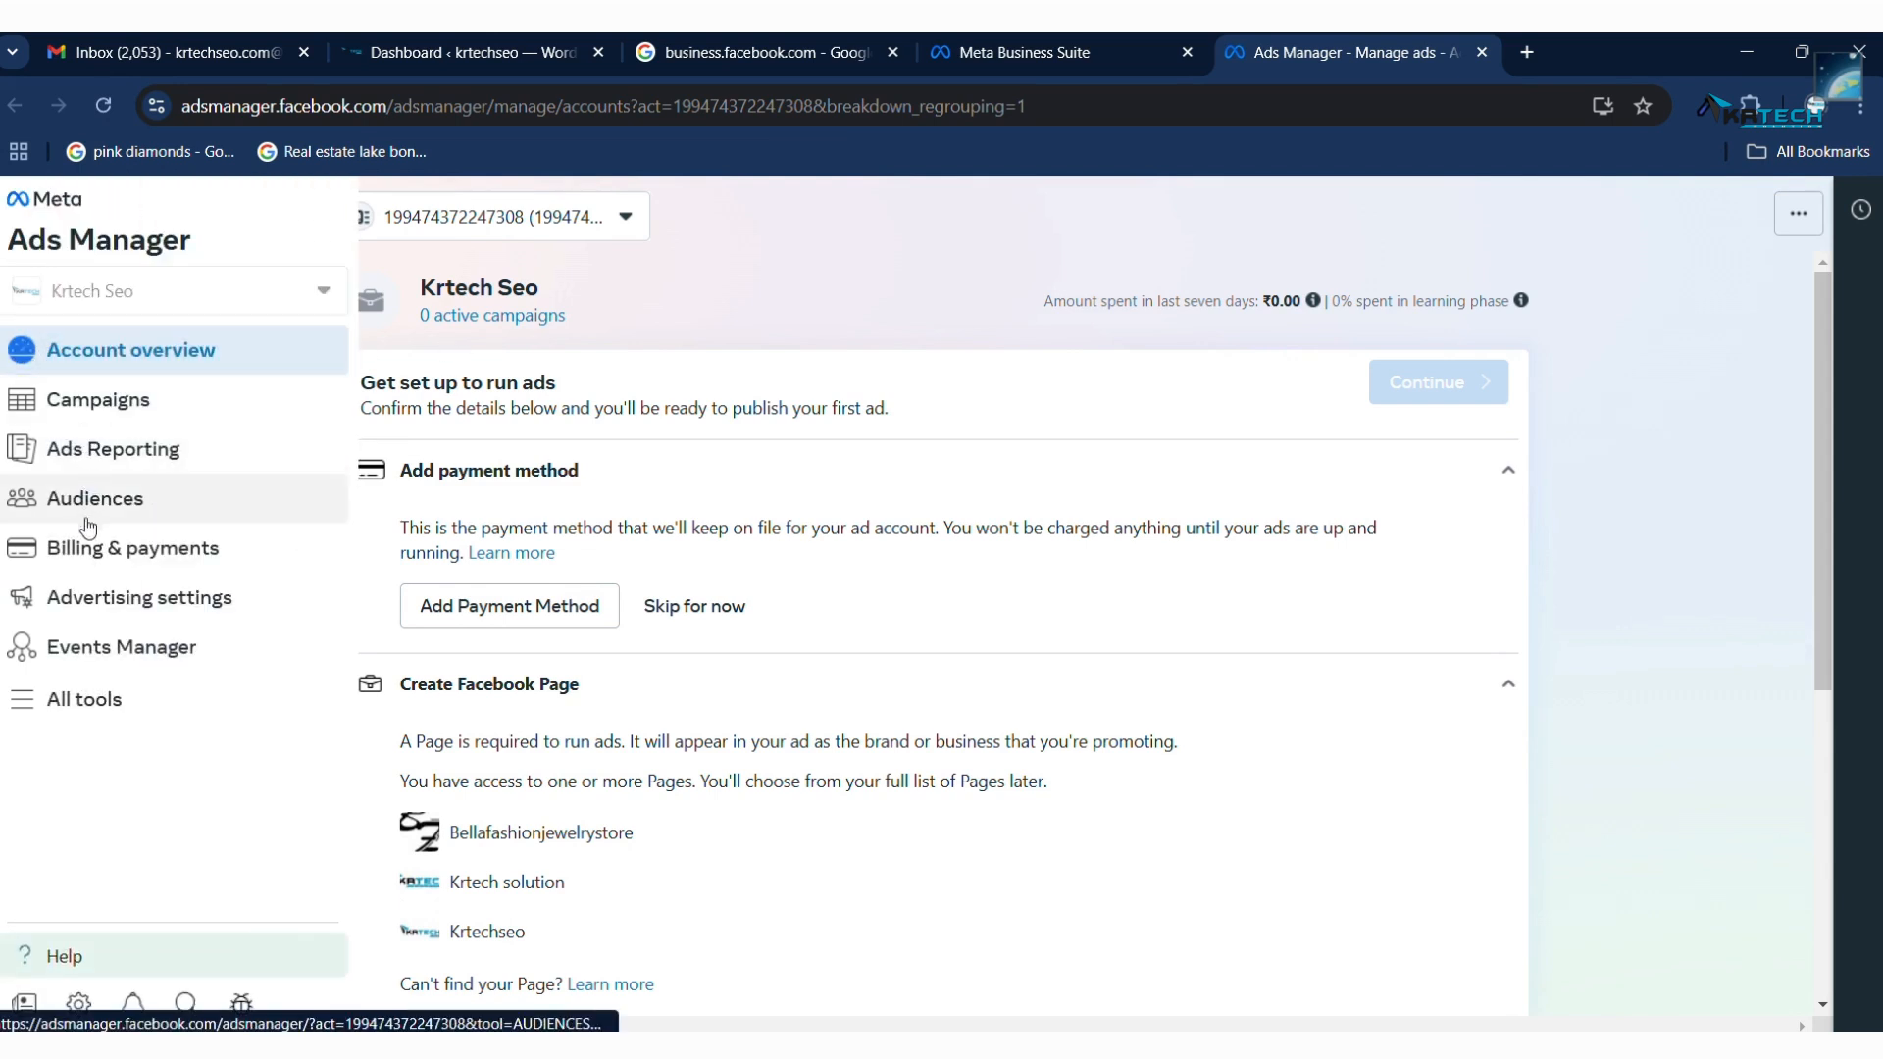
click(121, 654)
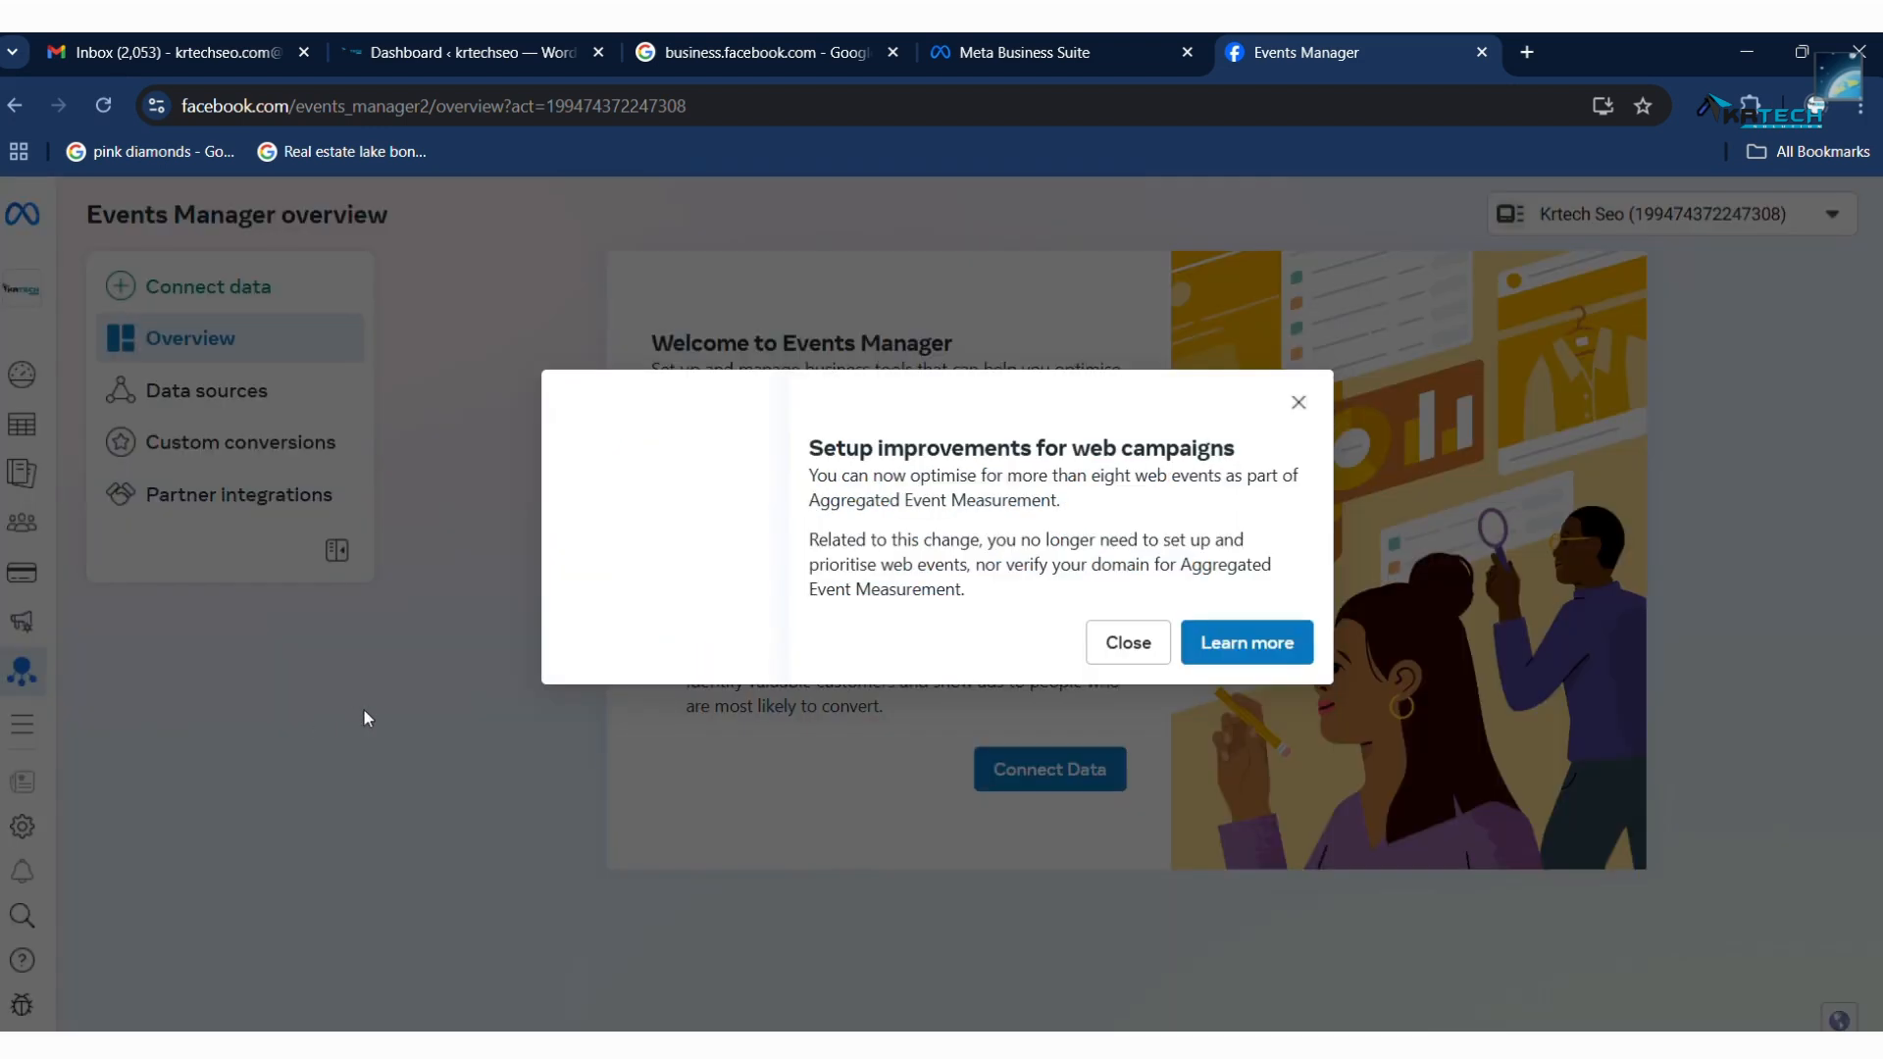
click(1143, 804)
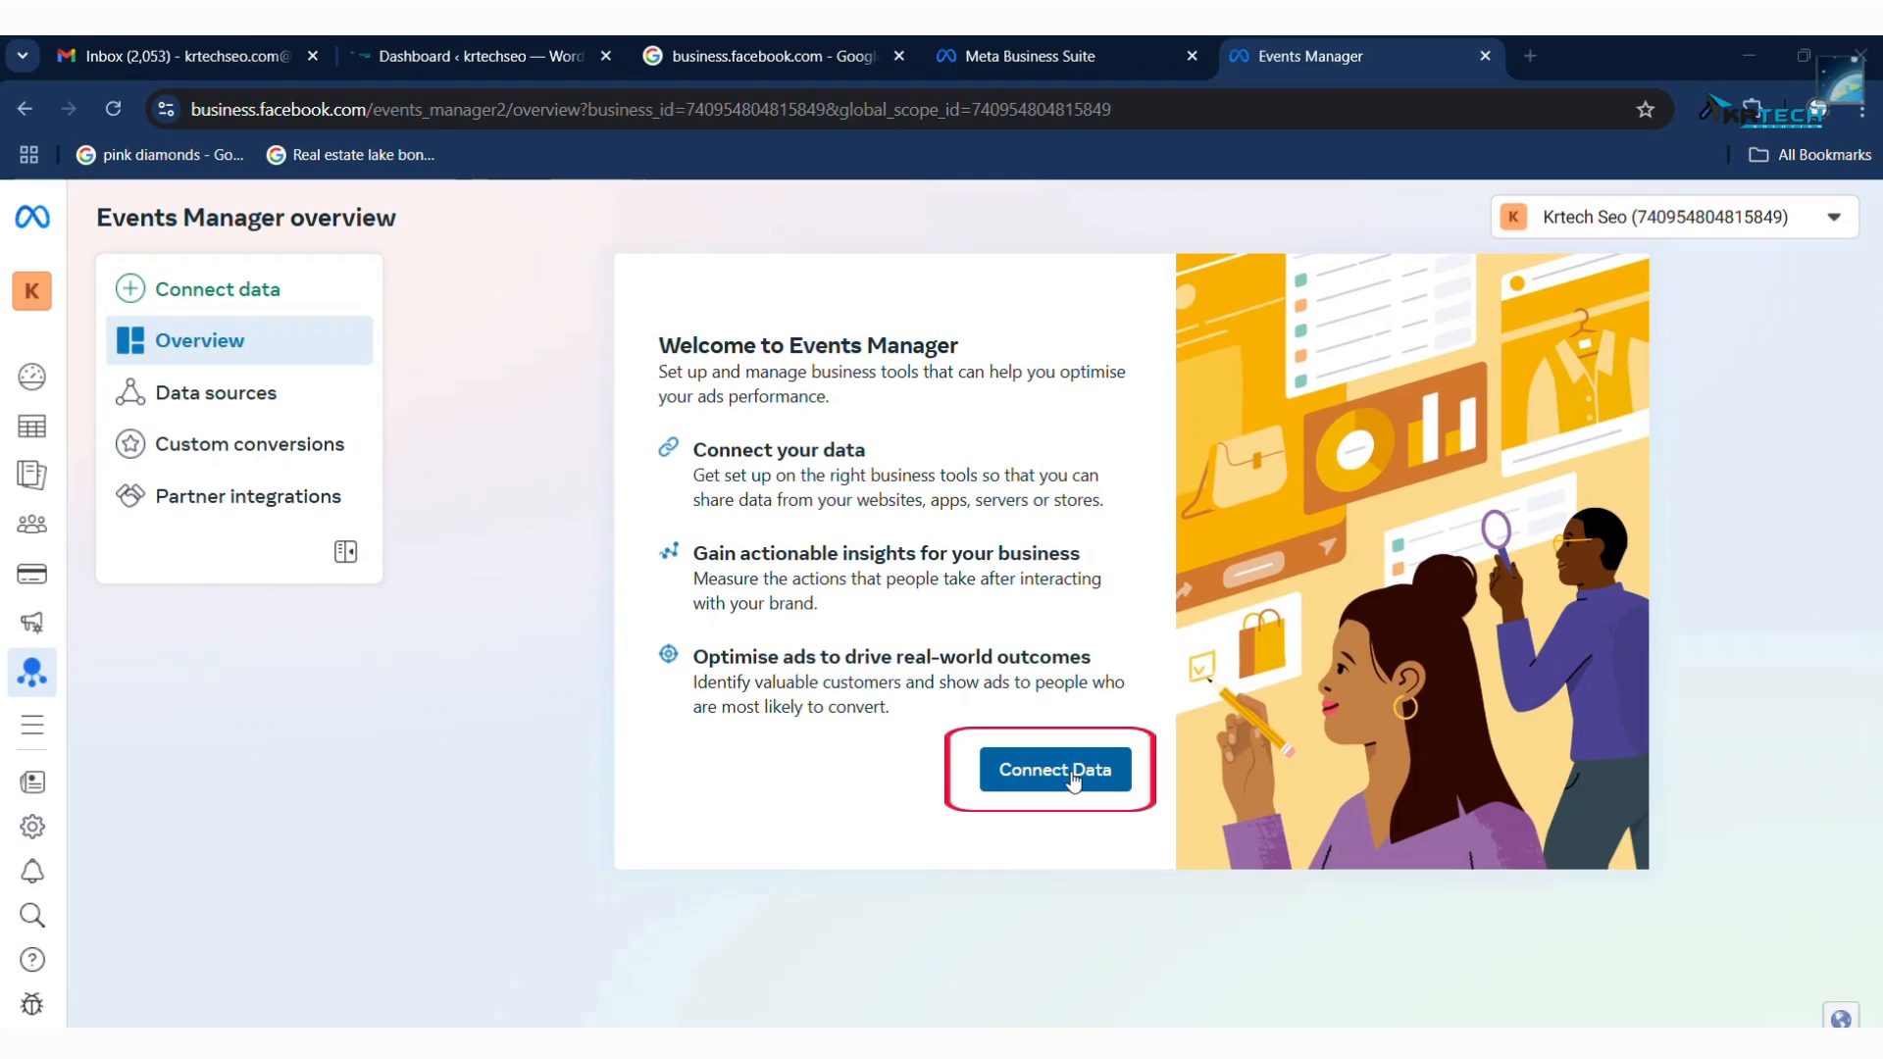
Start connecting a new data source of type Web in Events Manager
click(1074, 774)
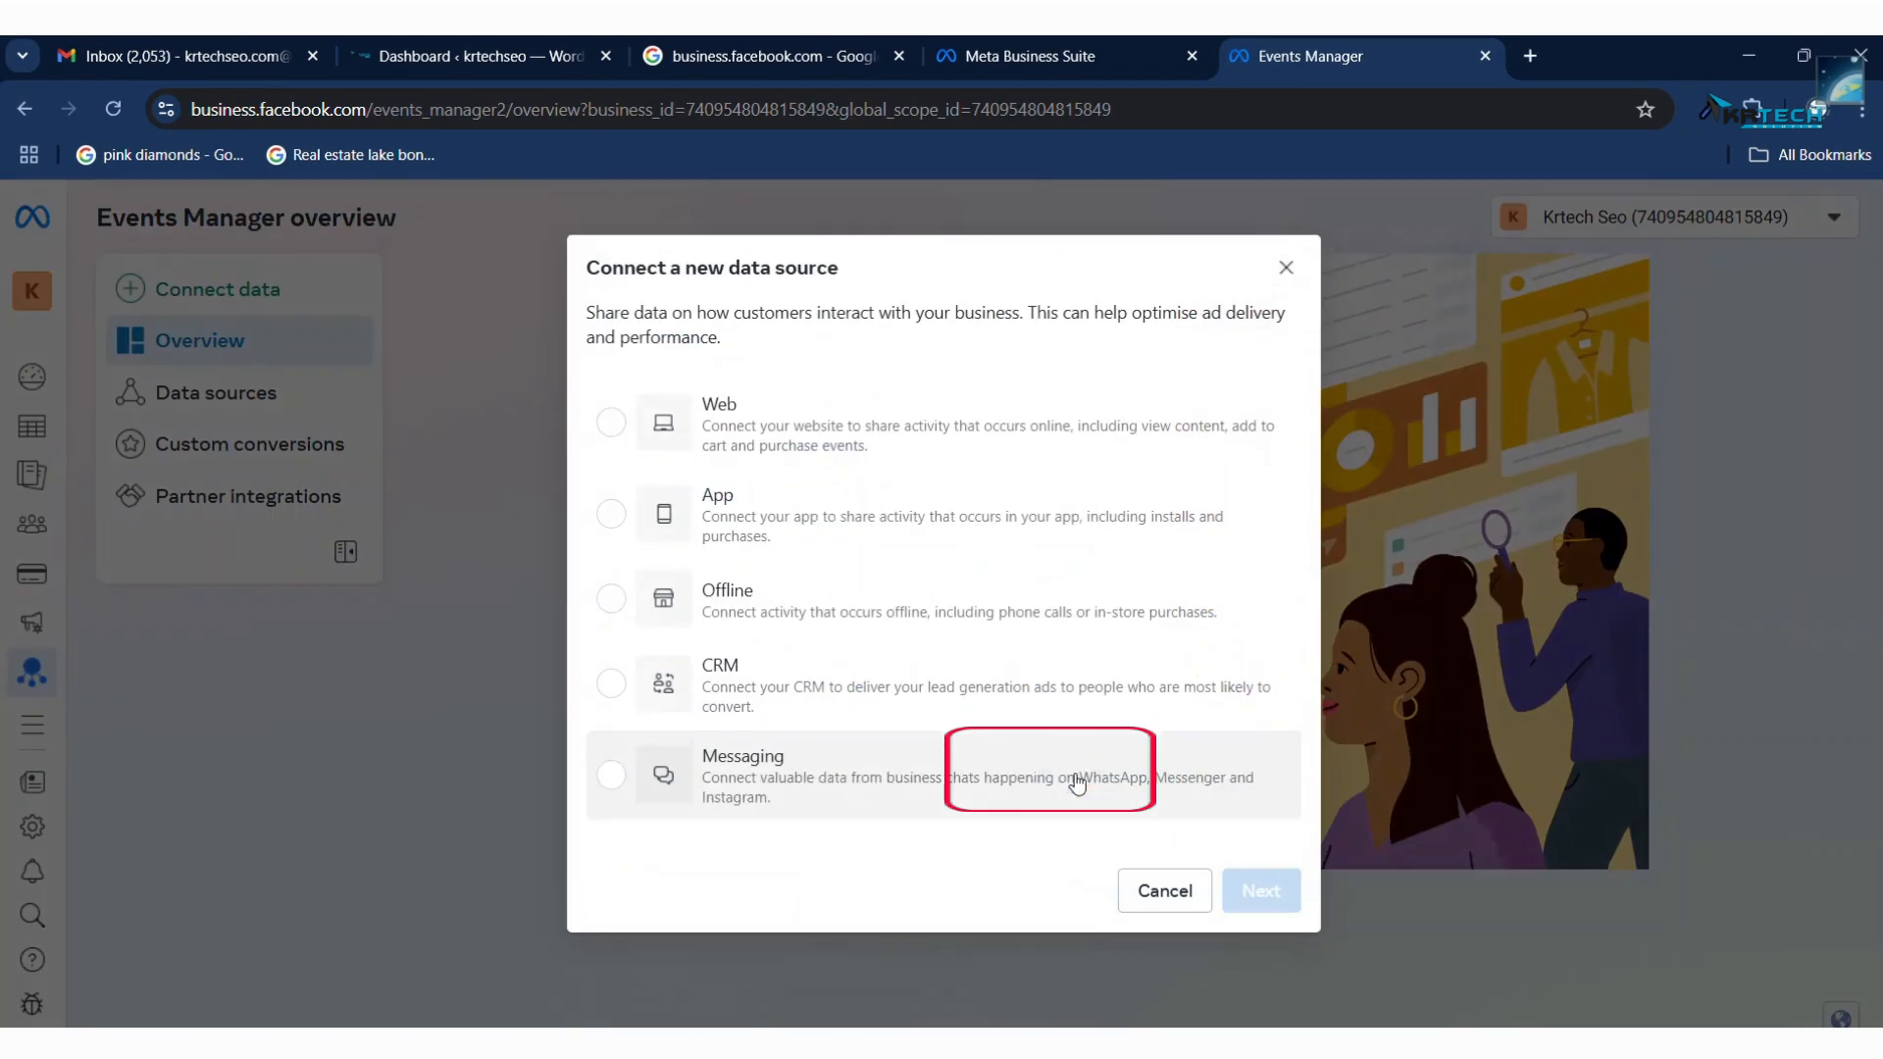
click(612, 426)
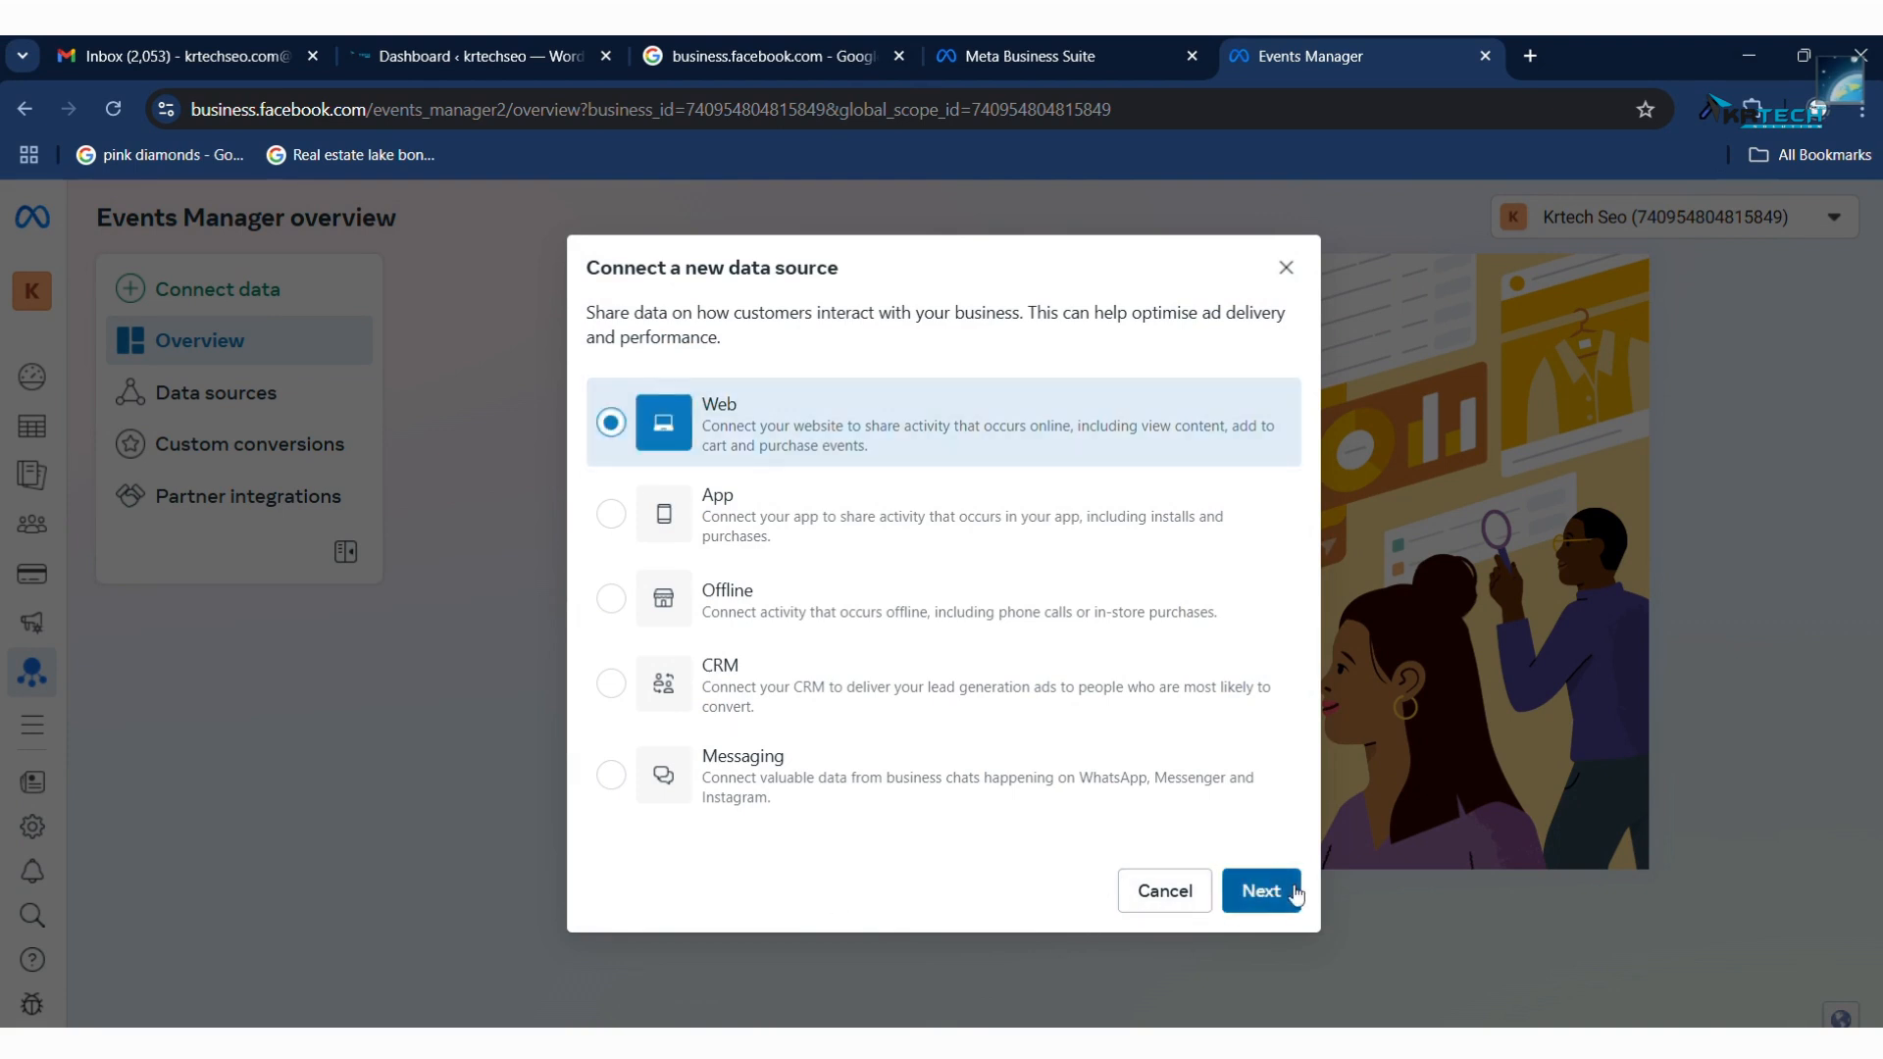
click(1265, 894)
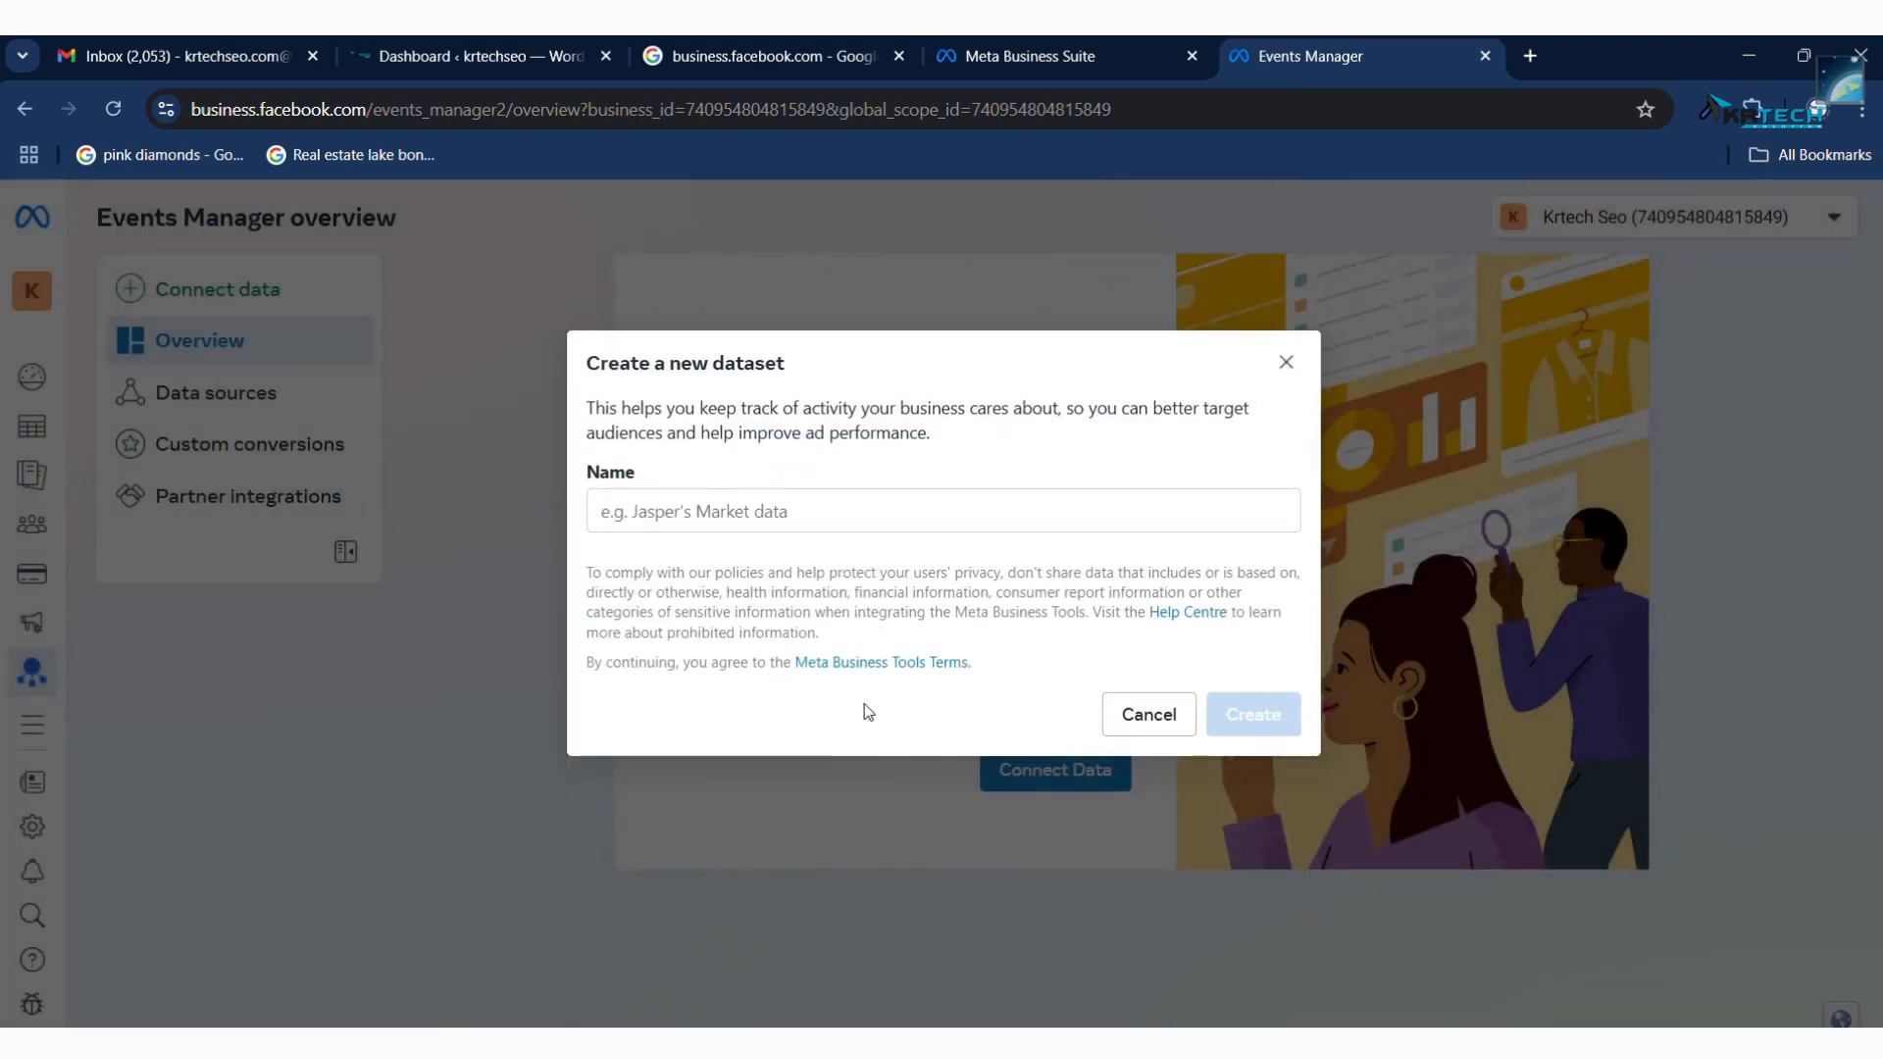
Load krtechseo.com in a new browser tab and copy its web address for the dataset name
click(768, 514)
click(1528, 57)
text(krtechseo.com)
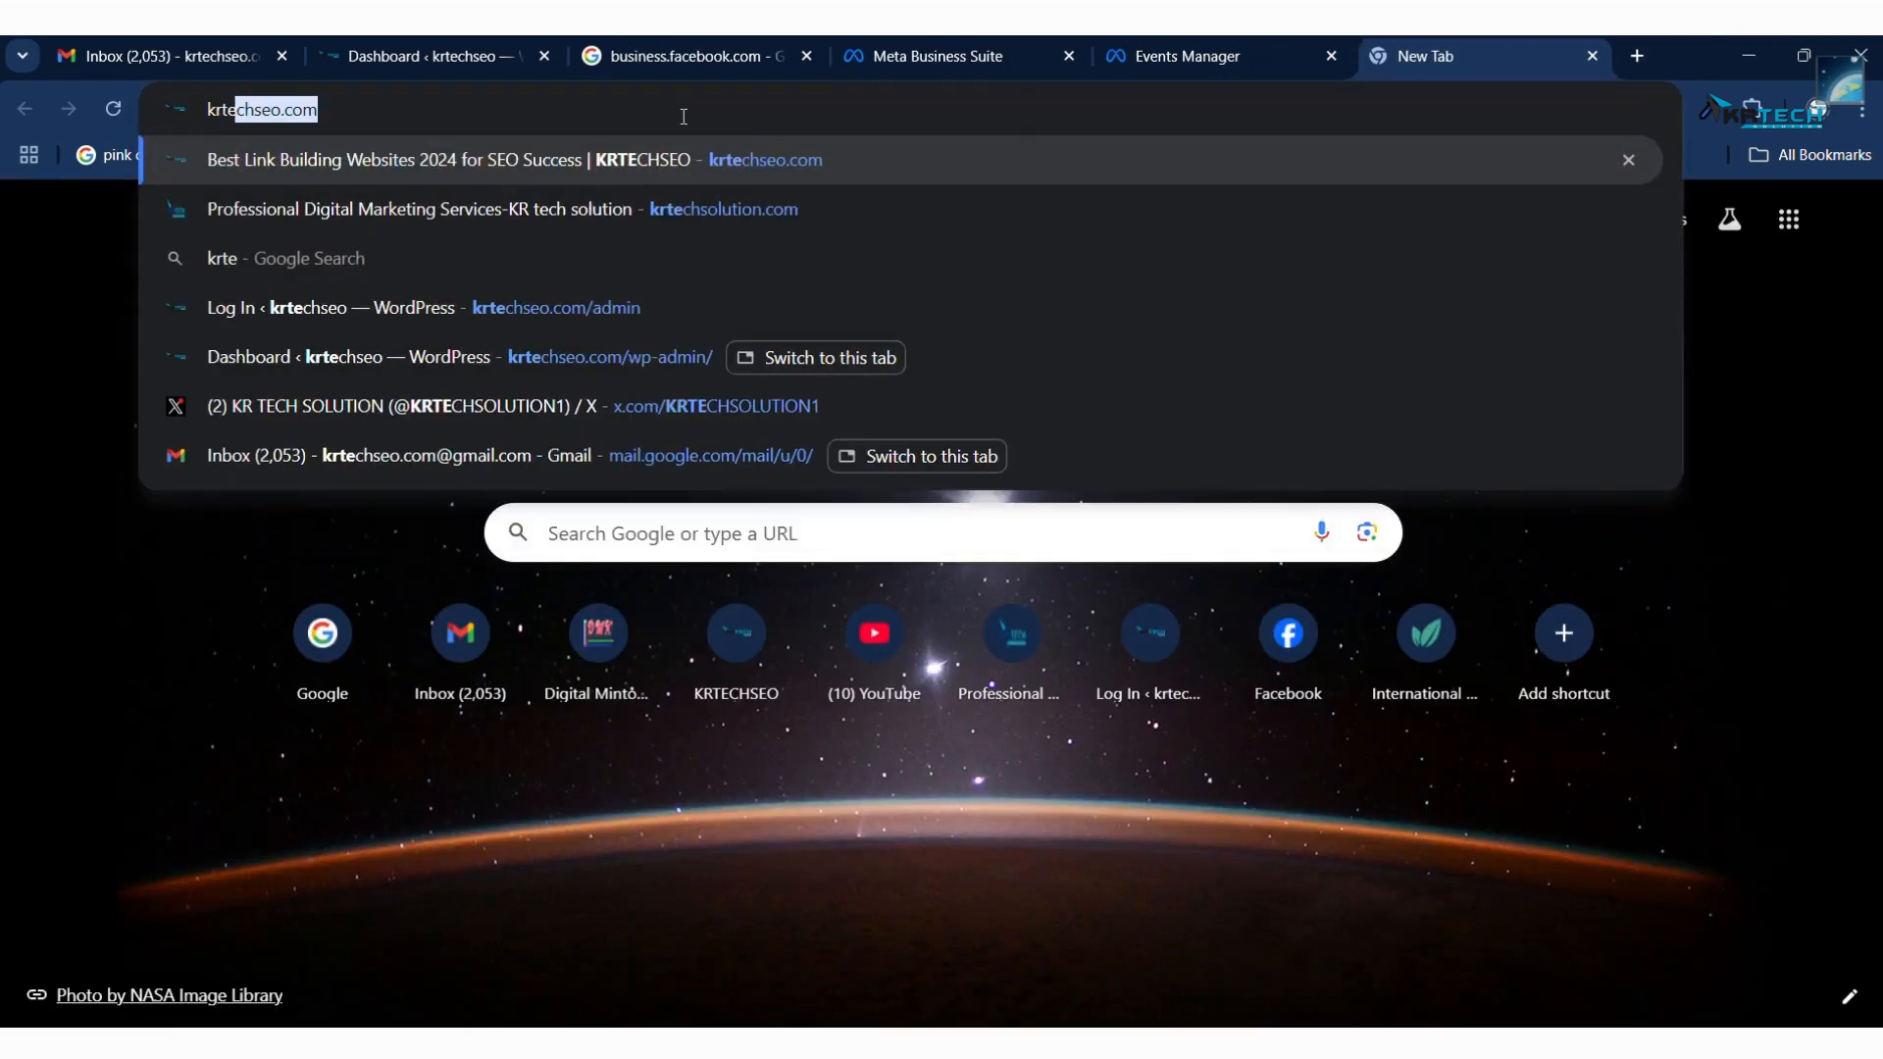
key(Return)
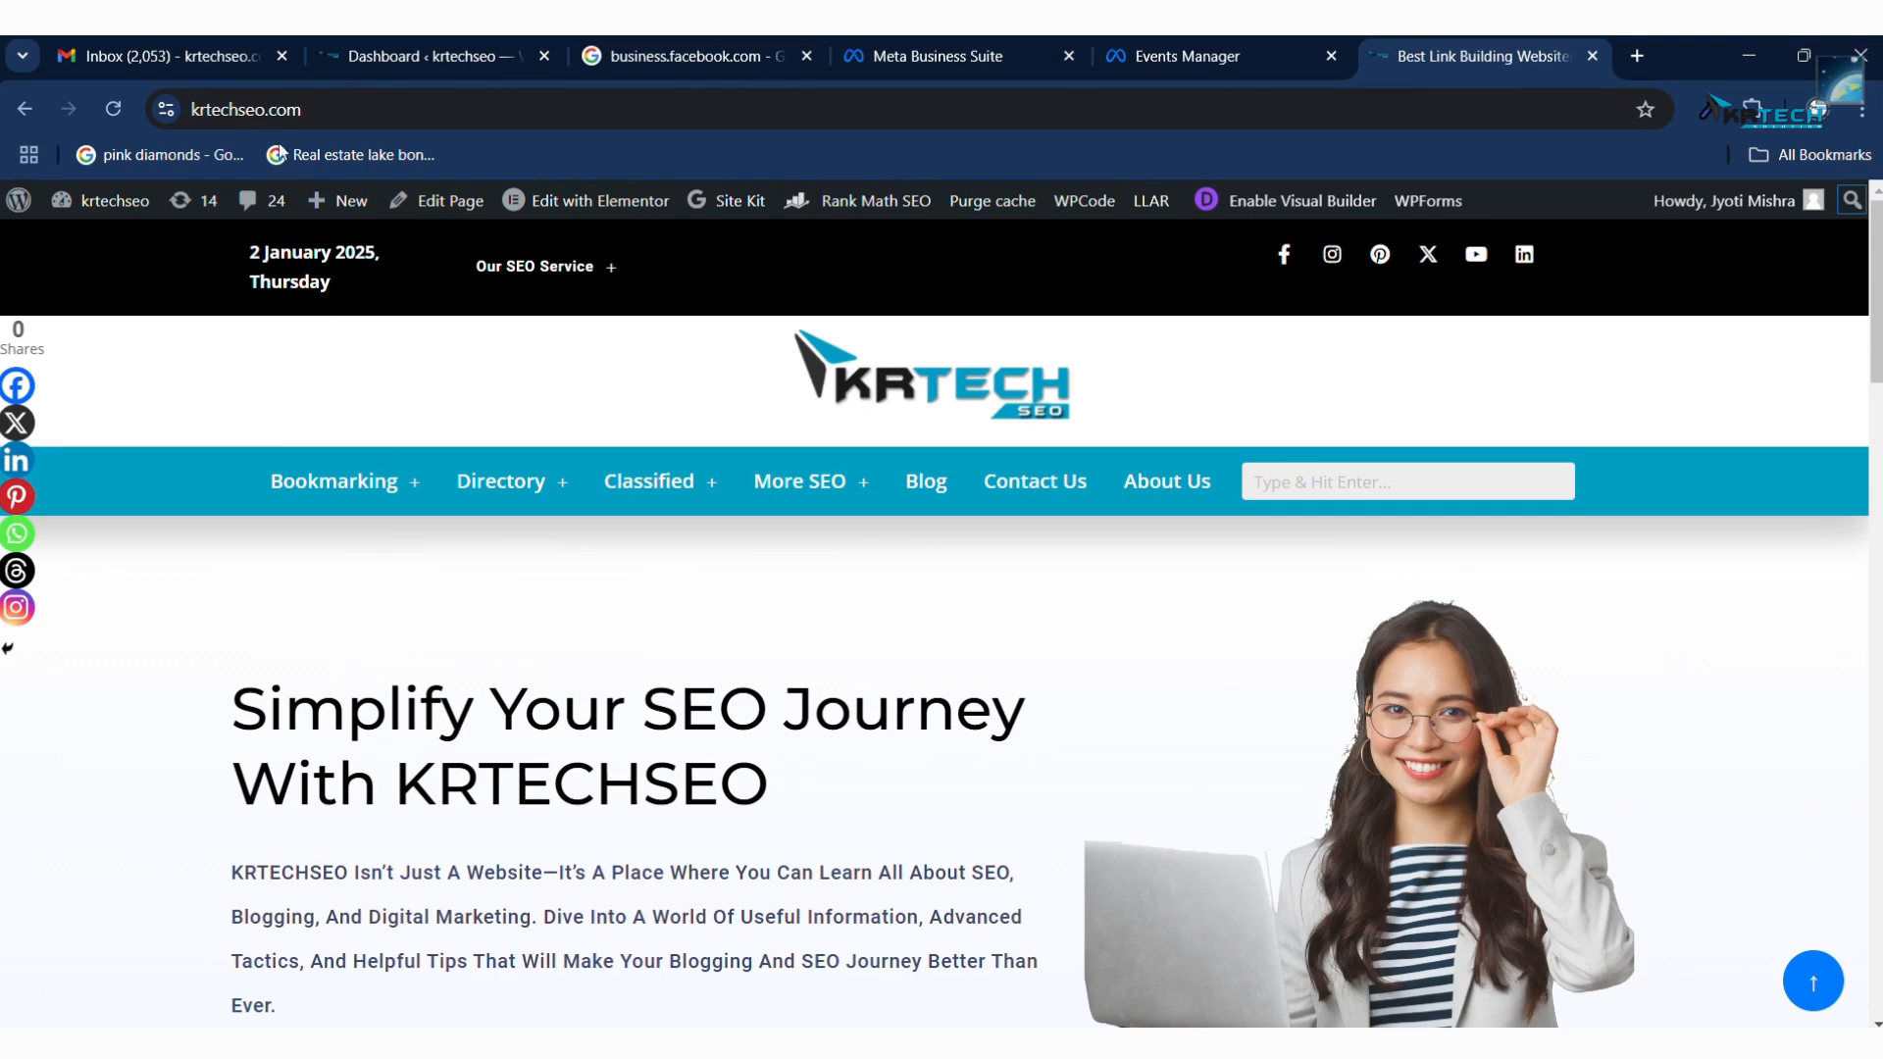
drag(296, 108, 195, 107)
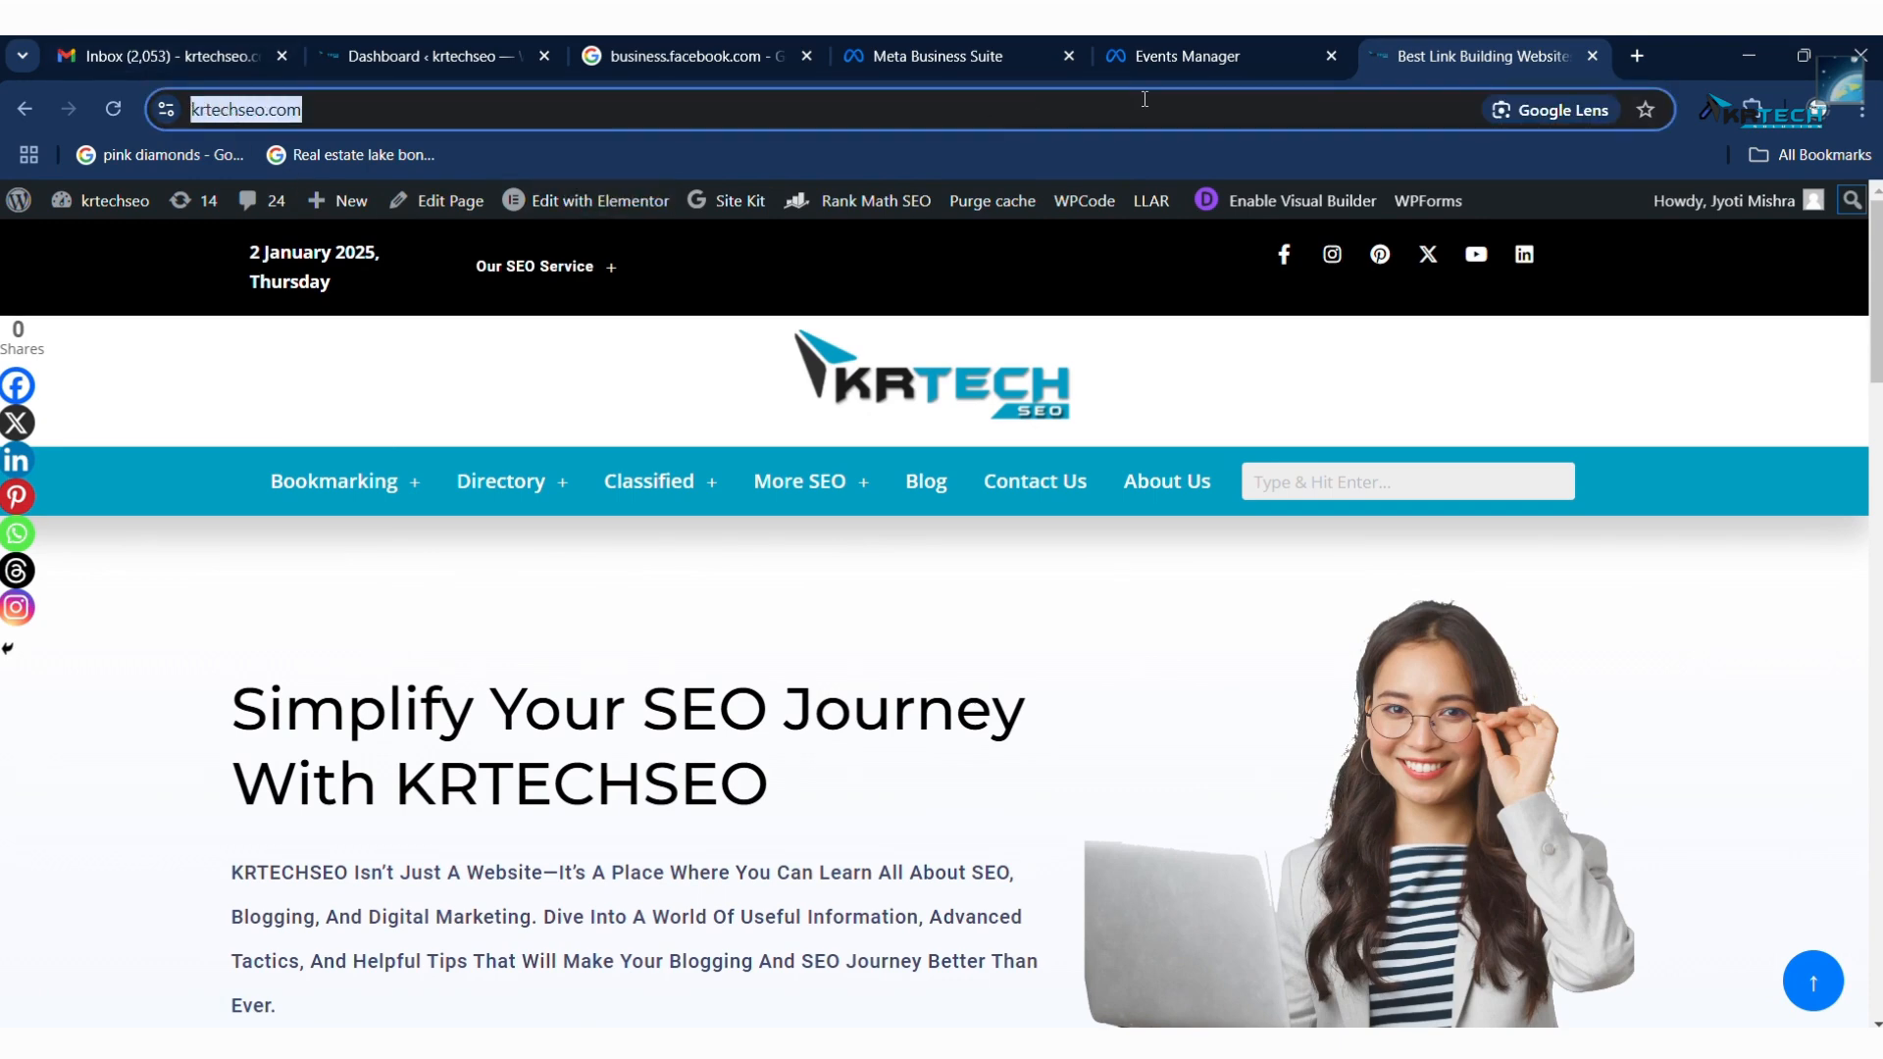
Return to Events Manager and create the new dataset with the name krtechseo.com
click(1212, 62)
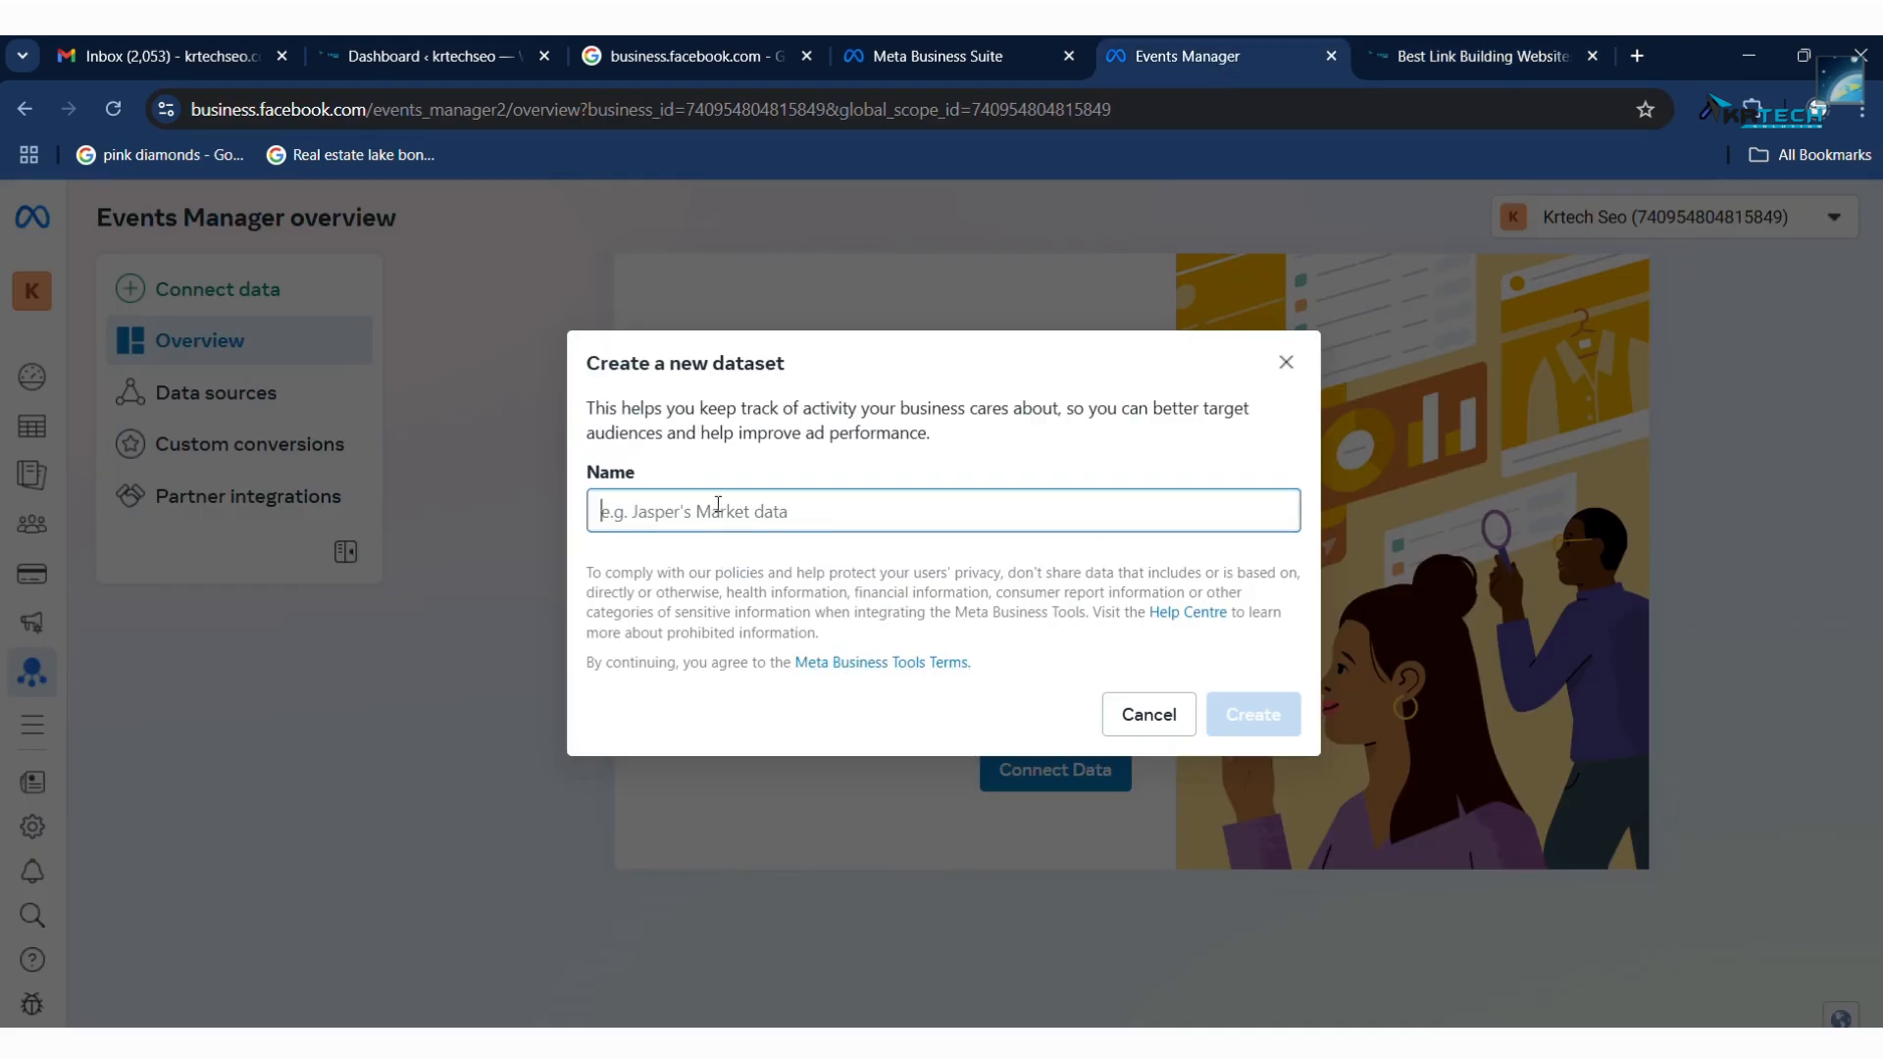
text(https://krtechseo.com/)
drag(655, 510, 503, 508)
key(BackSpace)
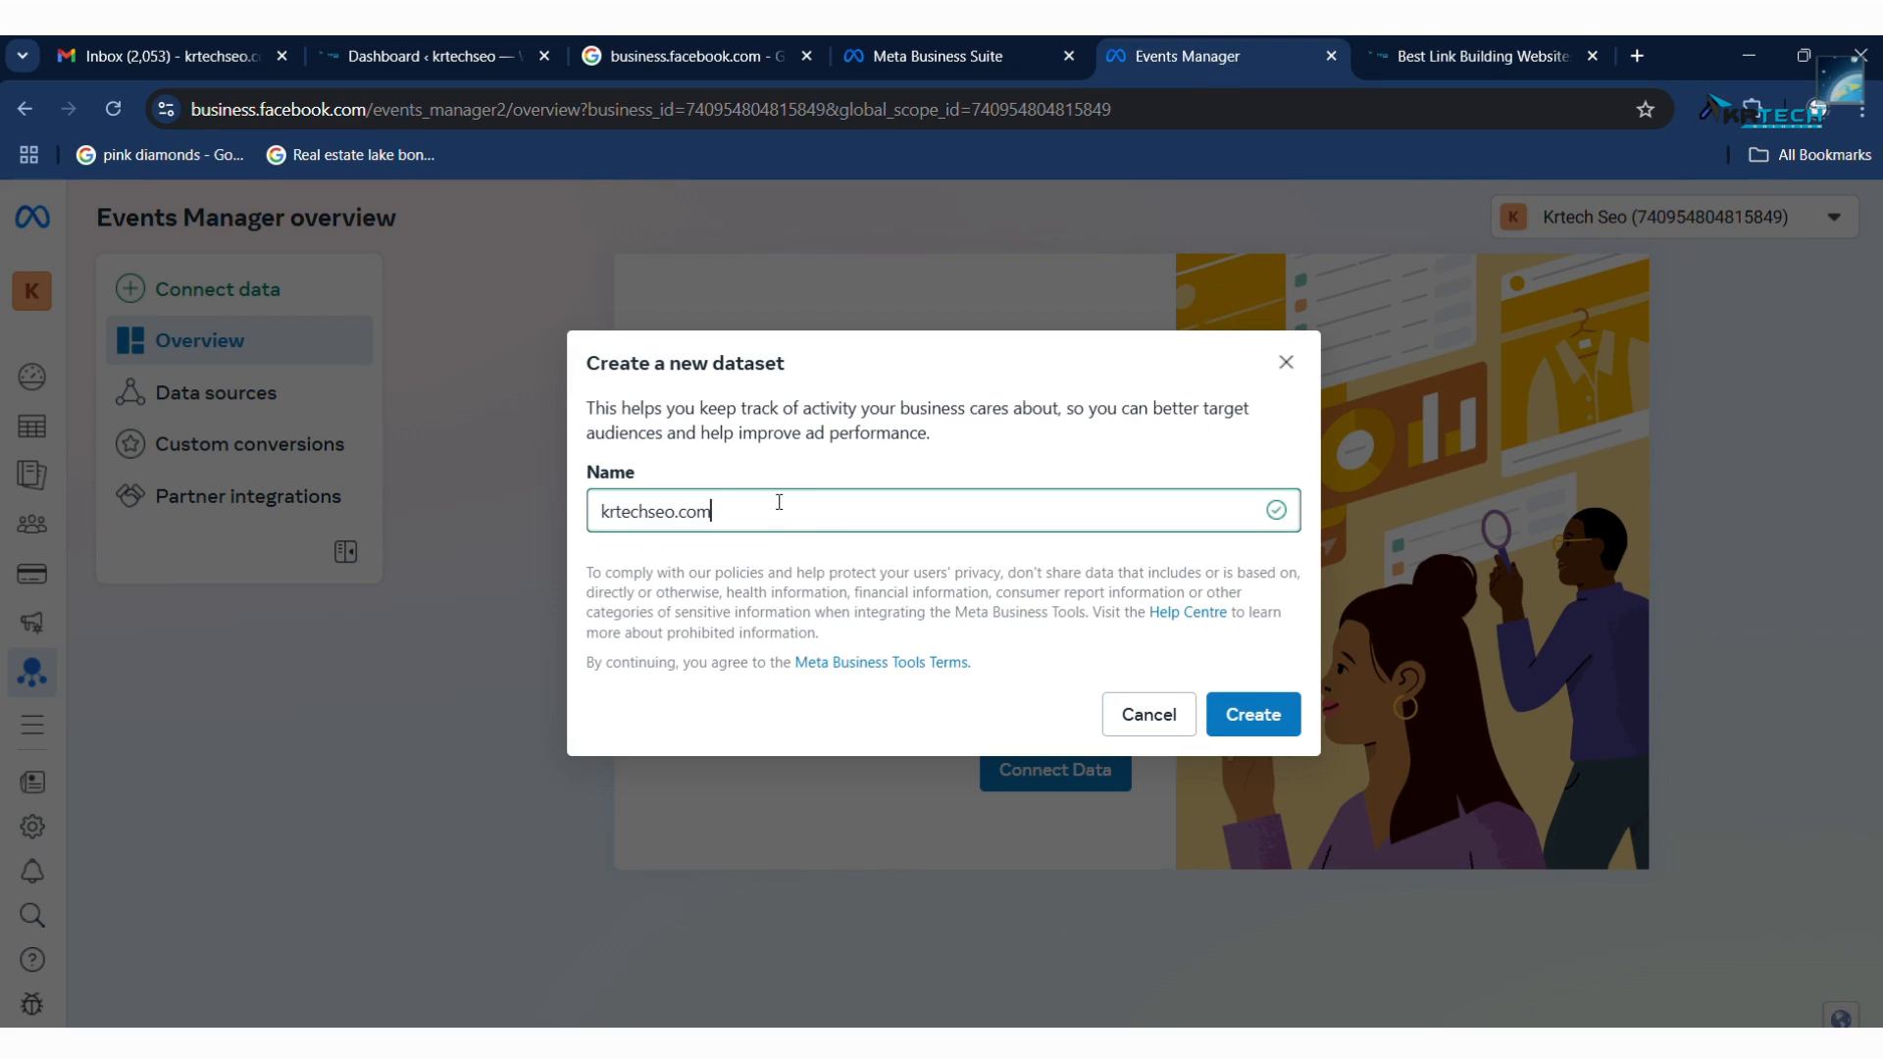
click(1250, 715)
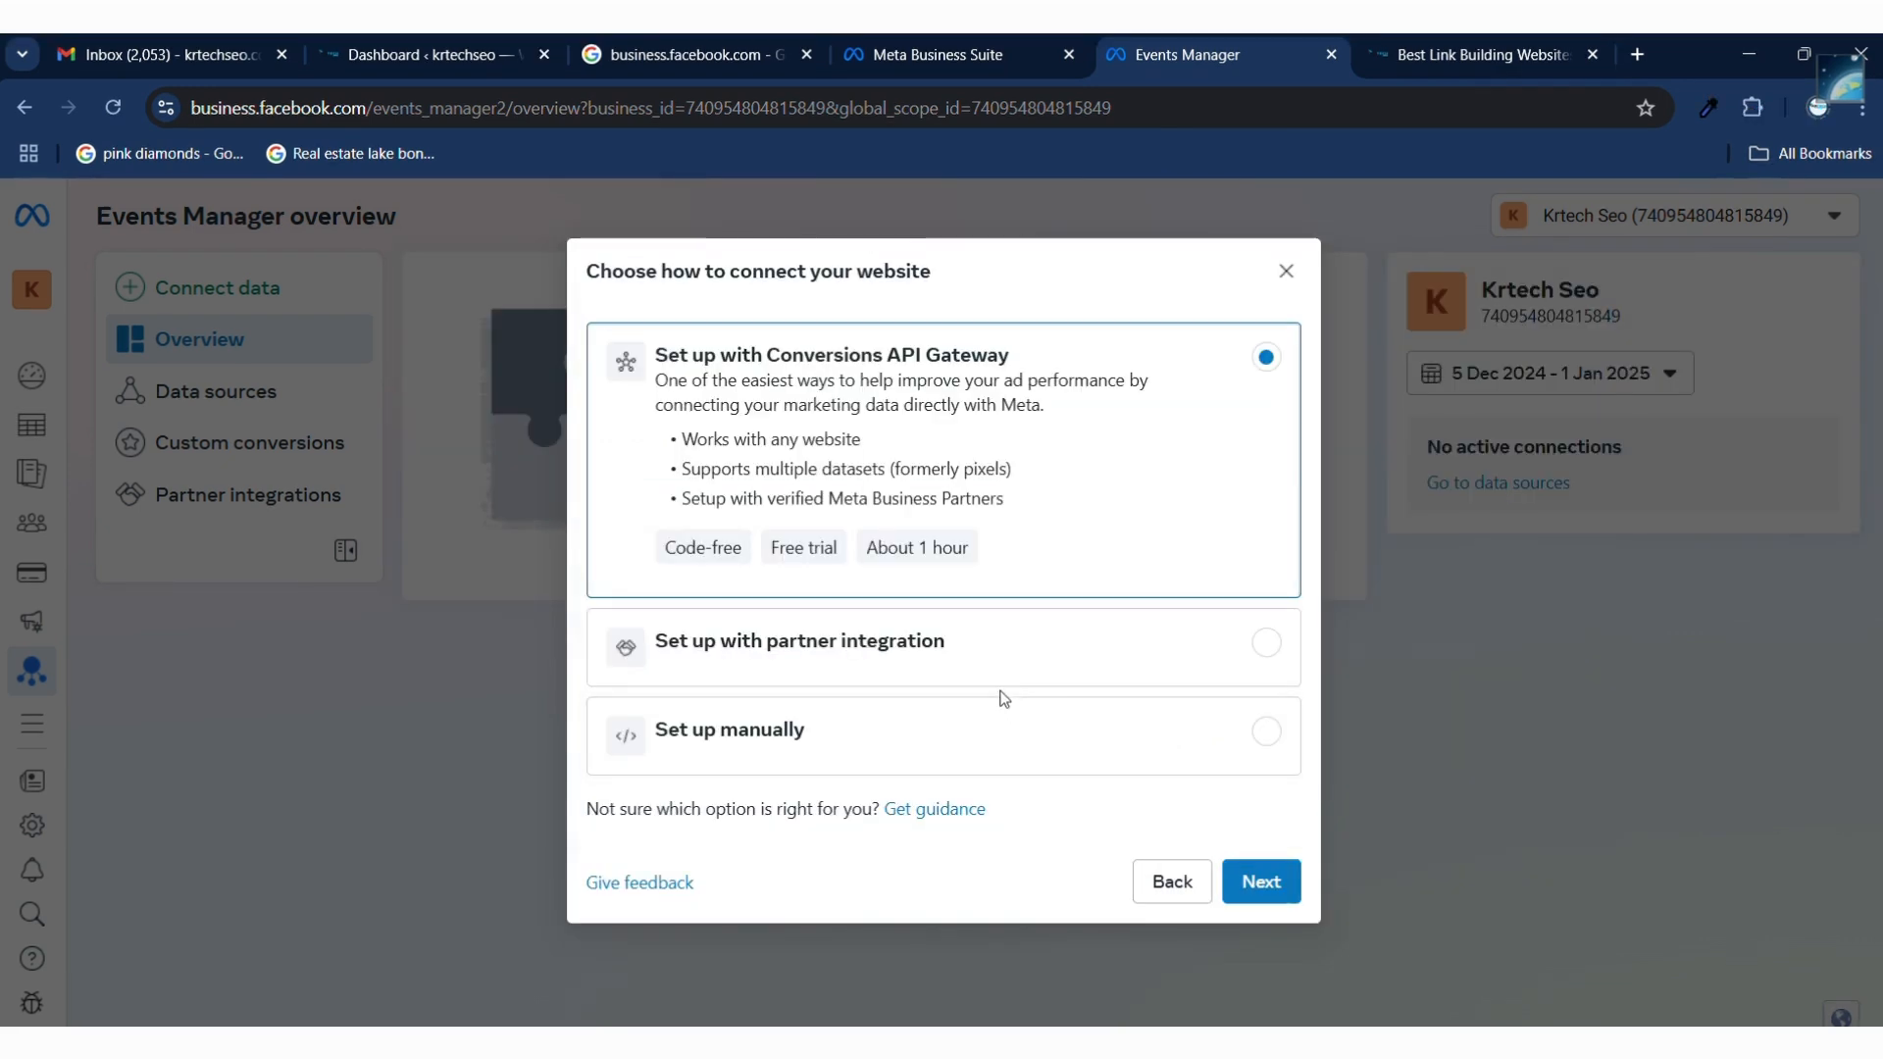
Choose manual setup with the Meta pixel as the website connection method and finish the connection wizard
click(1274, 734)
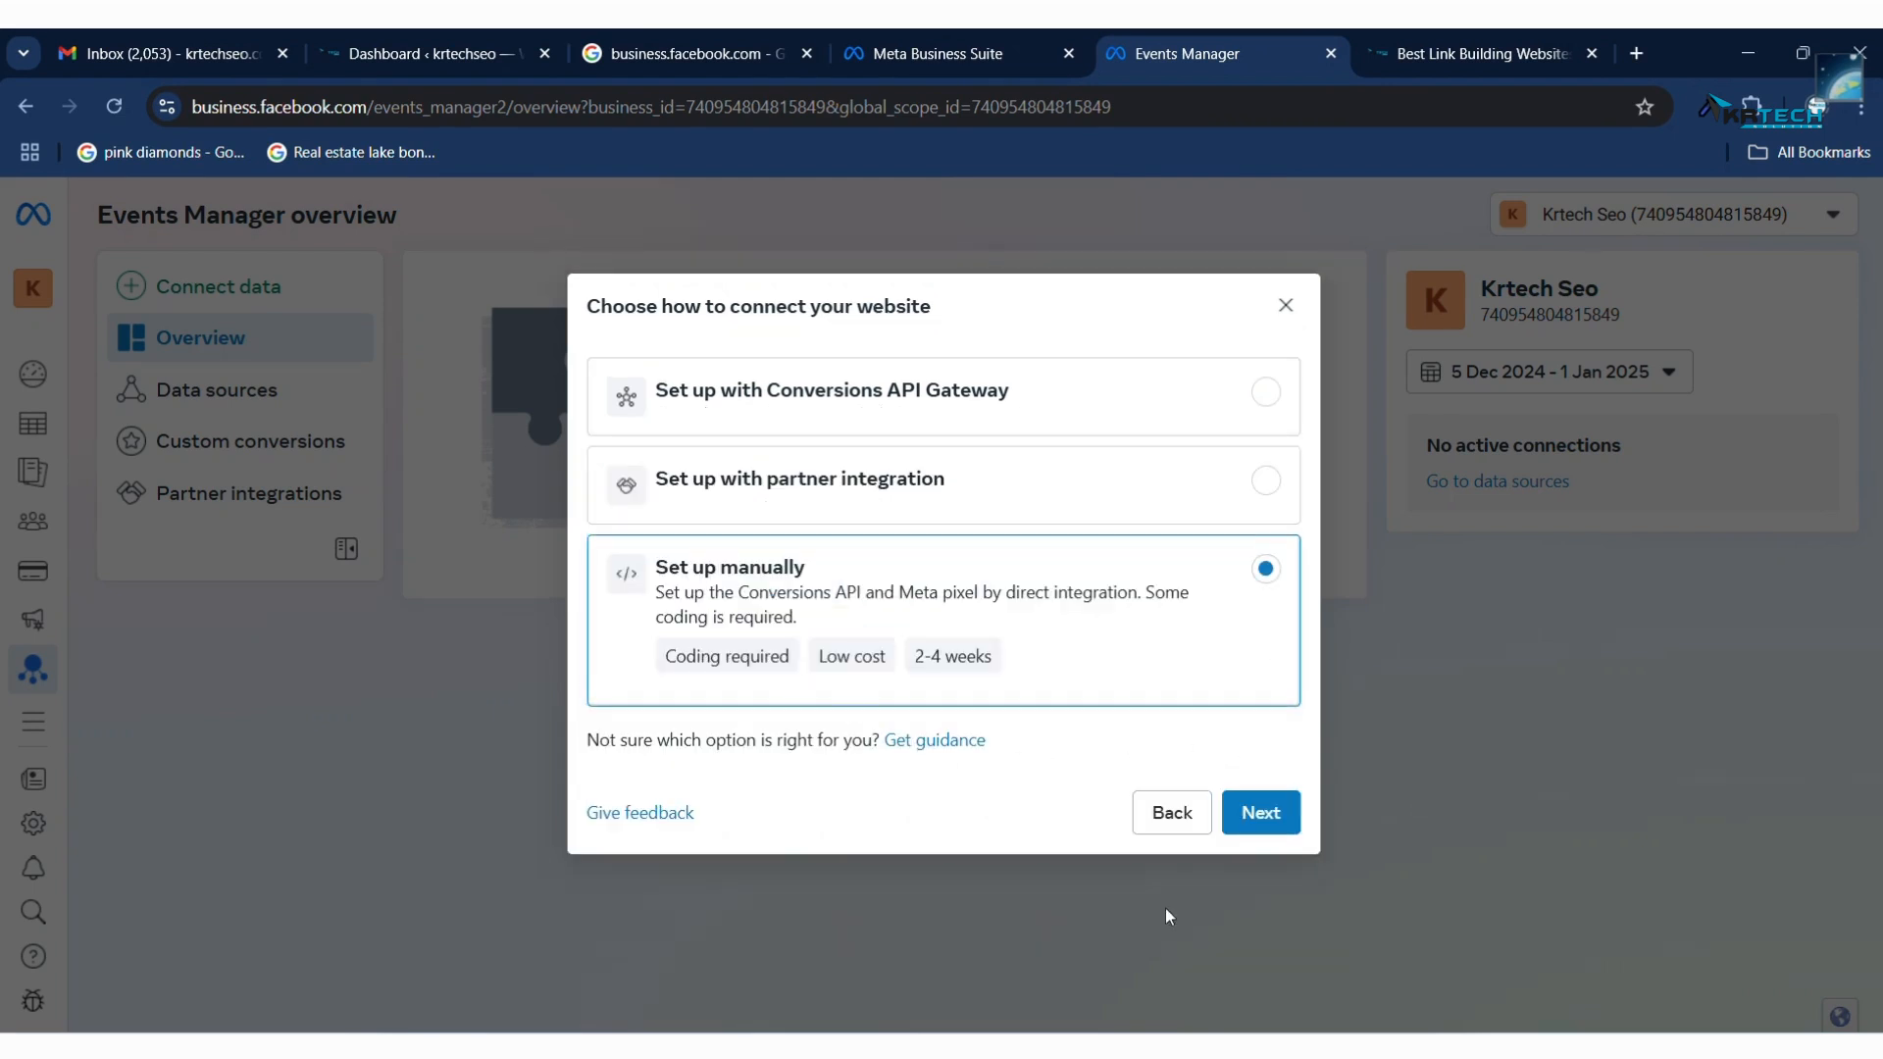
click(1264, 814)
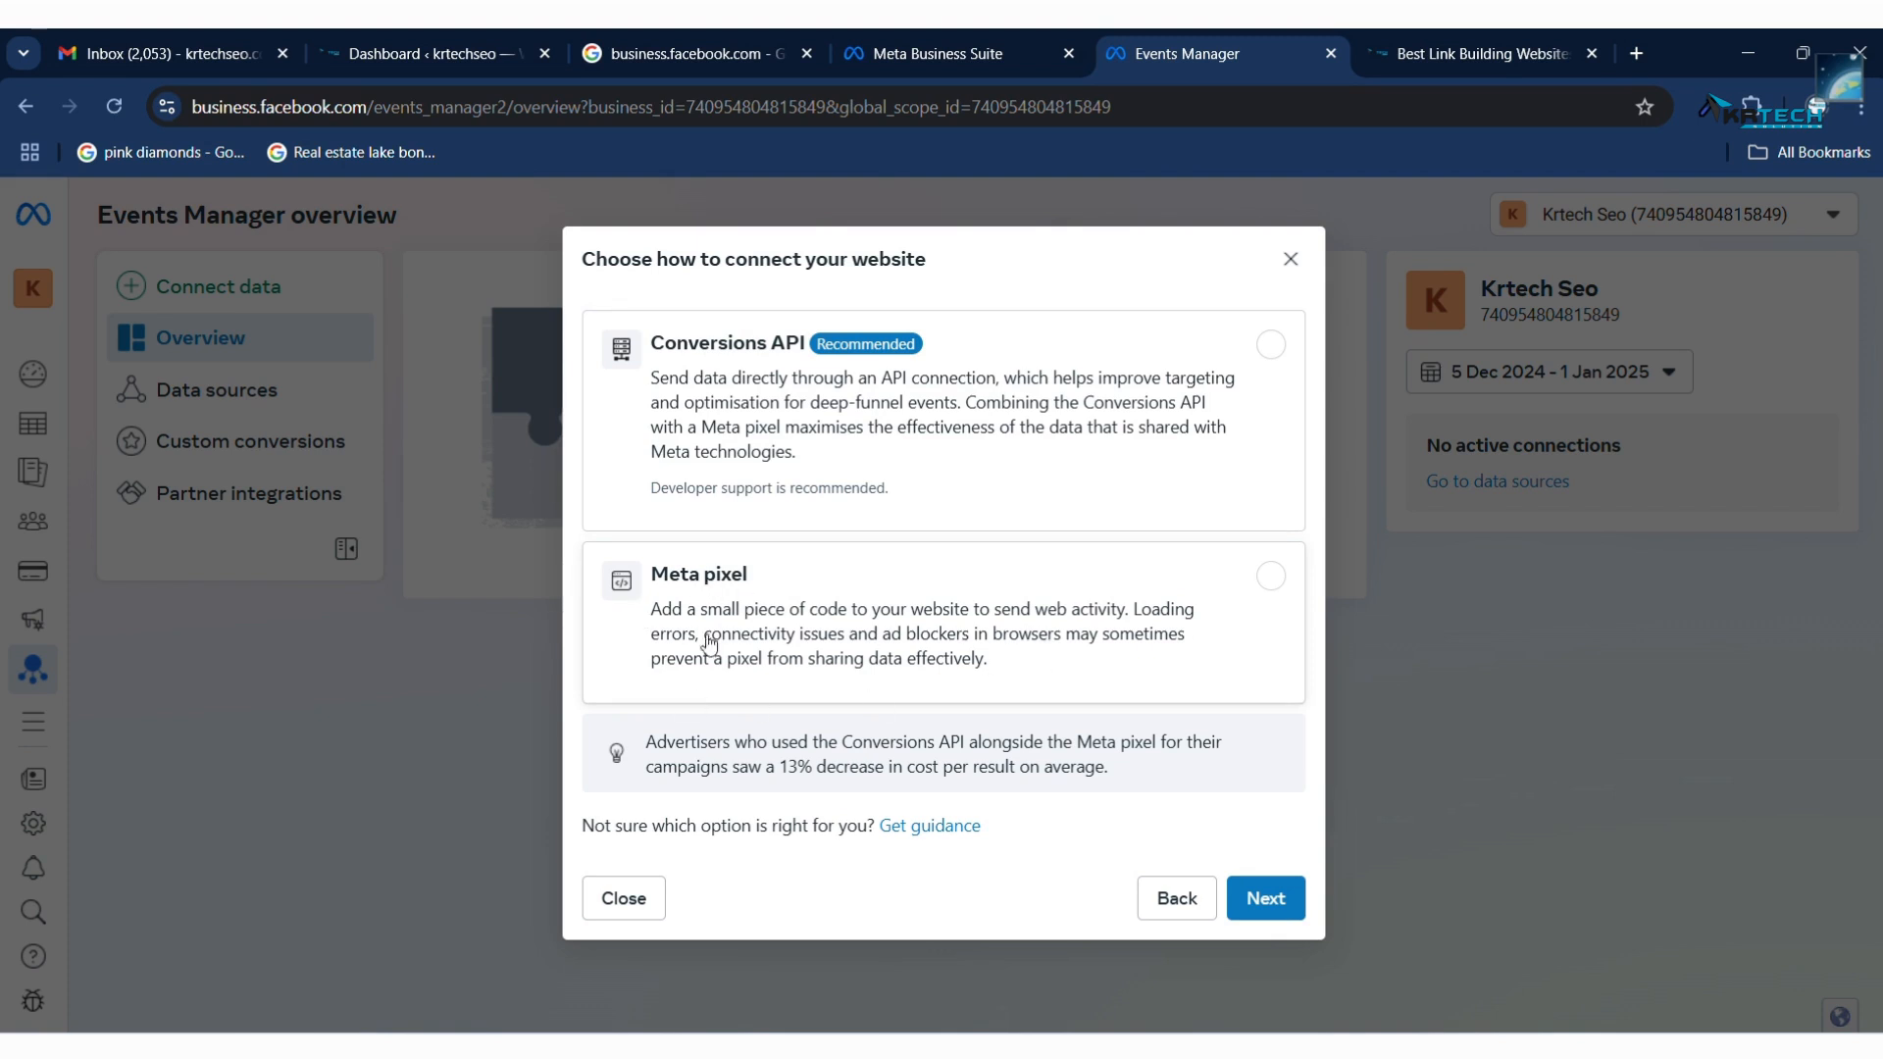
click(1271, 580)
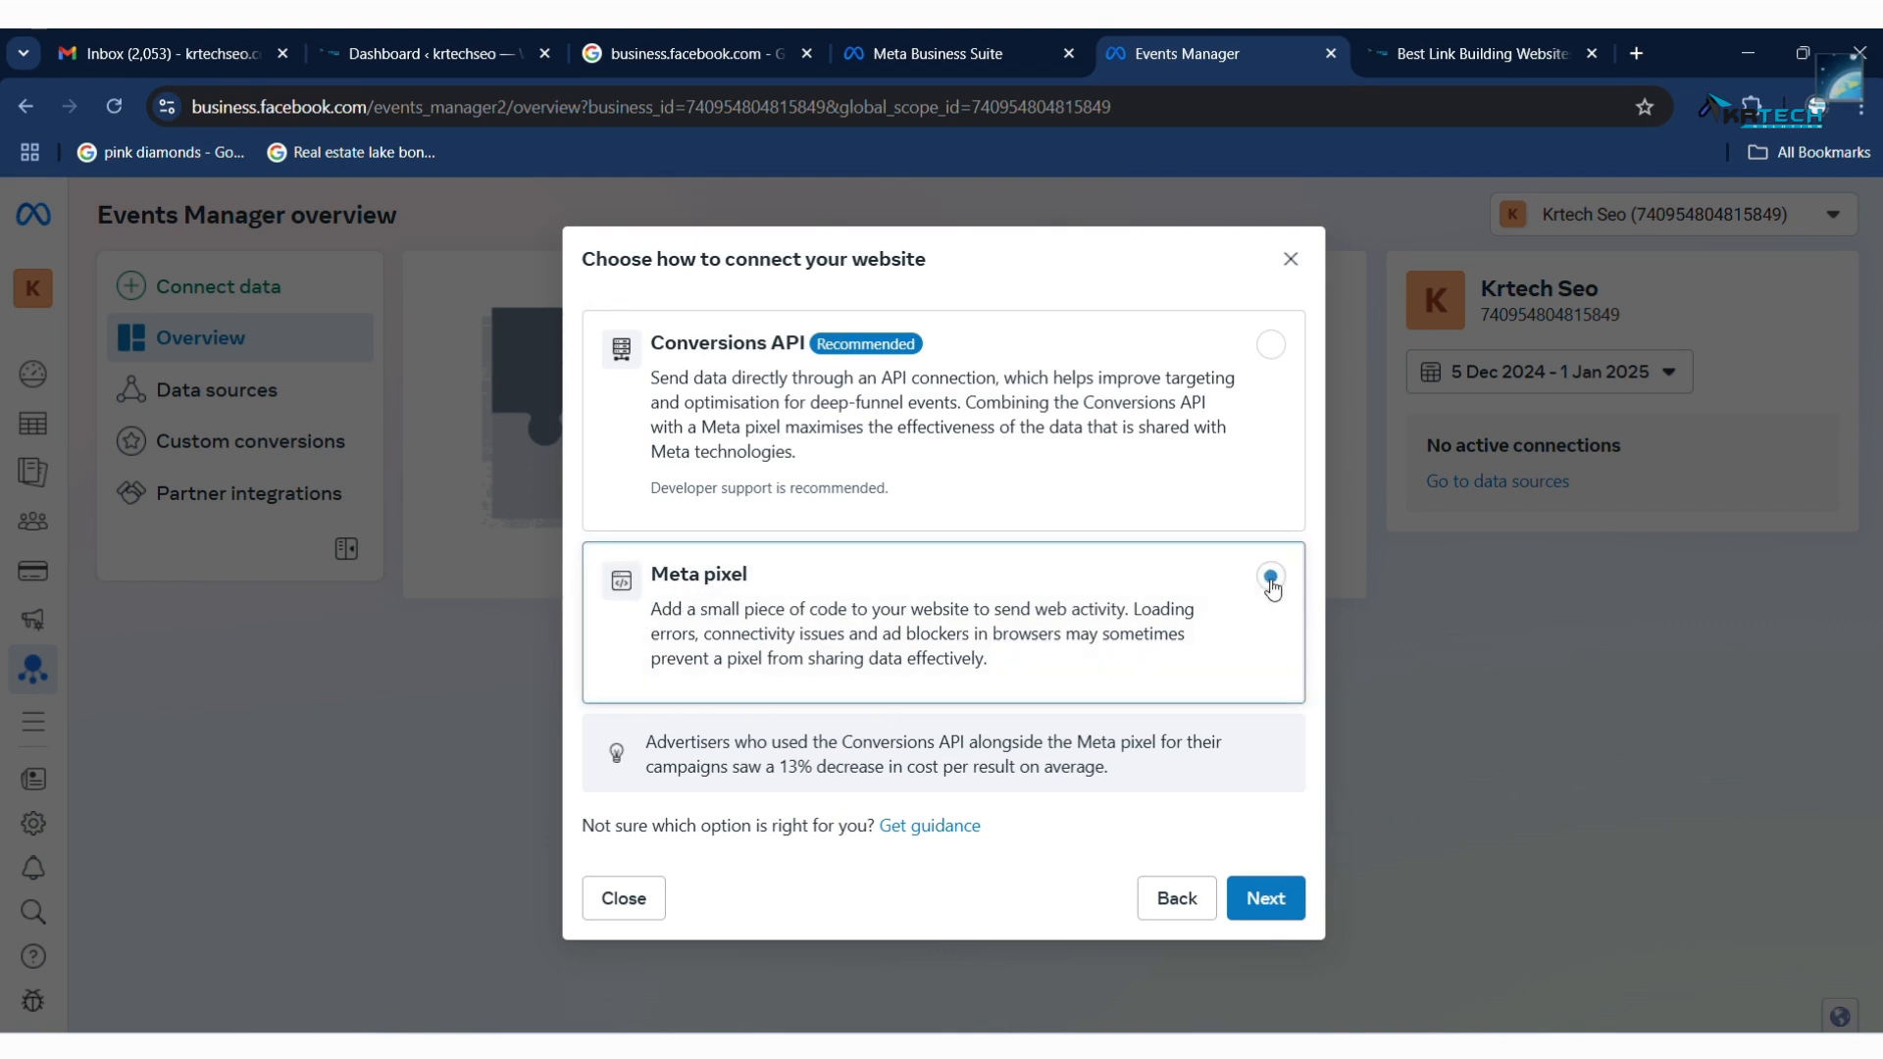
click(1263, 902)
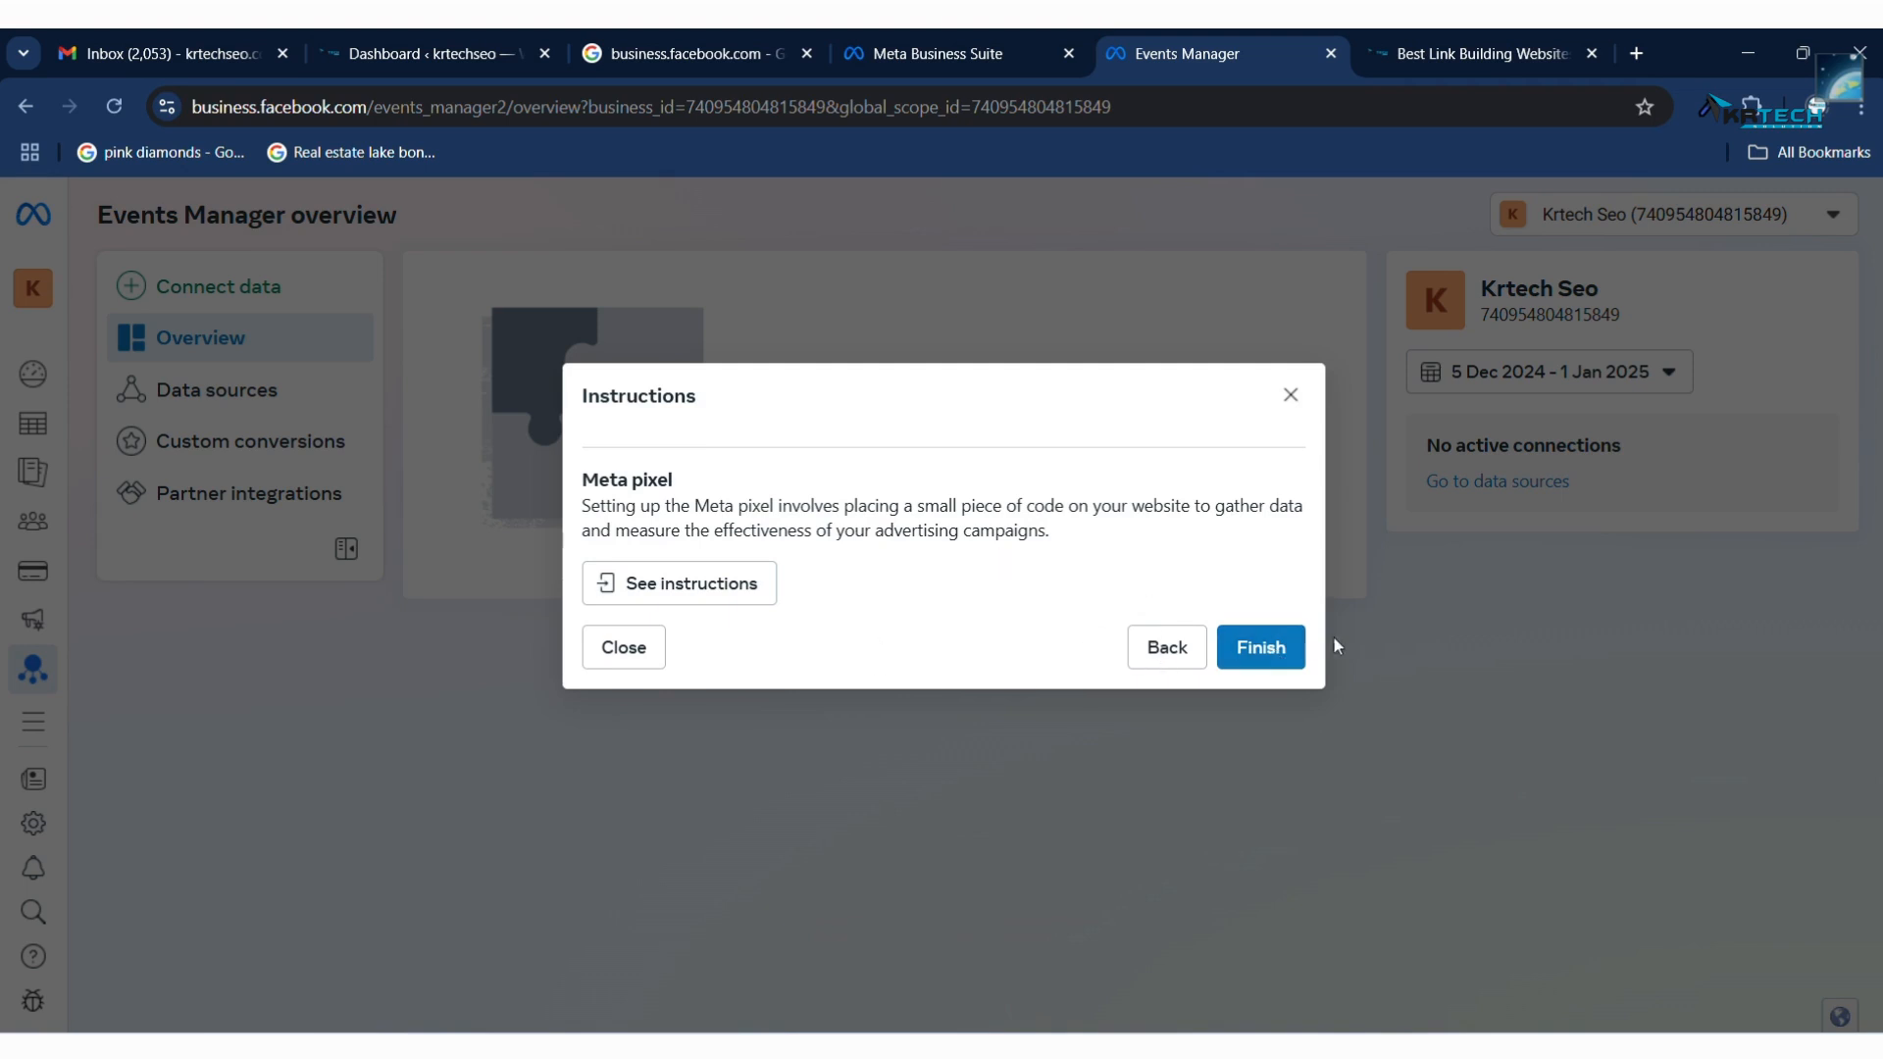
click(1258, 648)
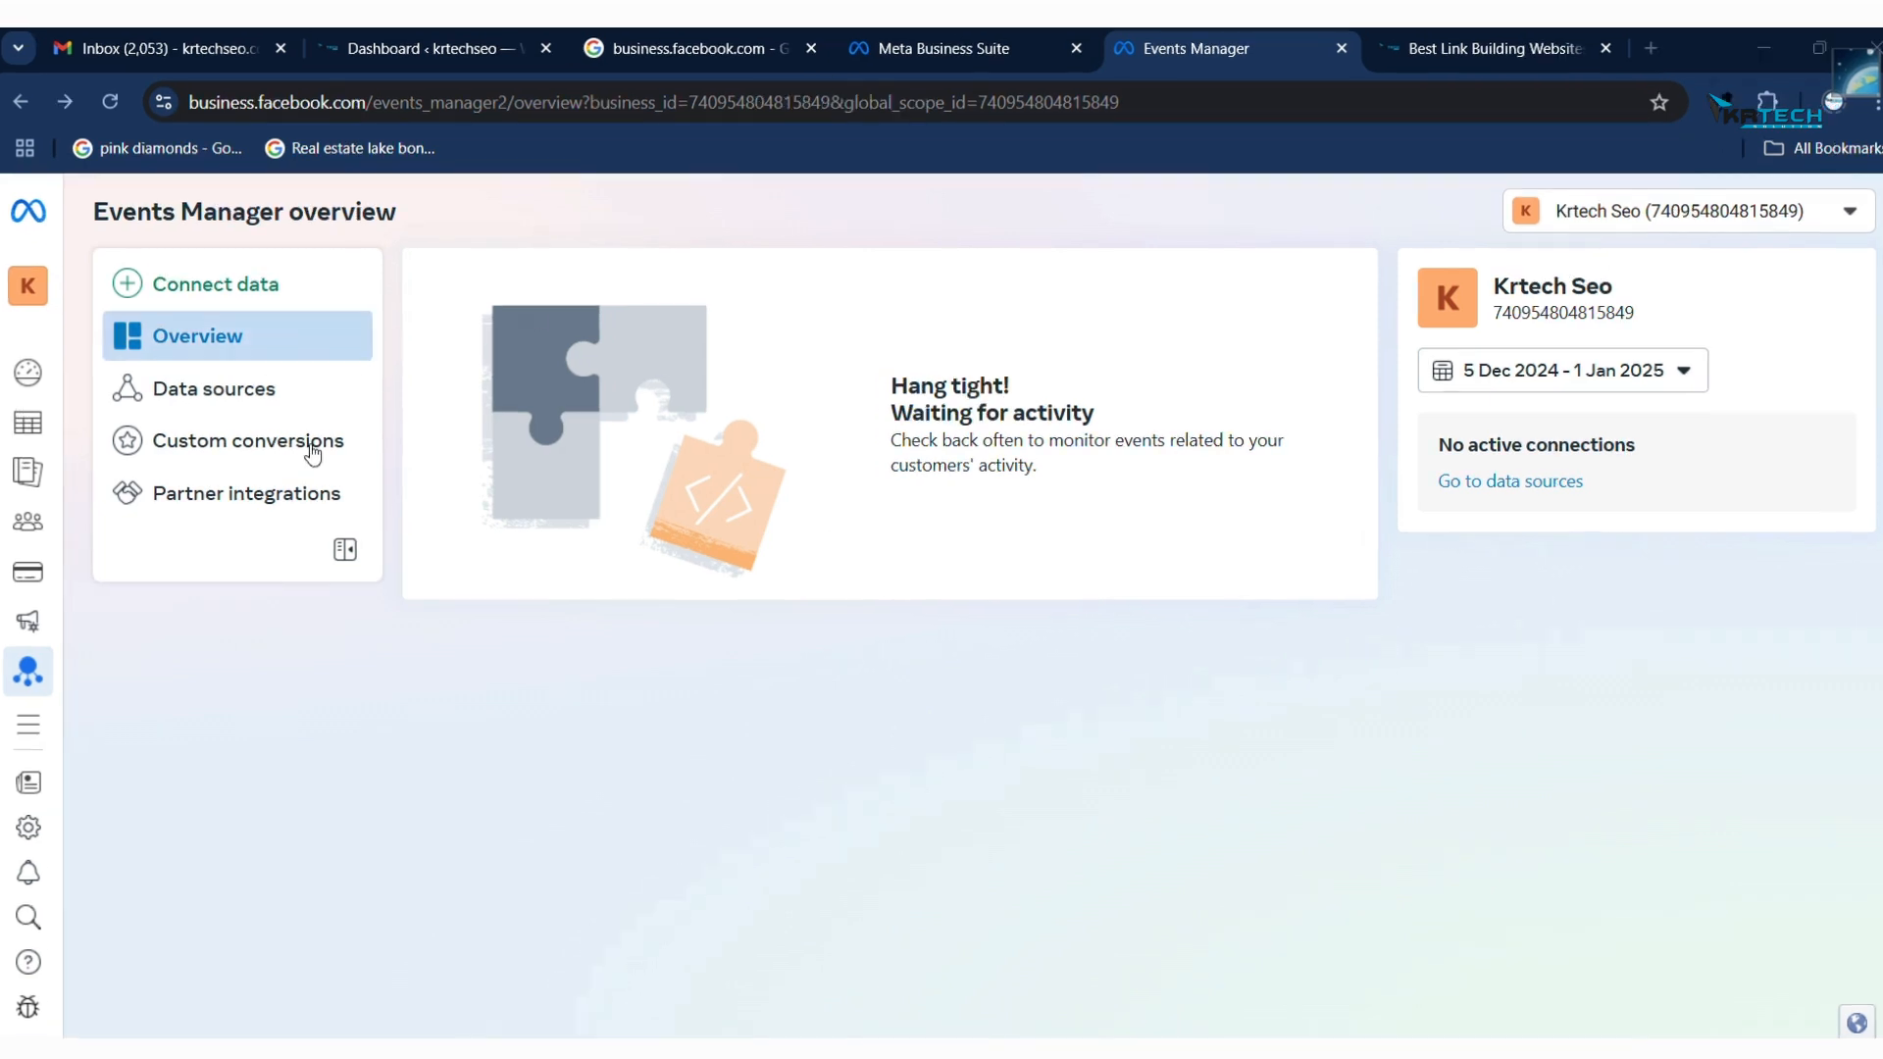
Open the krtechseo.com dataset in the data sources and start the Meta Pixel setup for browser activity
click(1520, 491)
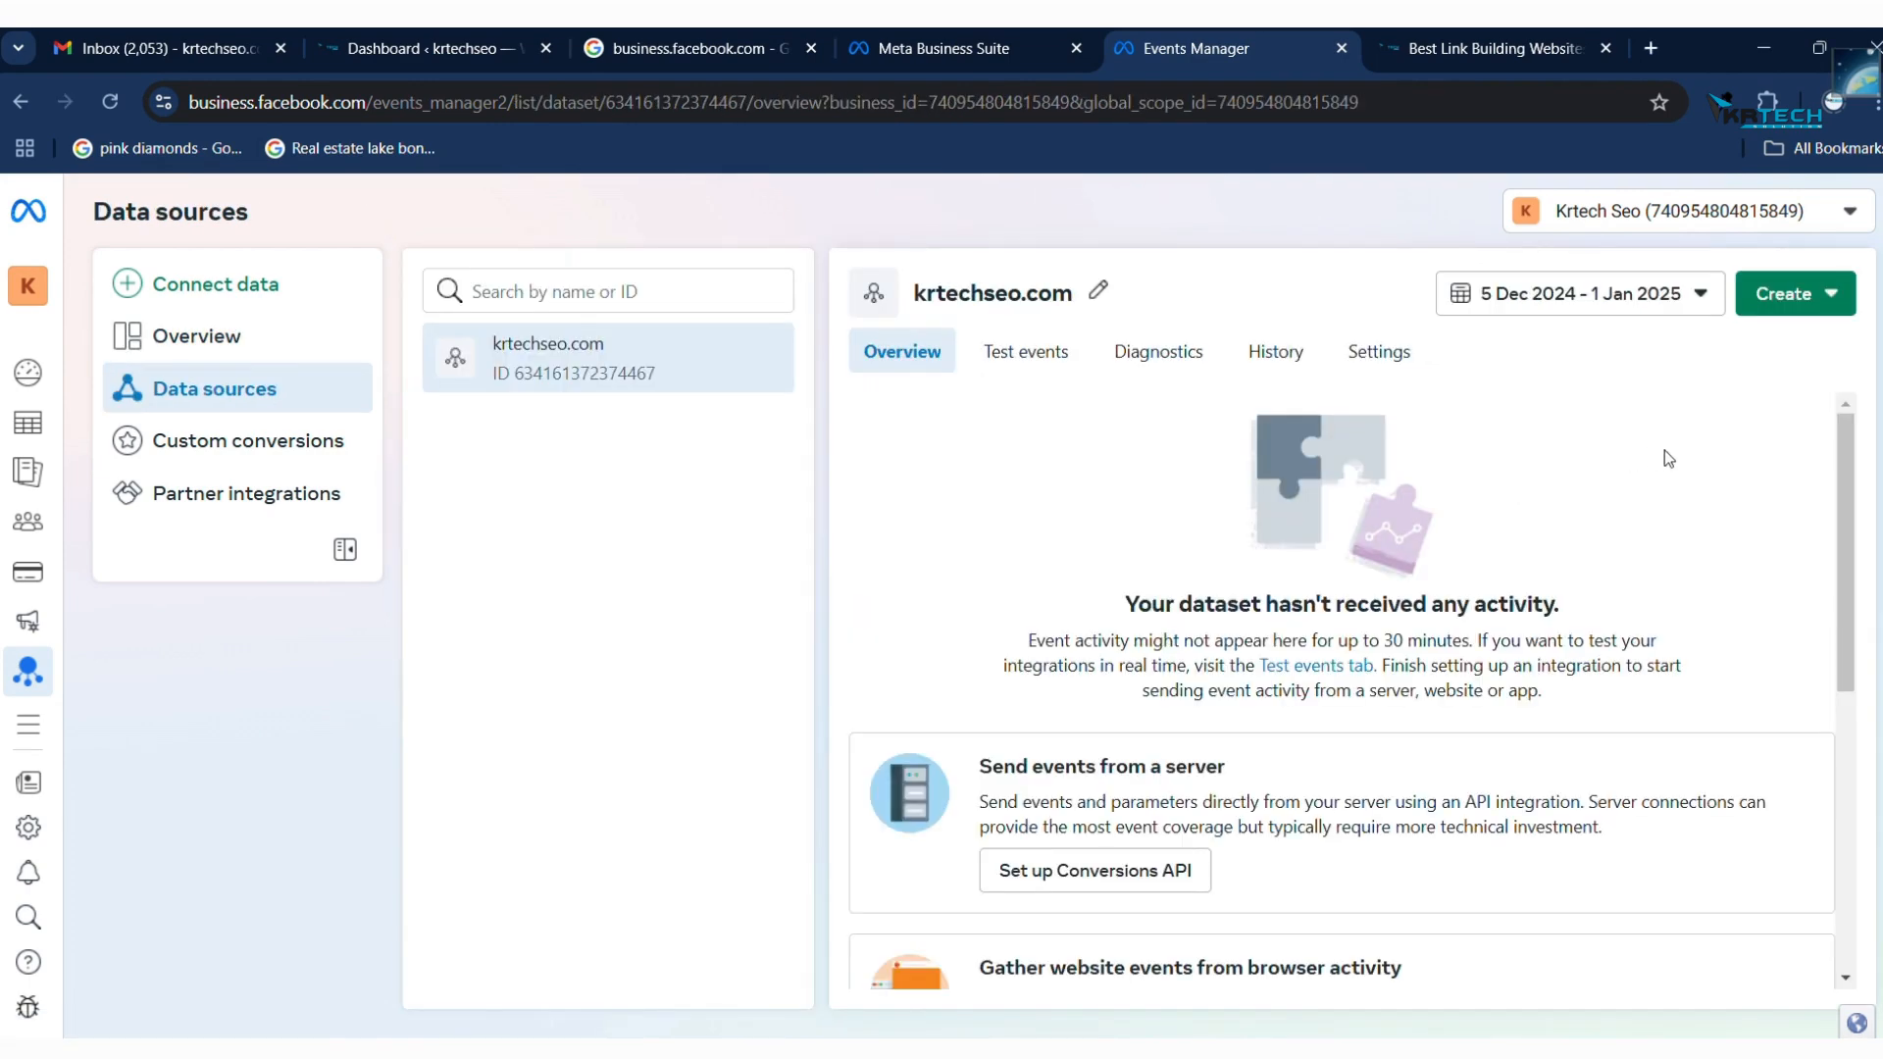
scroll(1496, 600, down, 2)
scroll(1496, 600, up, 2)
scroll(1306, 494, down, 5)
scroll(1292, 586, up, 2)
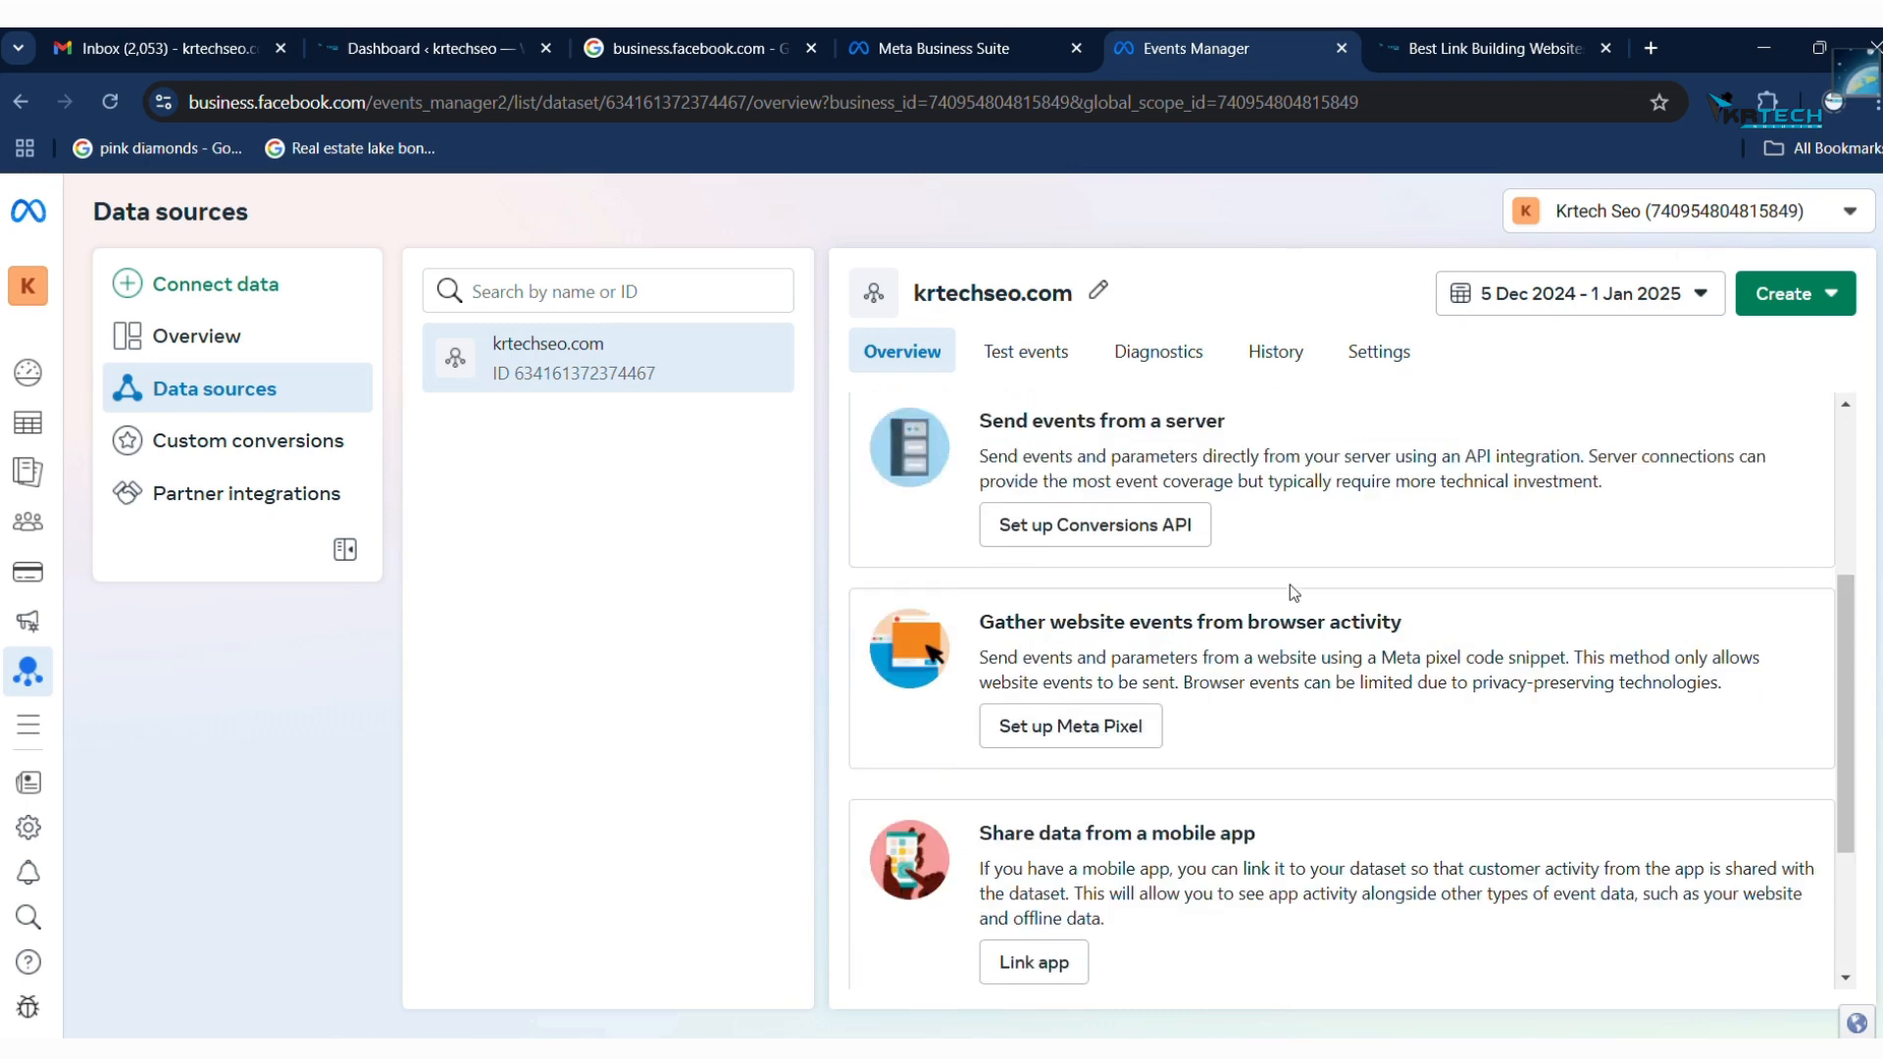
scroll(1291, 588, down, 1)
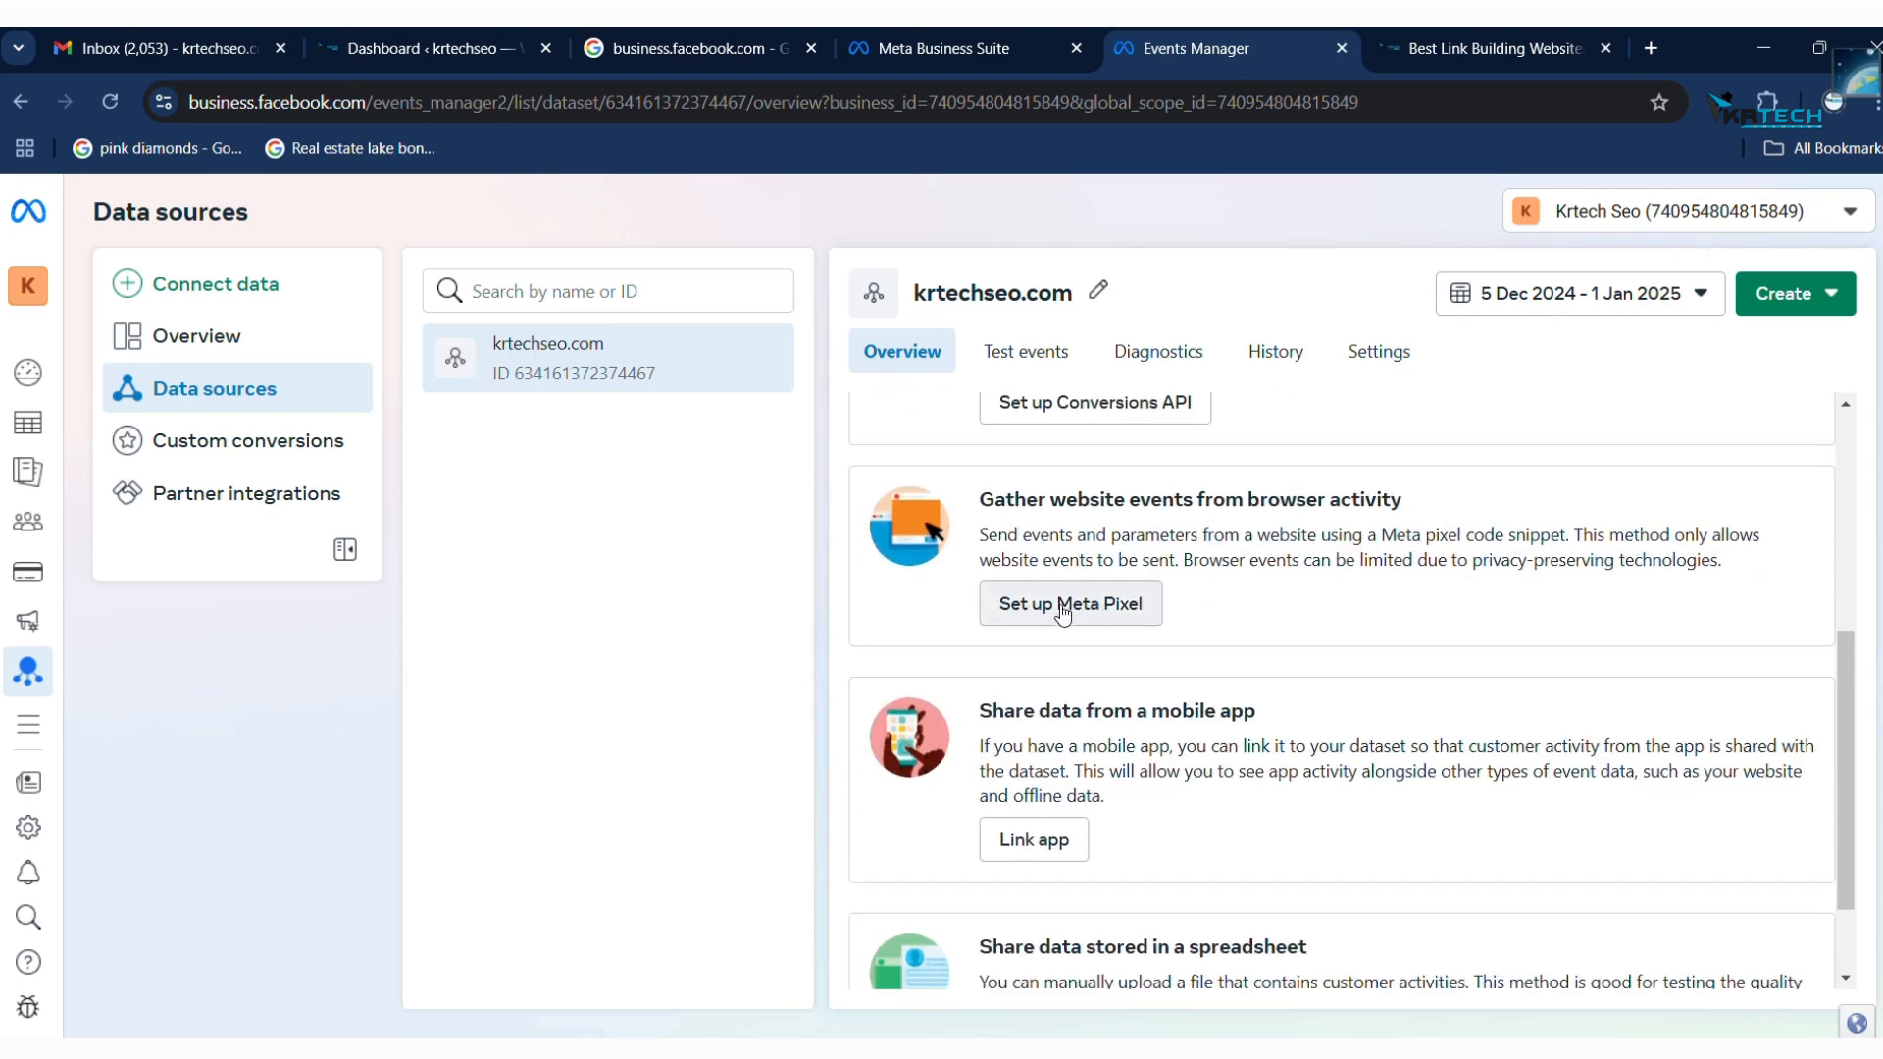
scroll(1081, 625, up, 2)
scroll(1081, 620, down, 3)
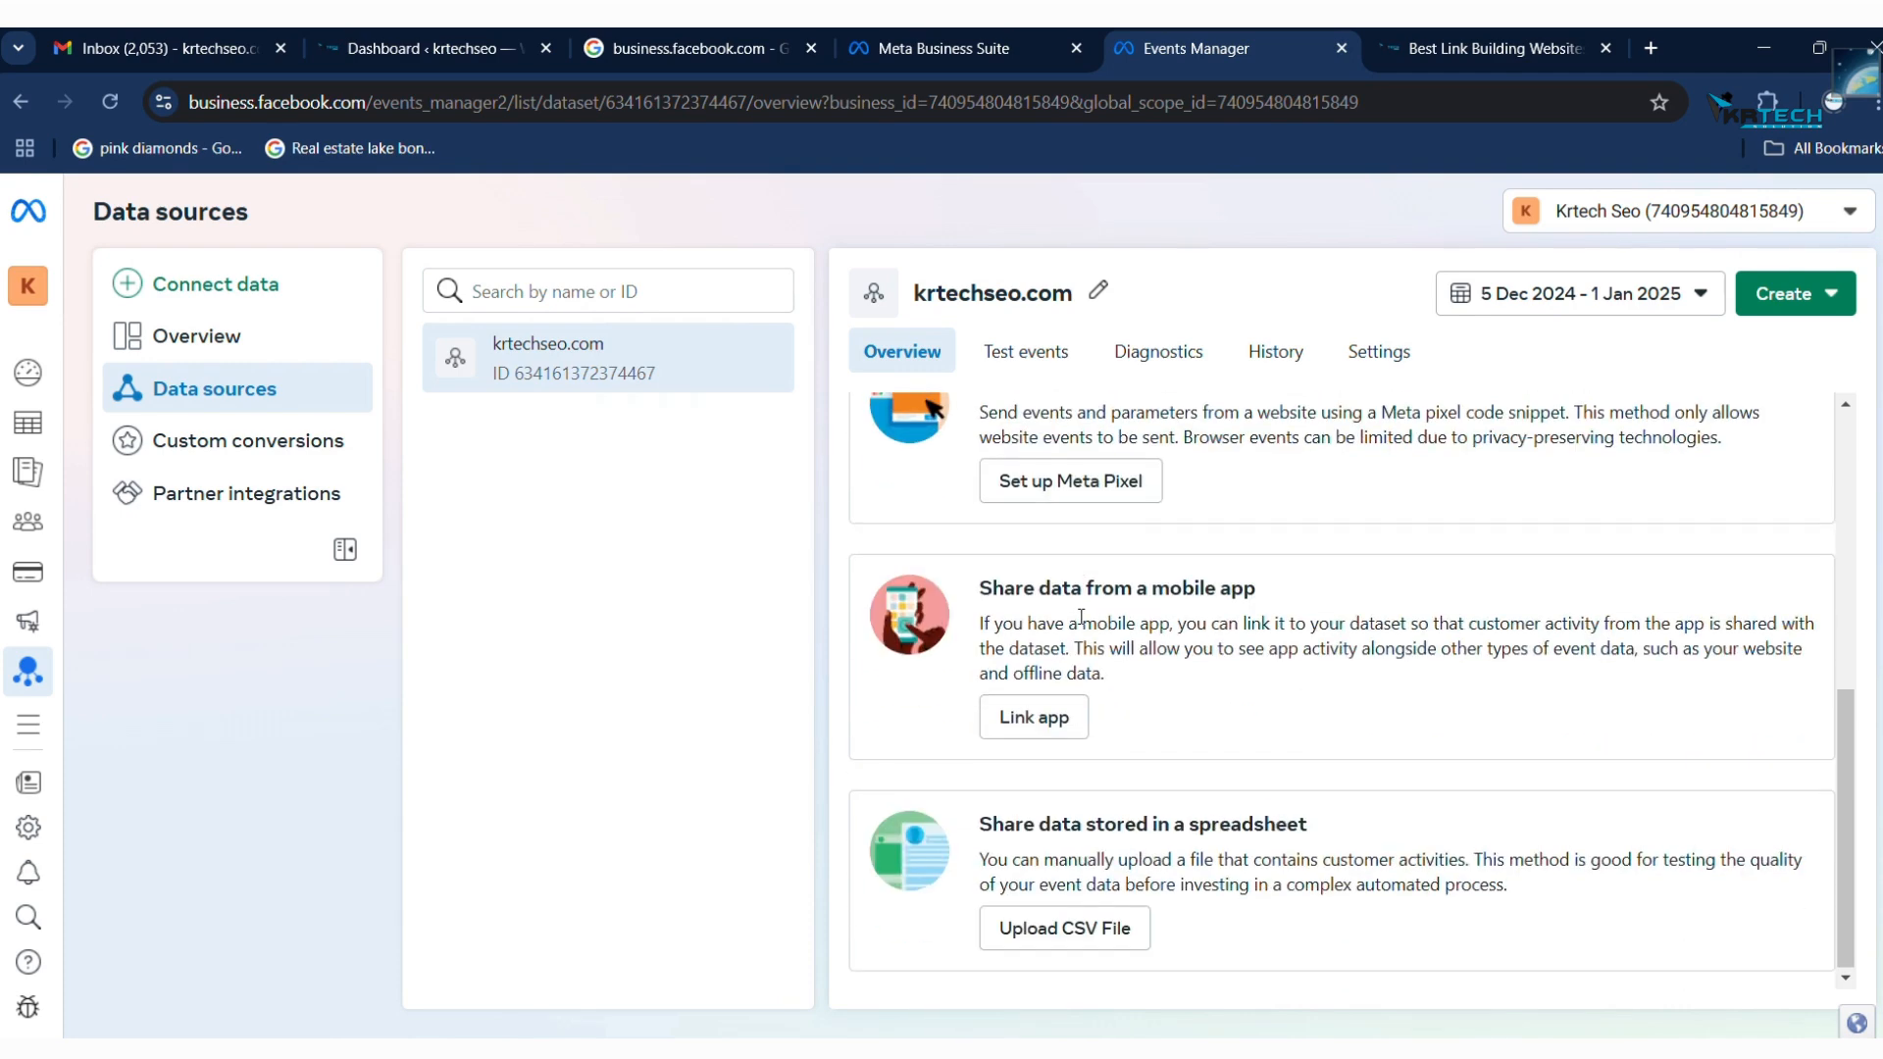
scroll(1082, 618, up, 2)
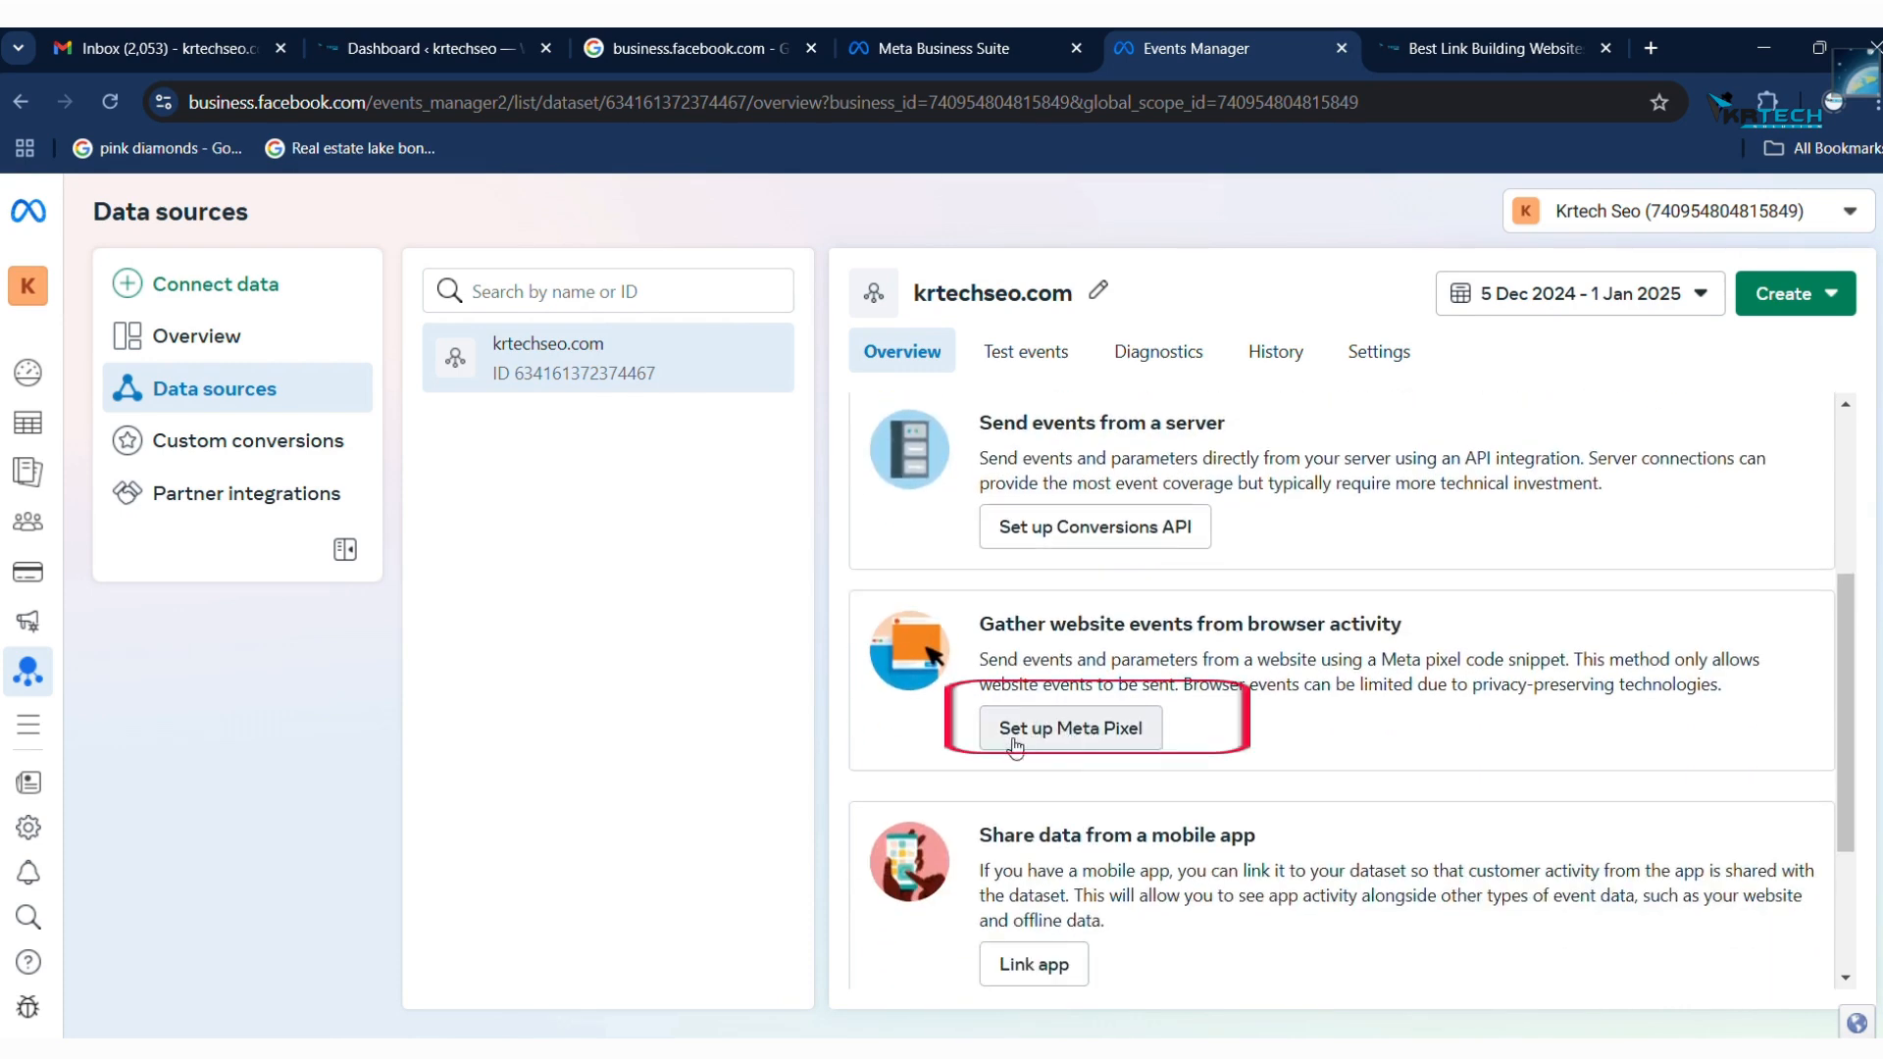
click(1054, 743)
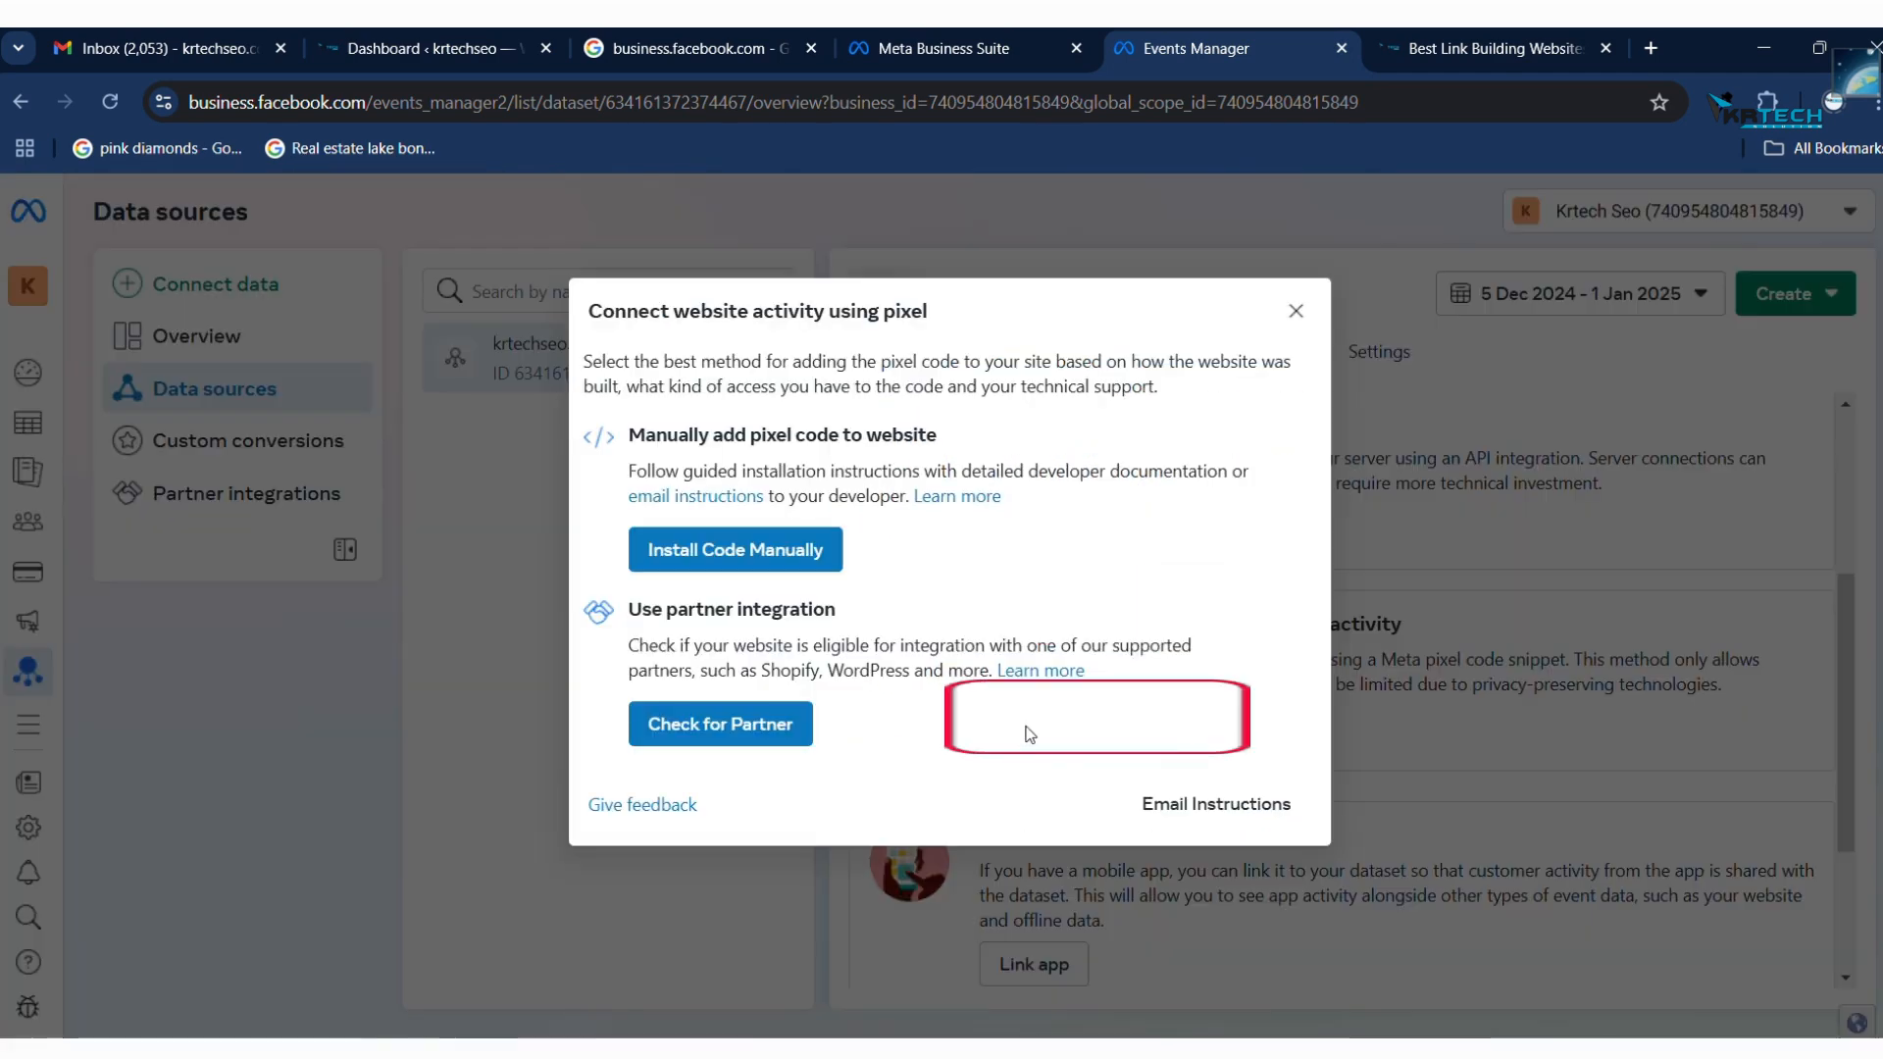
Choose to install the pixel code manually and copy the Meta Pixel base code
click(713, 561)
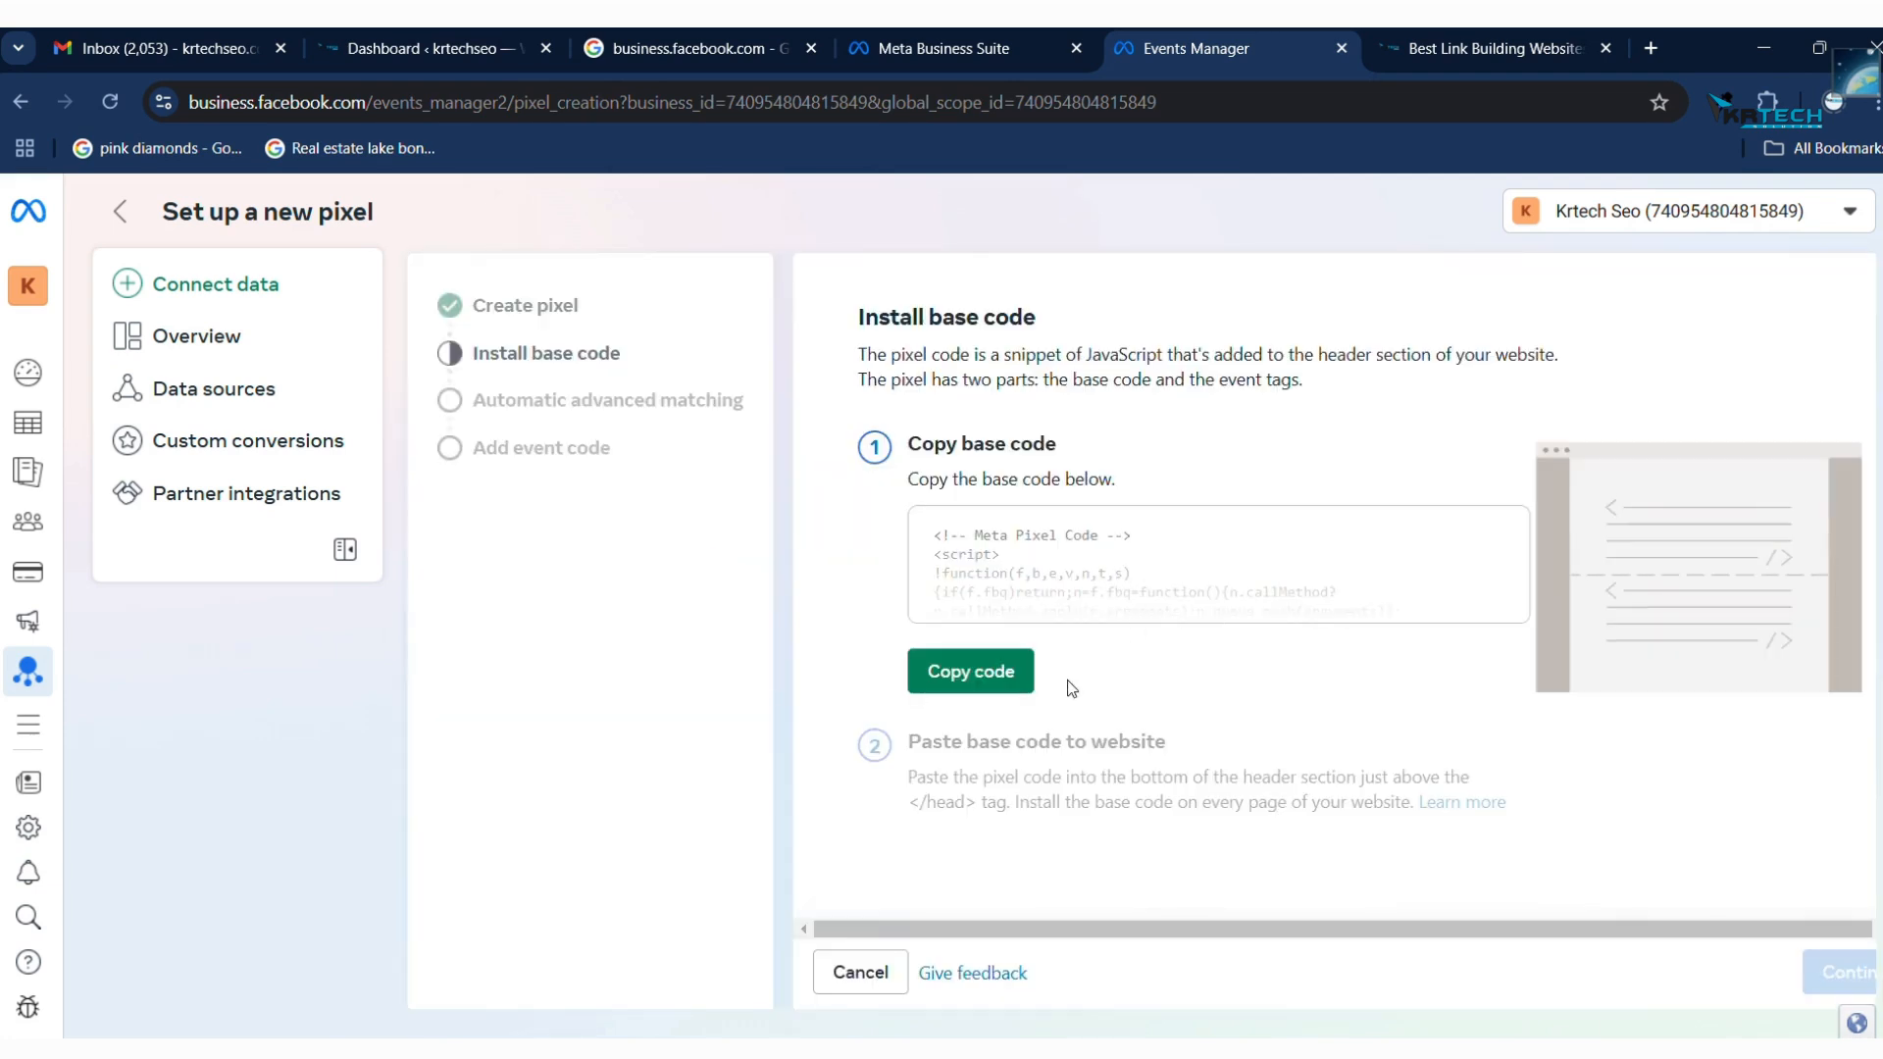
scroll(995, 579, down, 1)
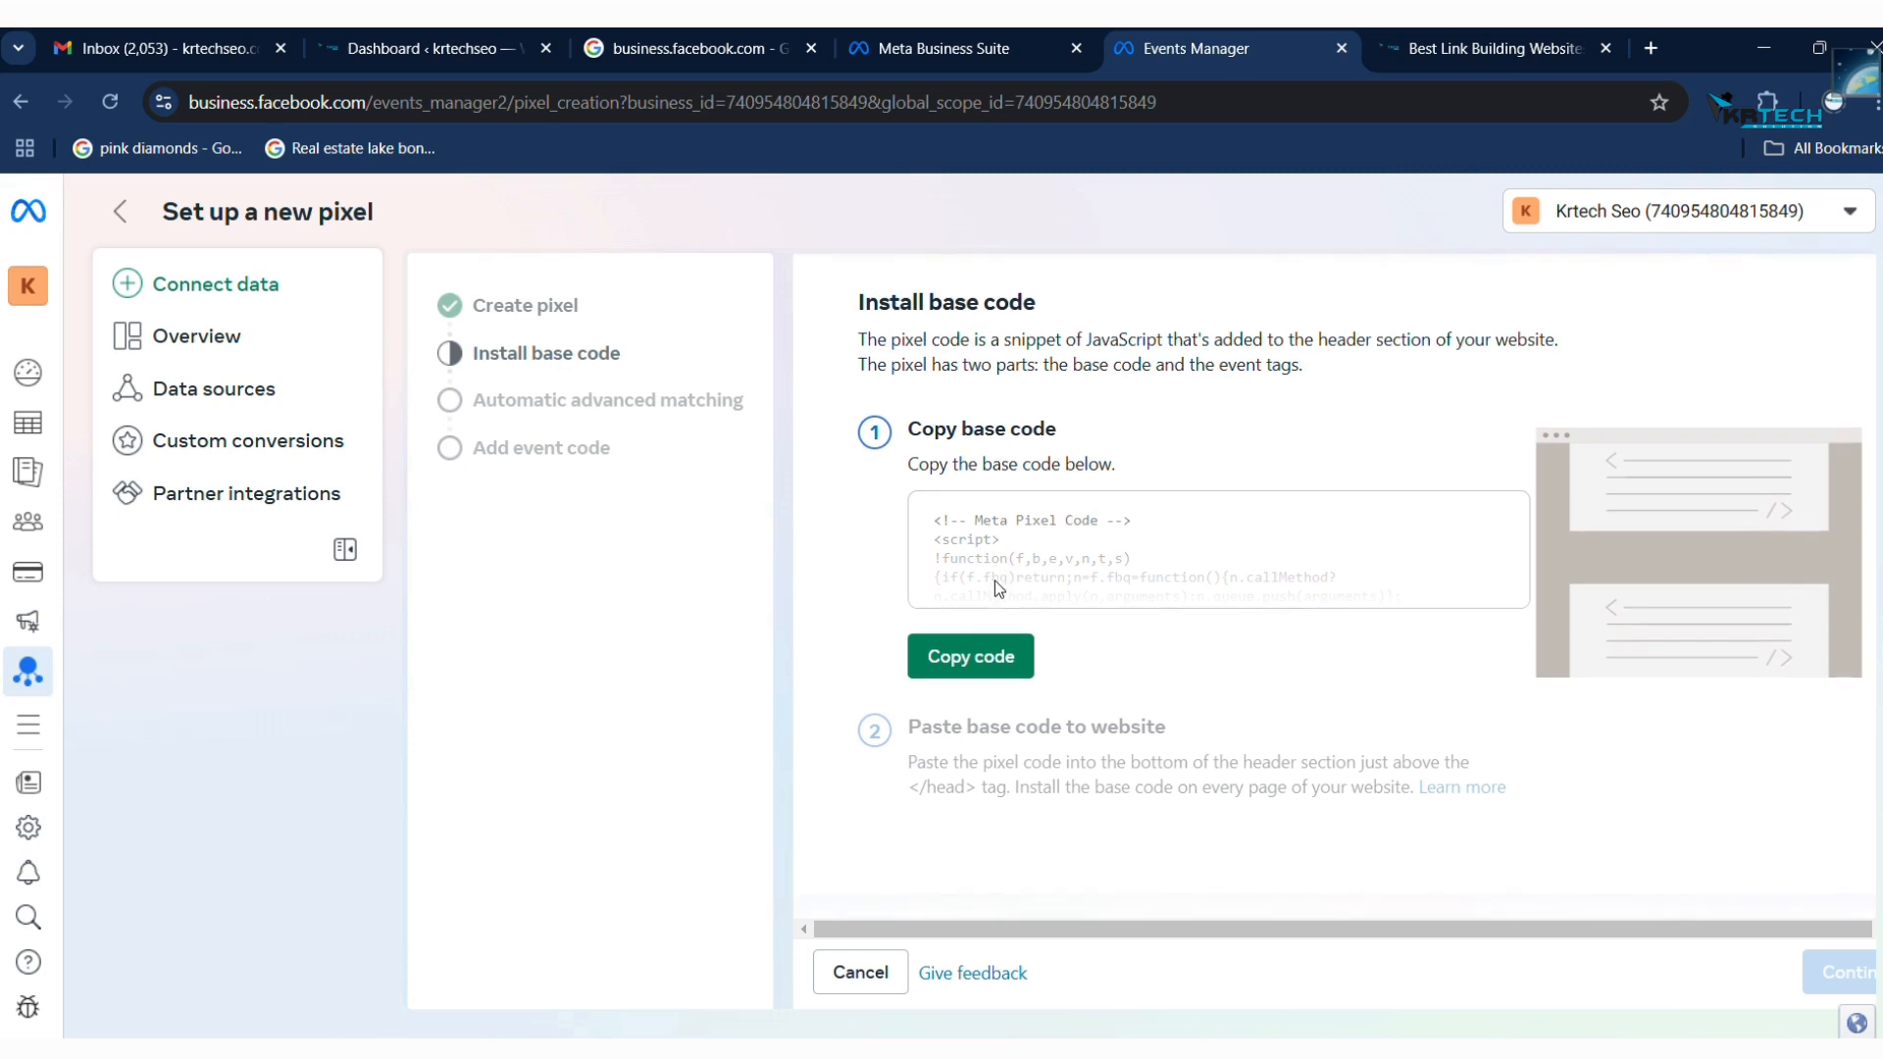
click(969, 659)
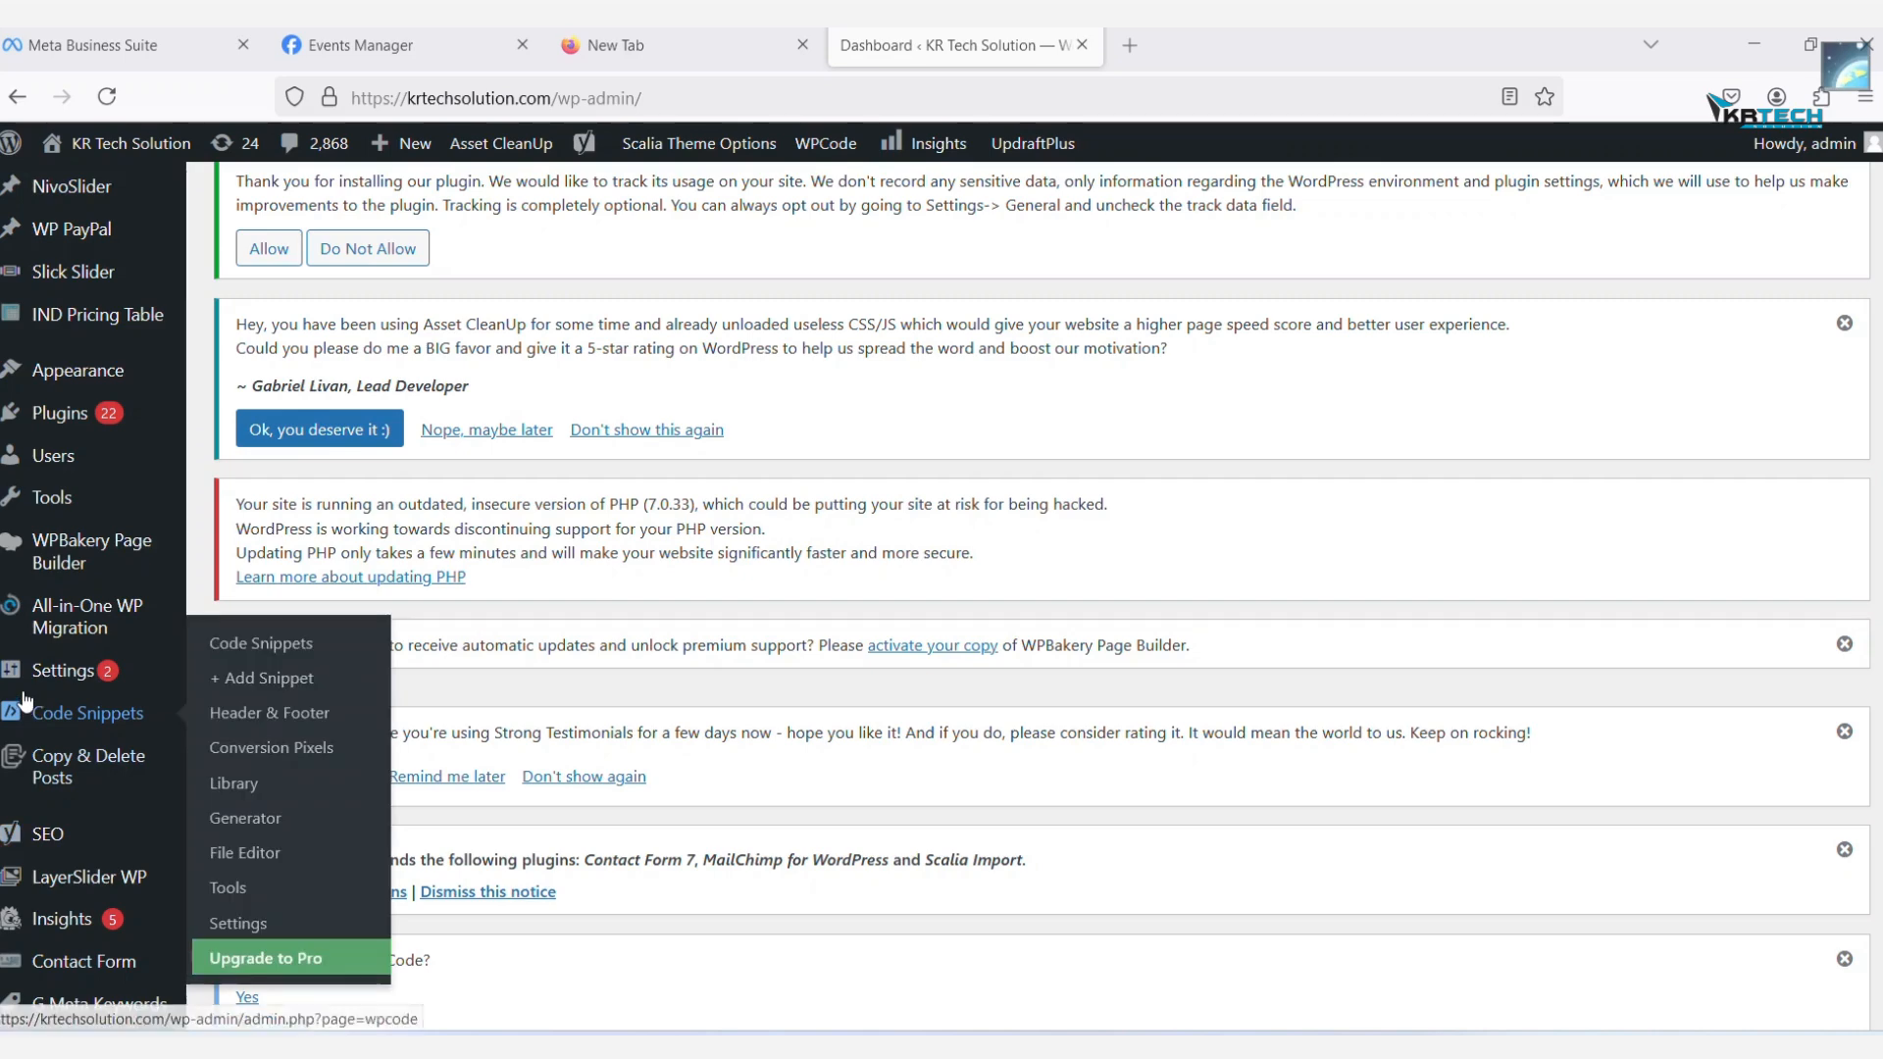
Open the Theme File Editor in the KR Tech Solution WordPress dashboard
scroll(44, 686, down, 2)
scroll(58, 745, up, 3)
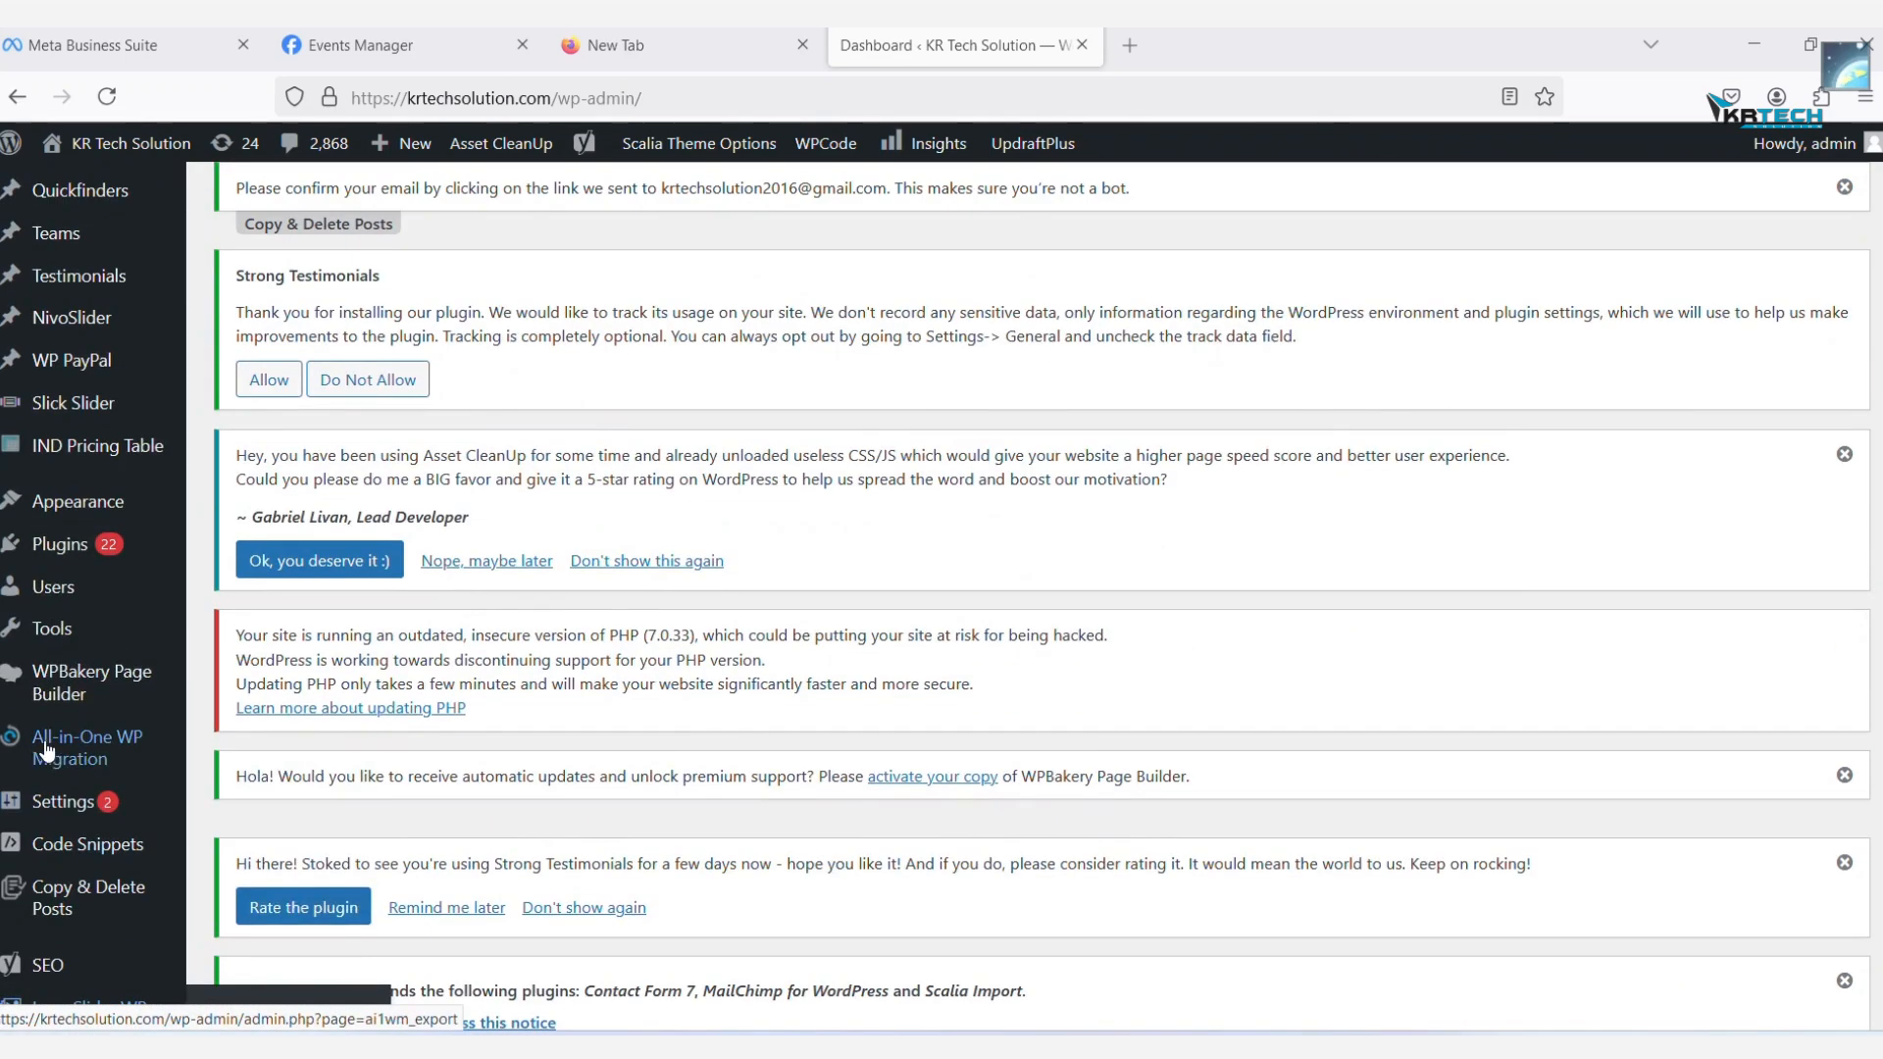
mouse_move(64, 500)
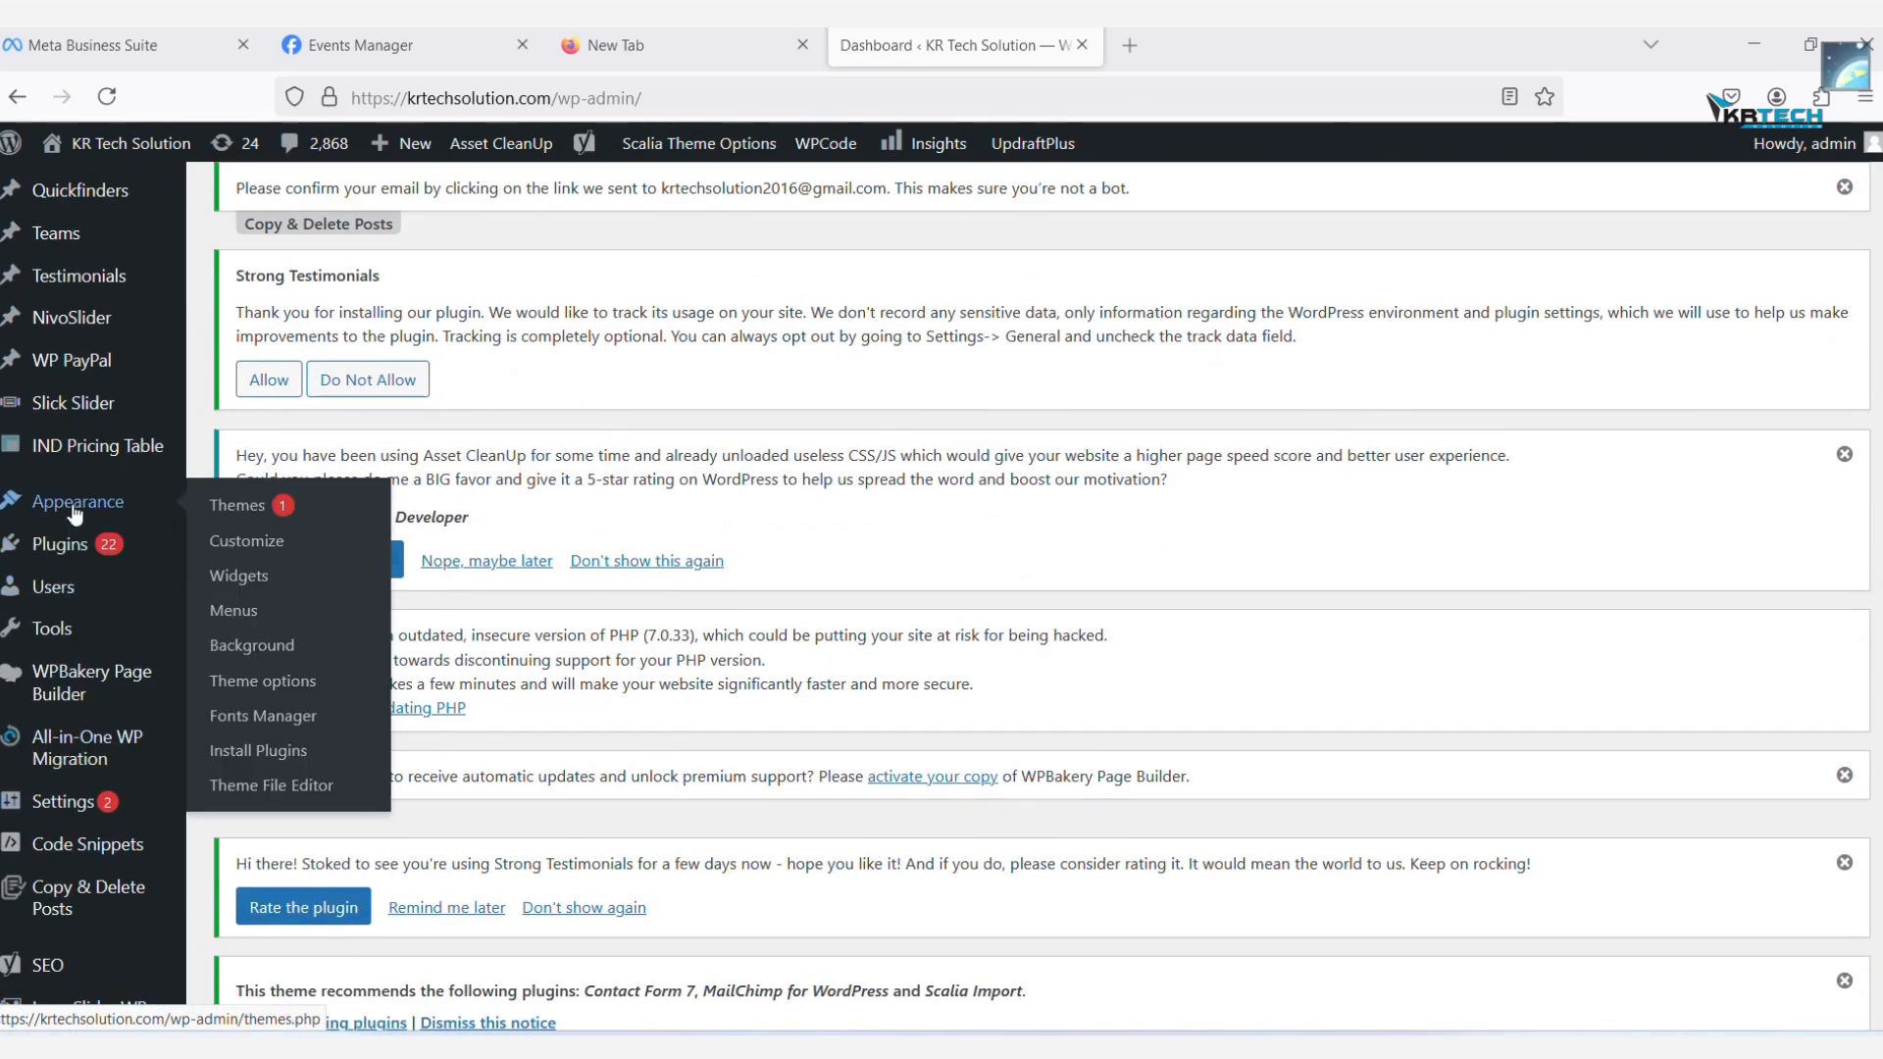
click(278, 799)
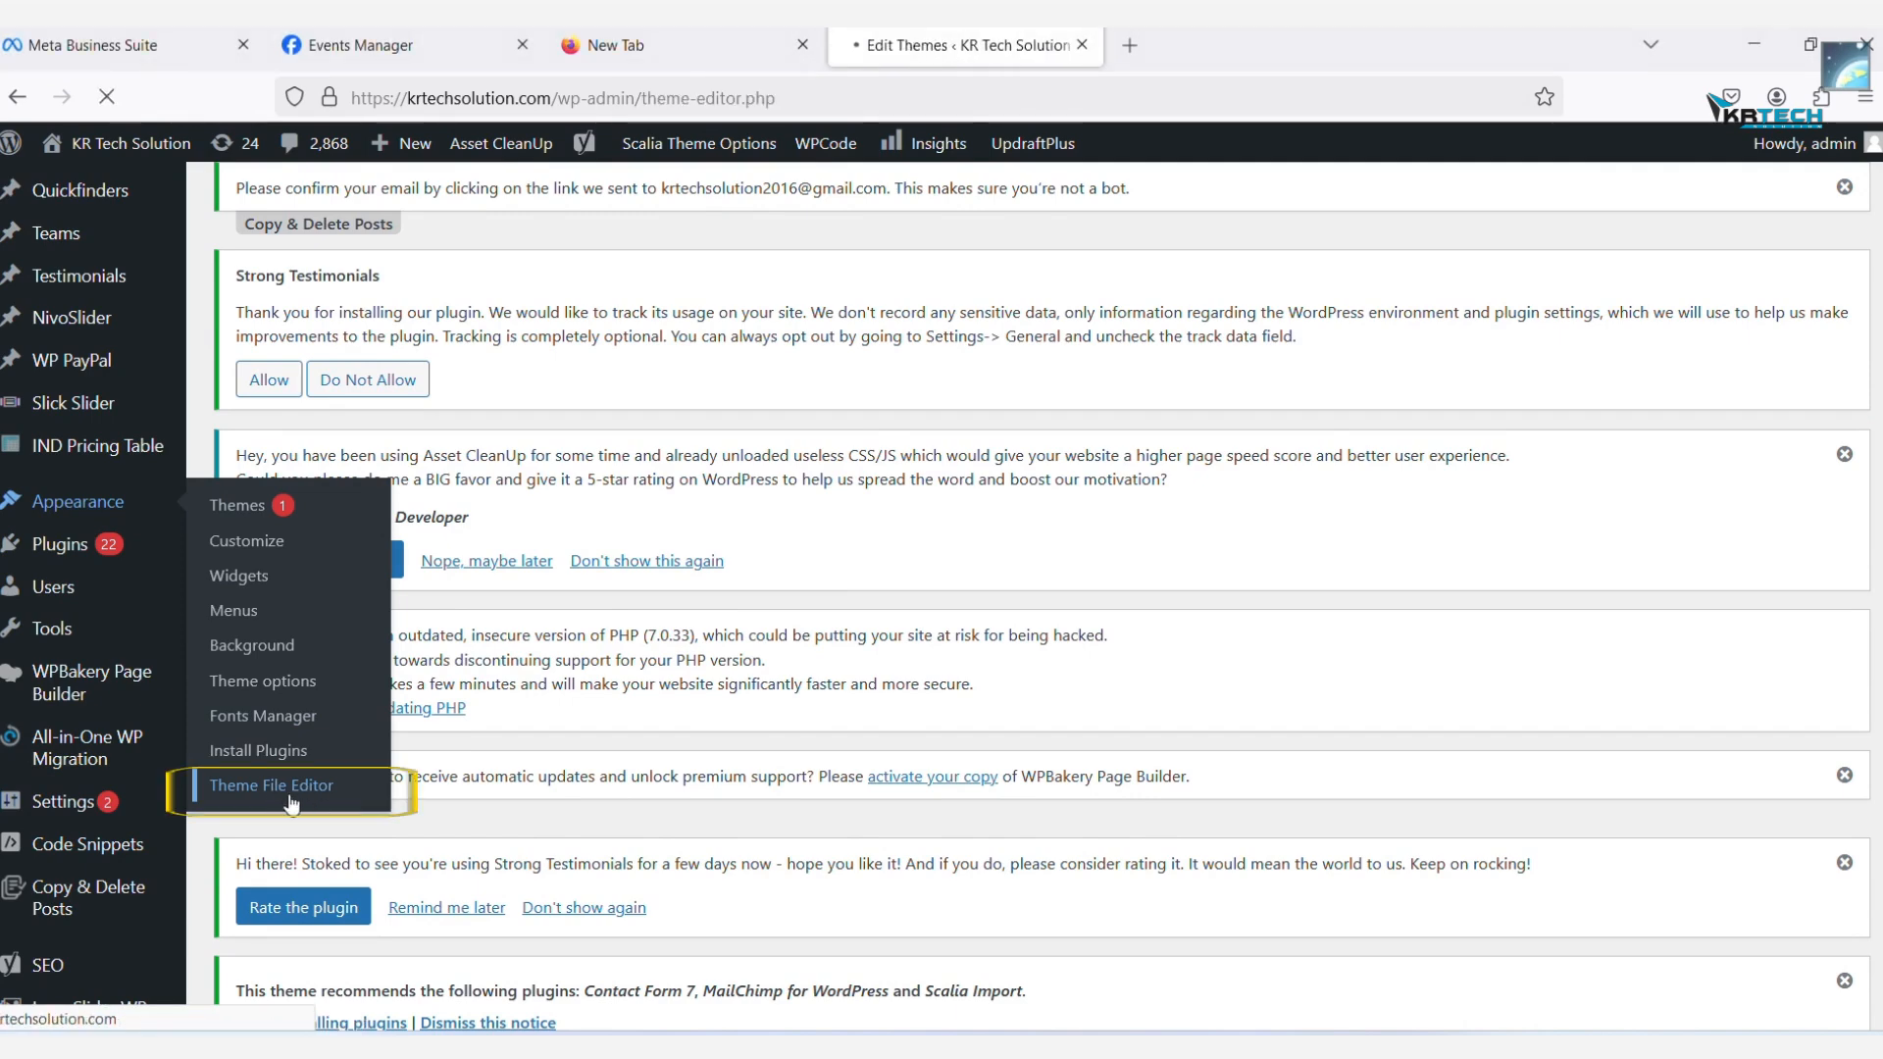
Open the Theme Header file (header.php) of the scalia theme for editing
scroll(934, 686, down, 6)
scroll(933, 685, down, 3)
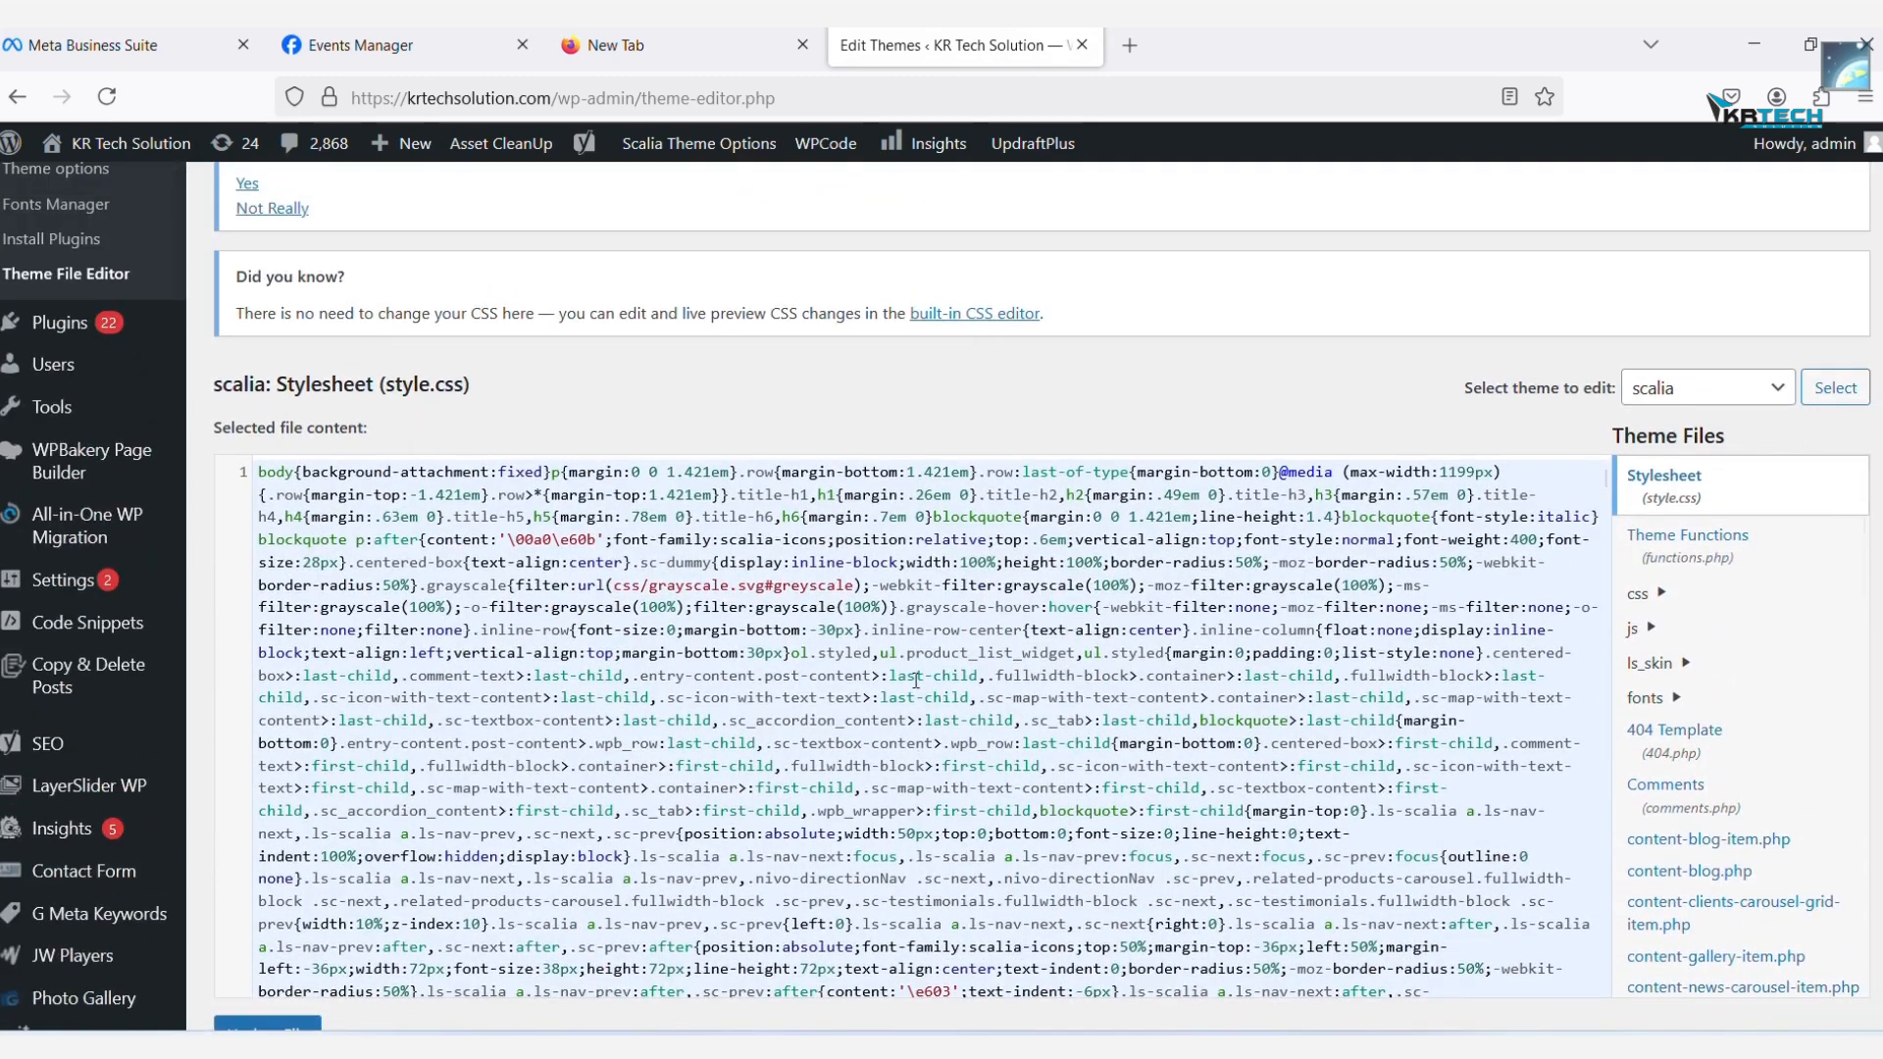
scroll(913, 676, down, 2)
scroll(914, 676, up, 2)
scroll(1759, 679, down, 3)
scroll(1716, 731, down, 3)
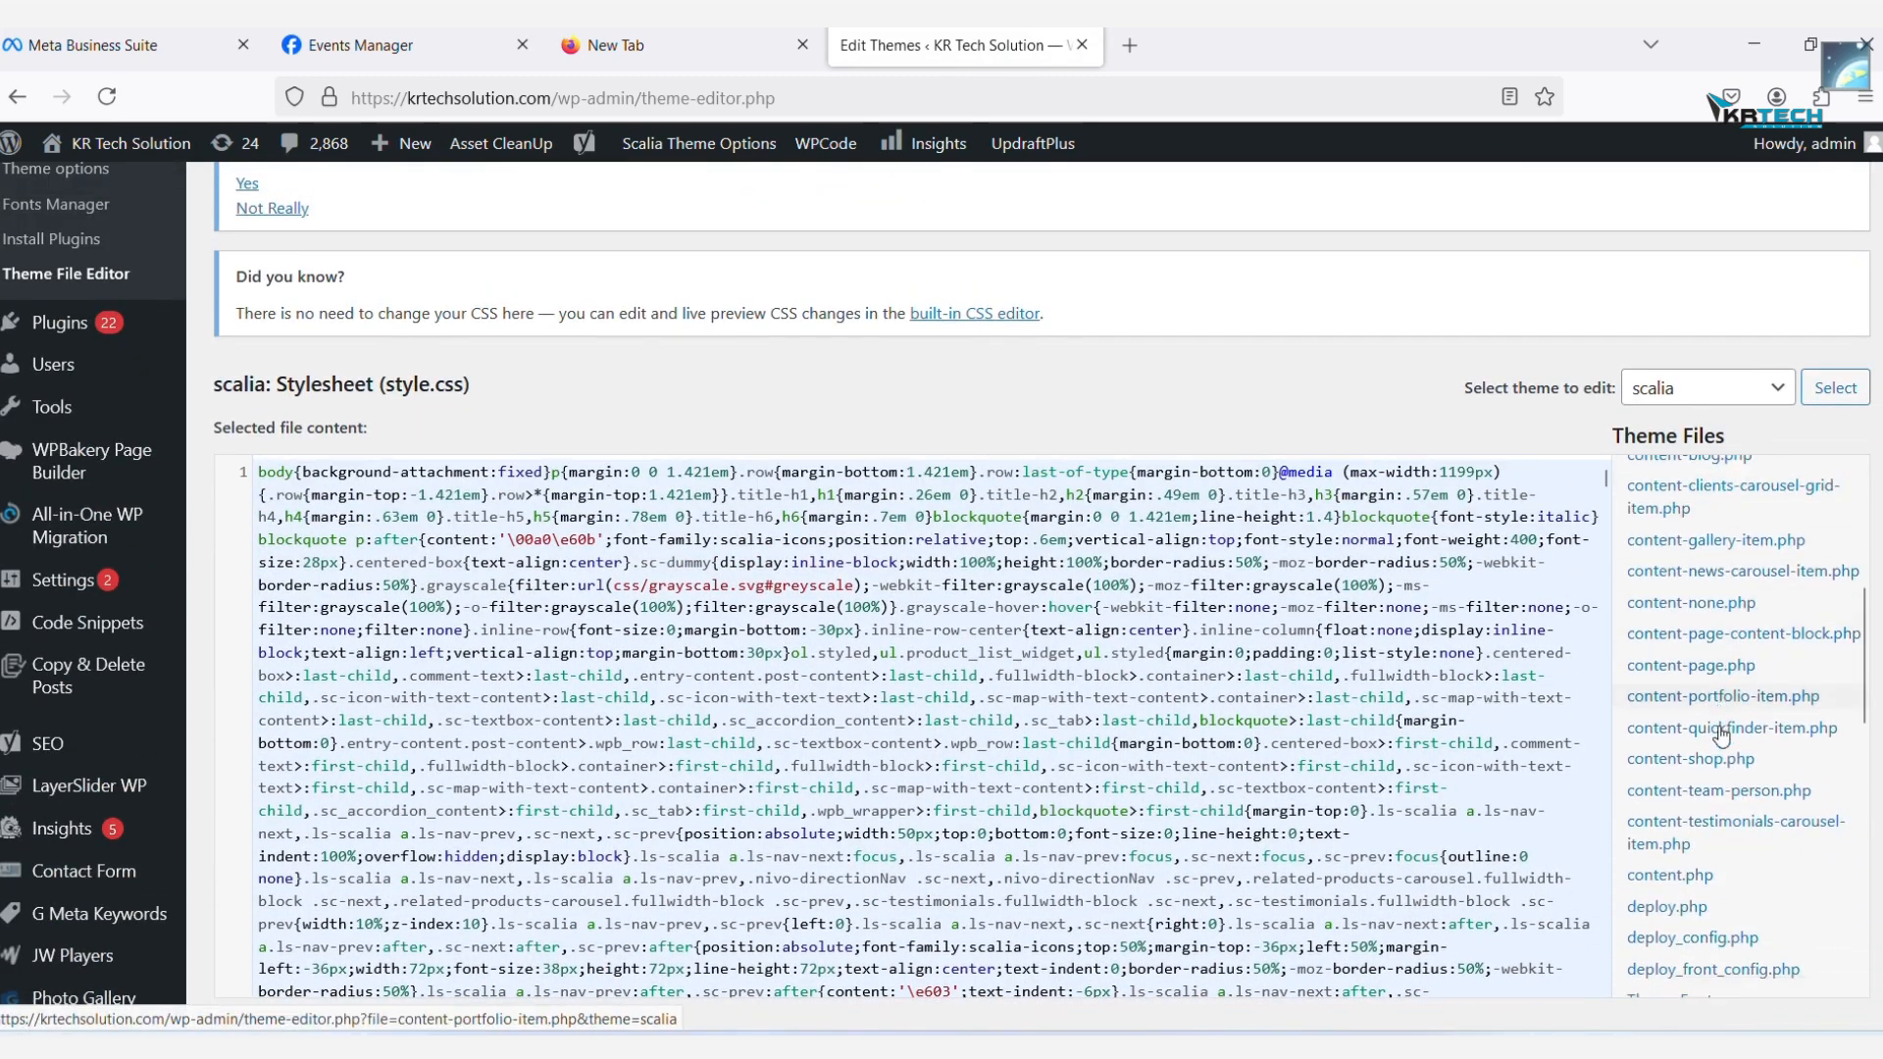
scroll(1722, 734, down, 2)
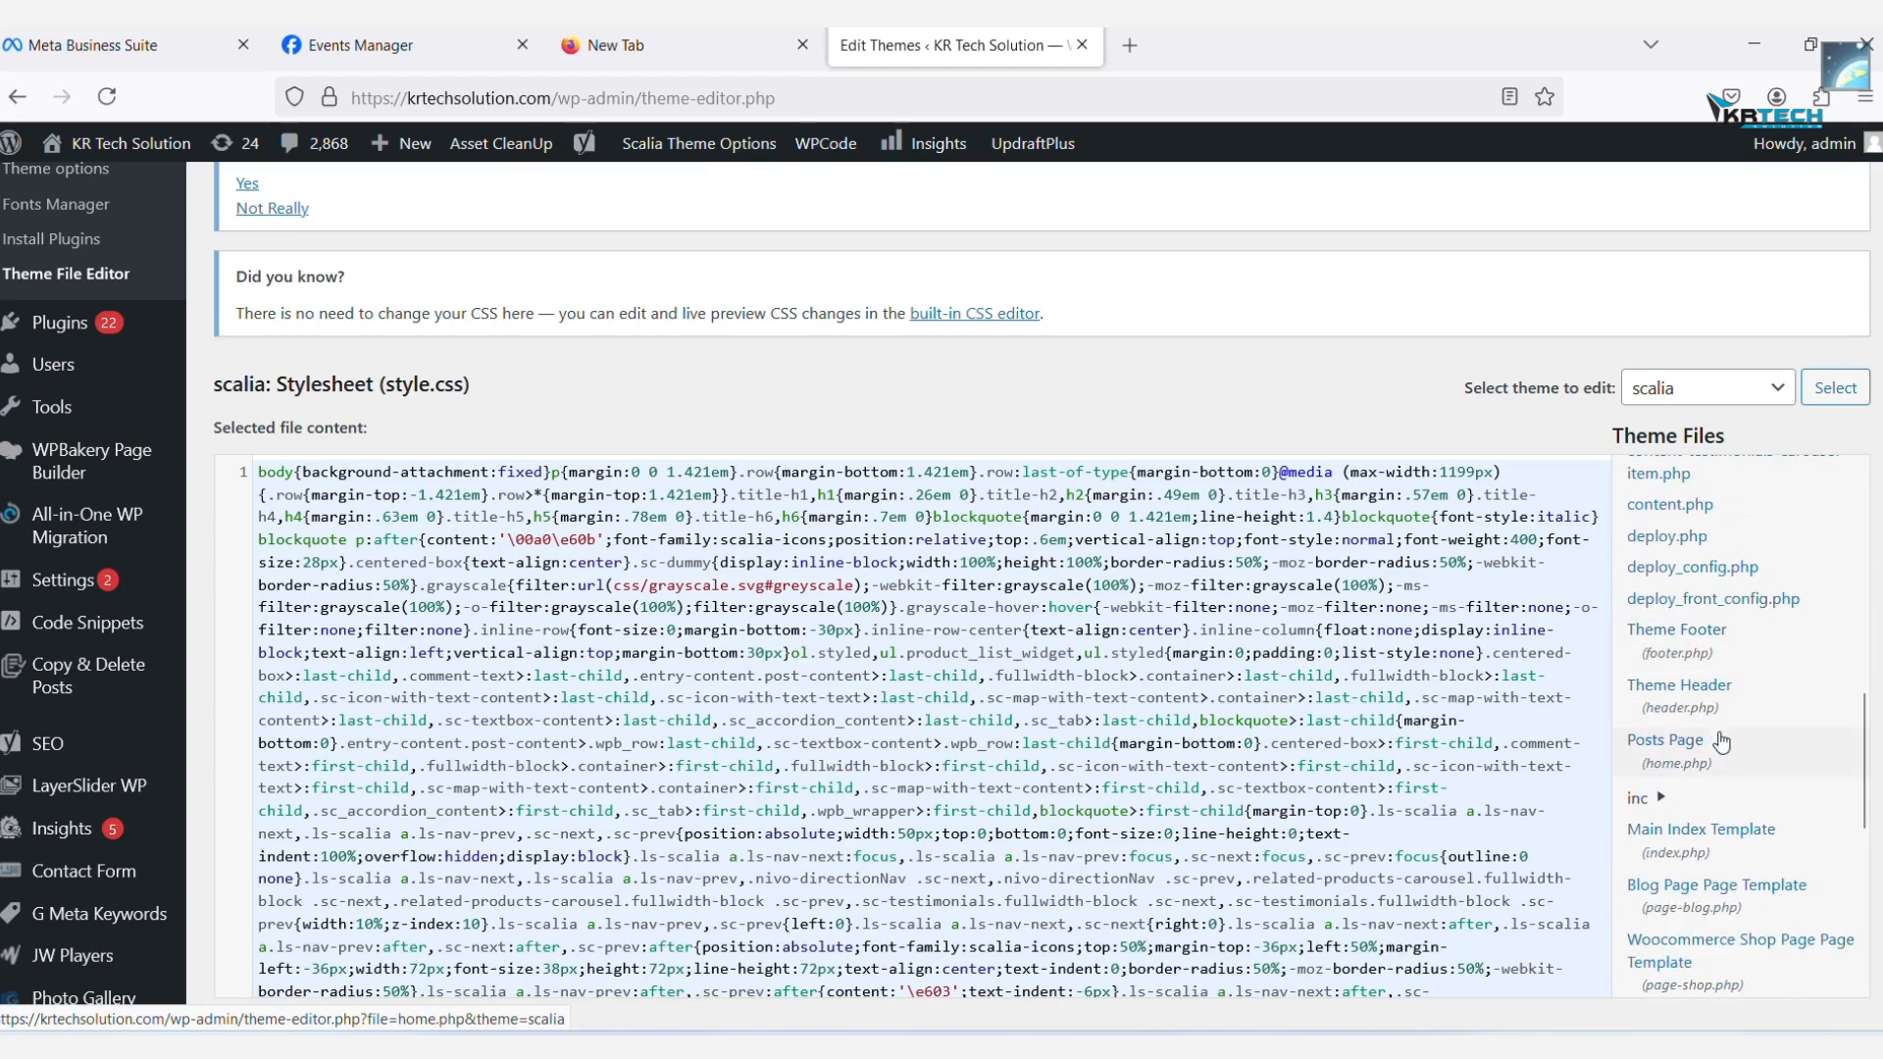
scroll(1721, 742, down, 2)
scroll(1713, 787, down, 3)
scroll(1713, 786, up, 5)
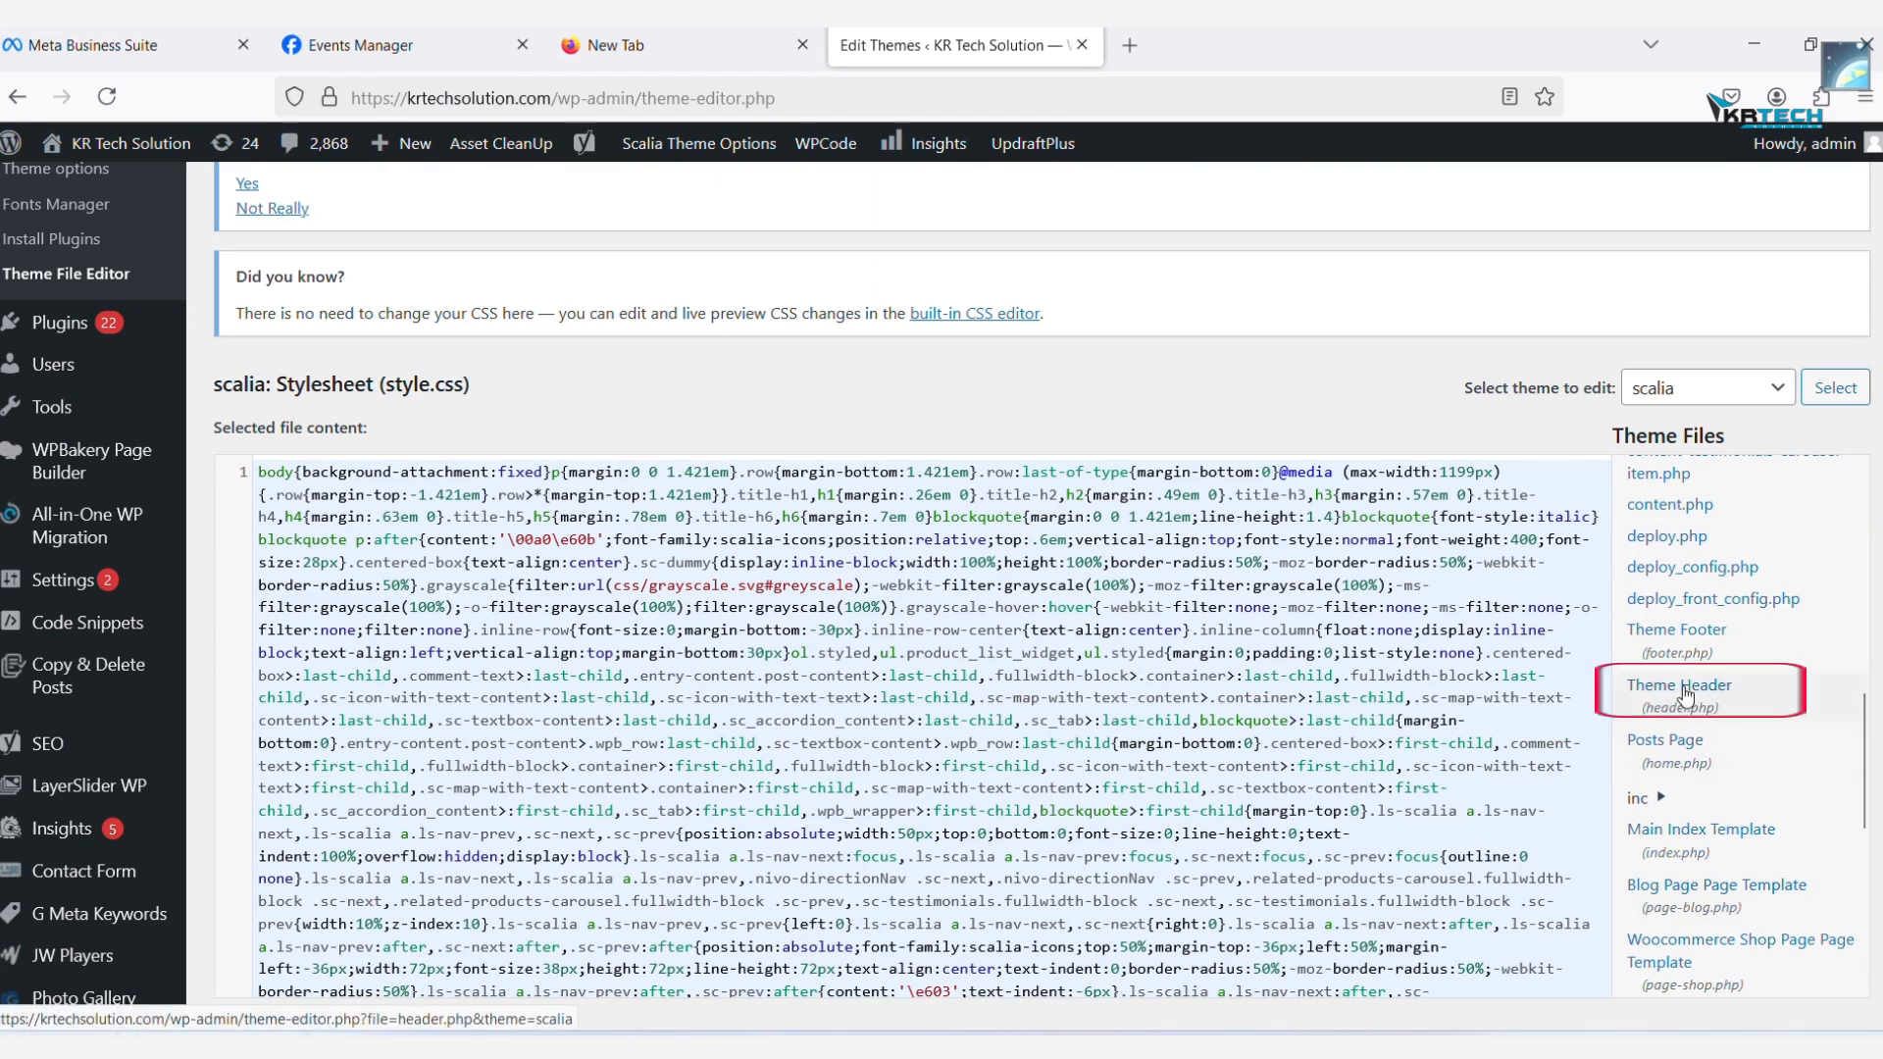
click(1682, 695)
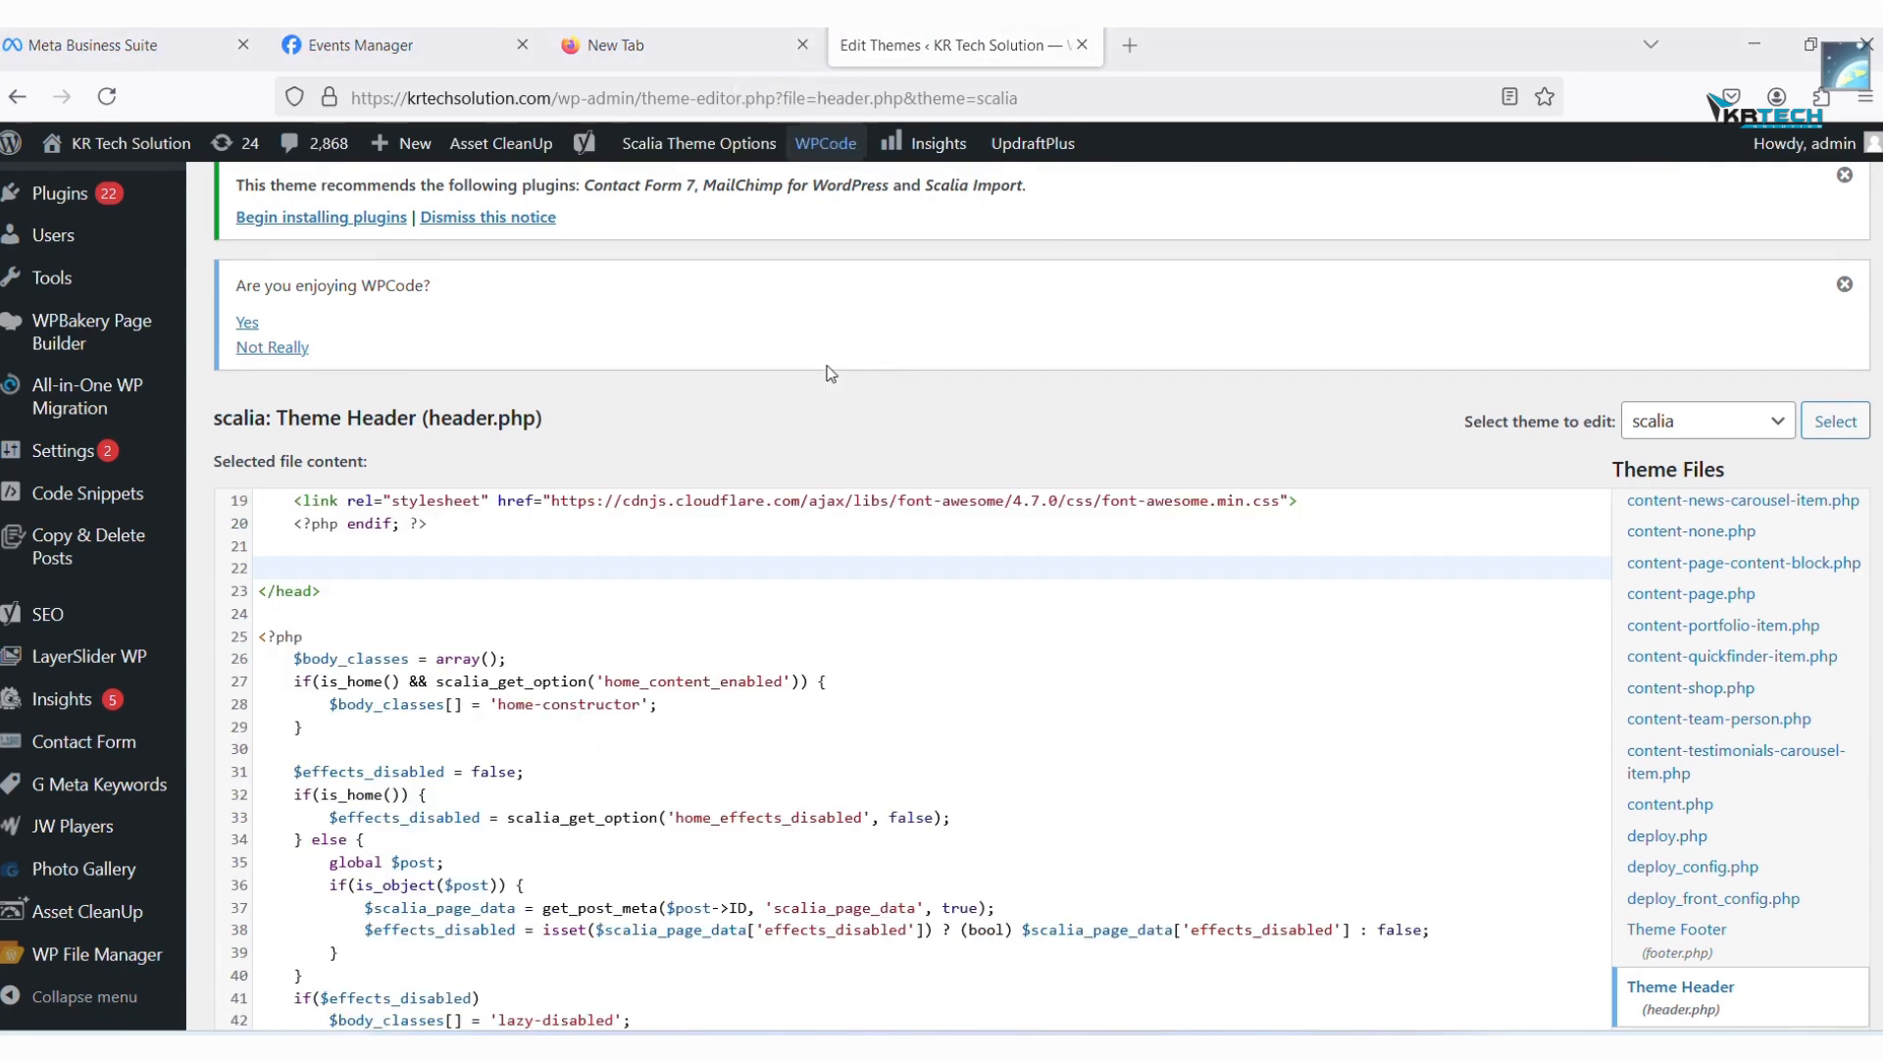
Paste the copied Meta Pixel base code on the blank line just above the closing head tag in header.php
scroll(345, 624, up, 2)
scroll(345, 624, down, 2)
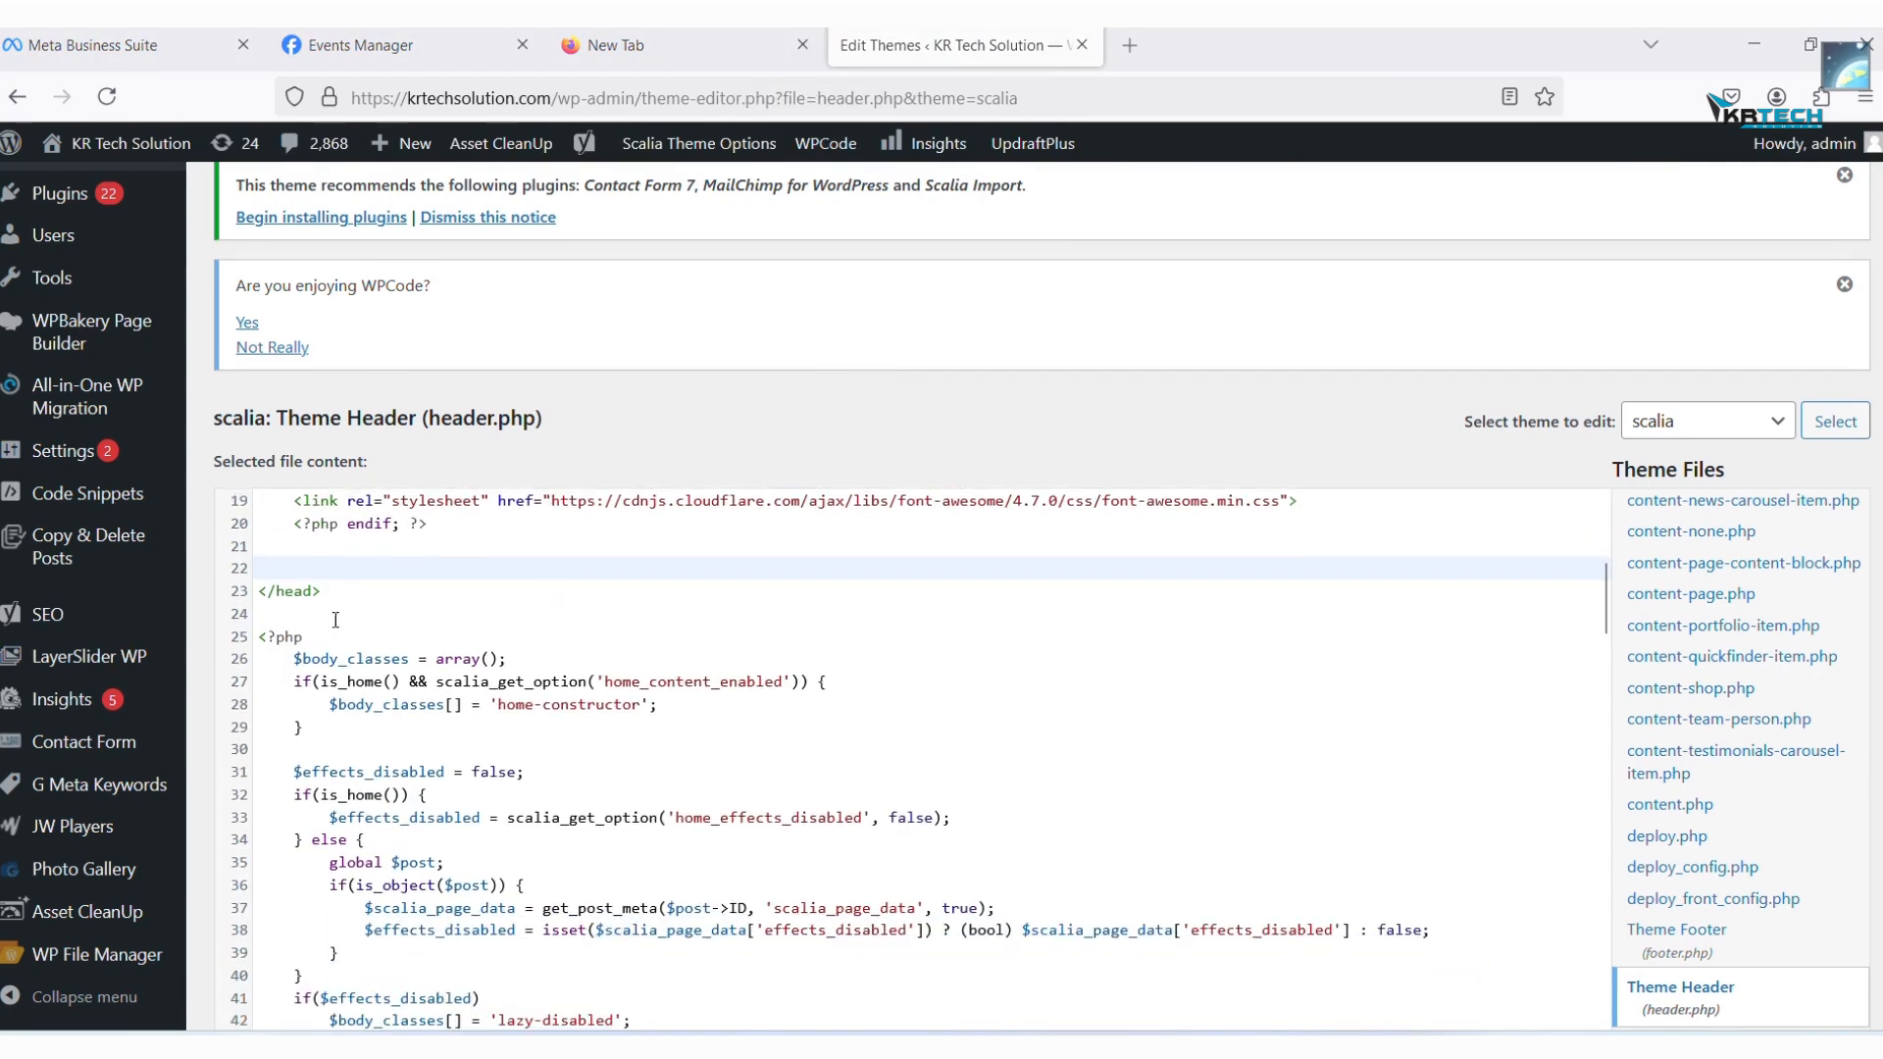
scroll(339, 652, up, 2)
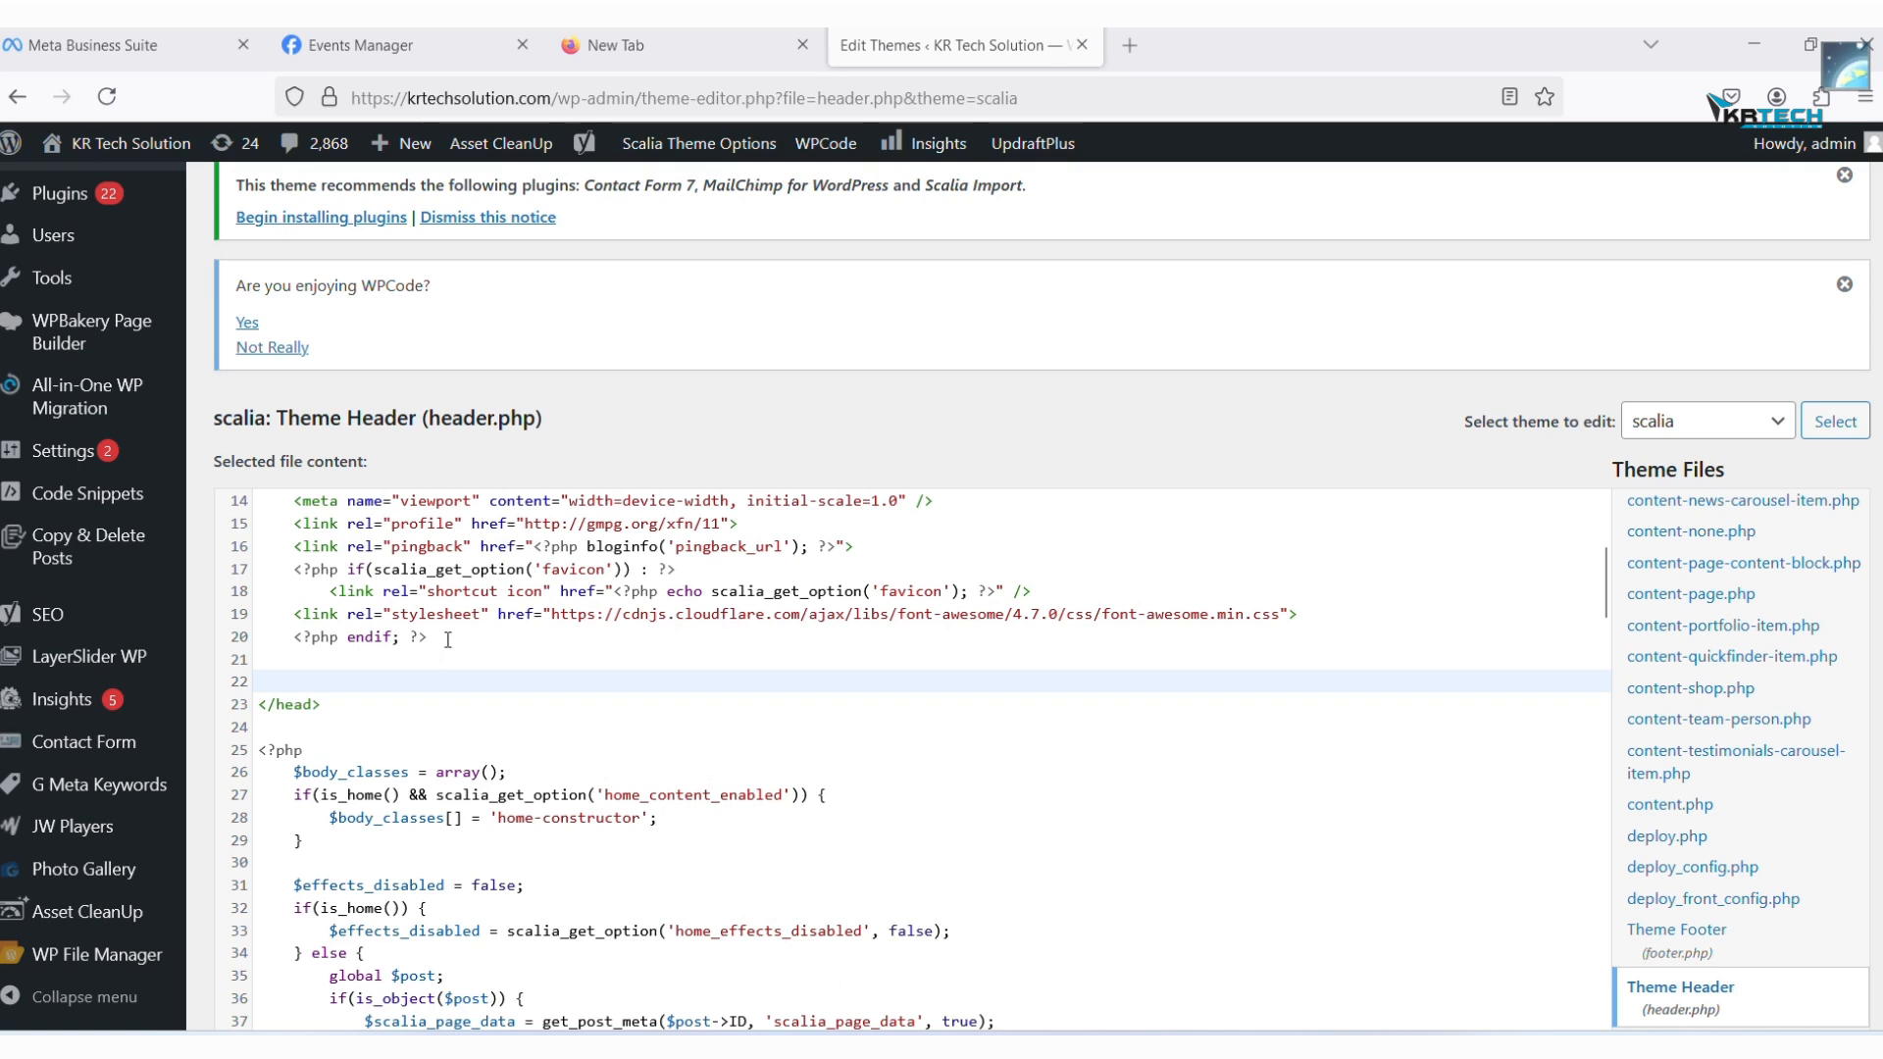
click(447, 639)
click(354, 666)
click(322, 685)
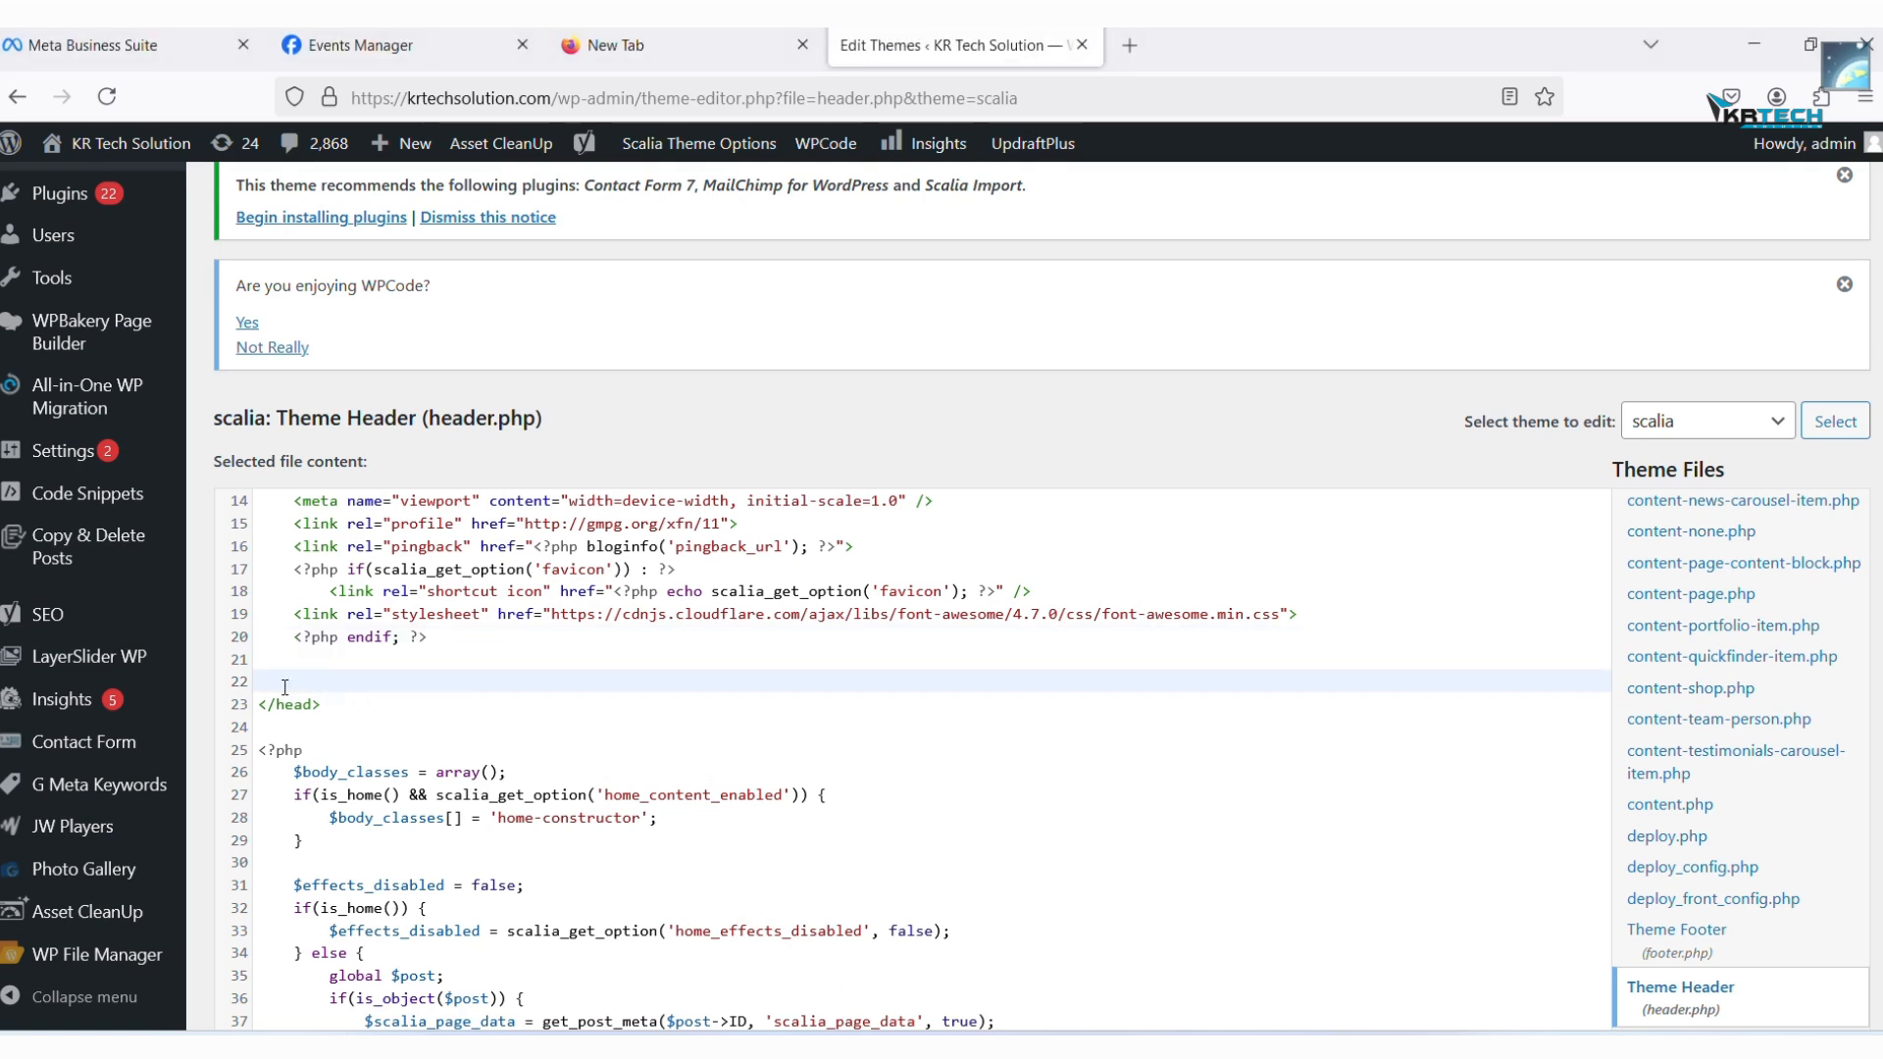
click(290, 668)
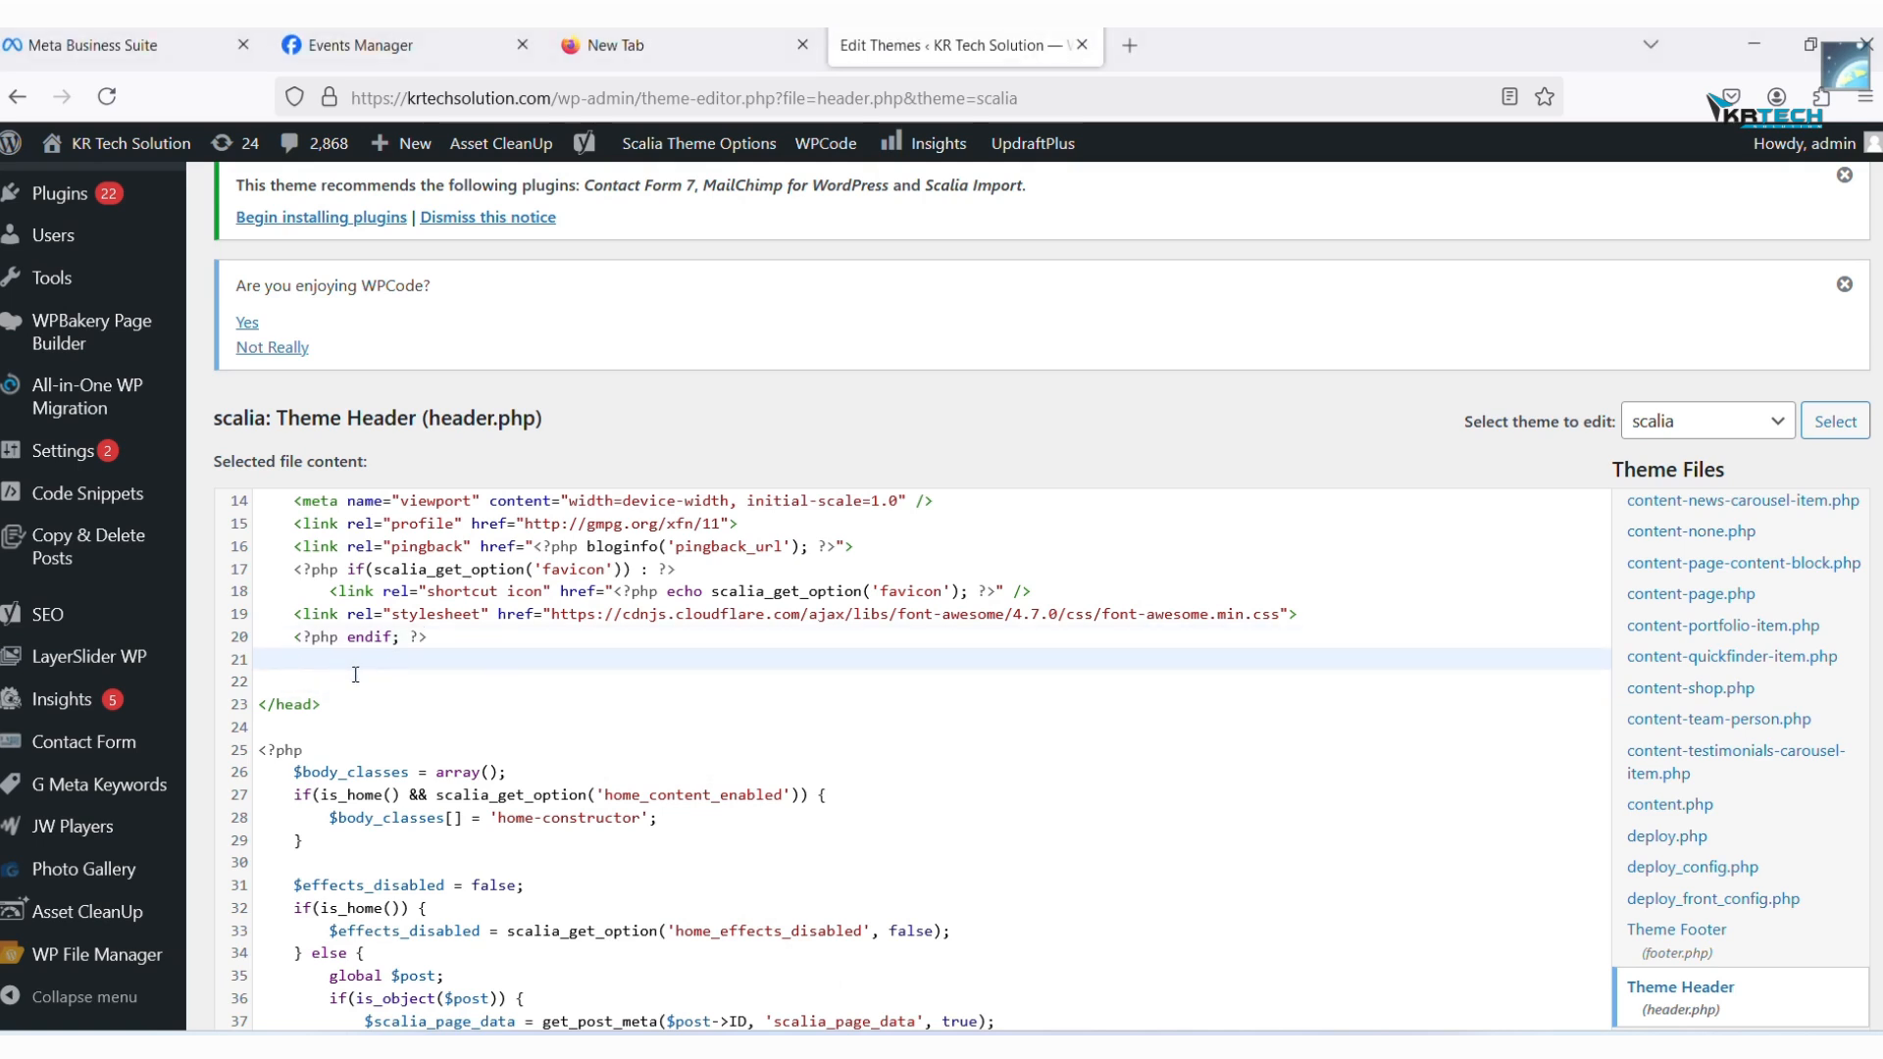
key(ctrl+v)
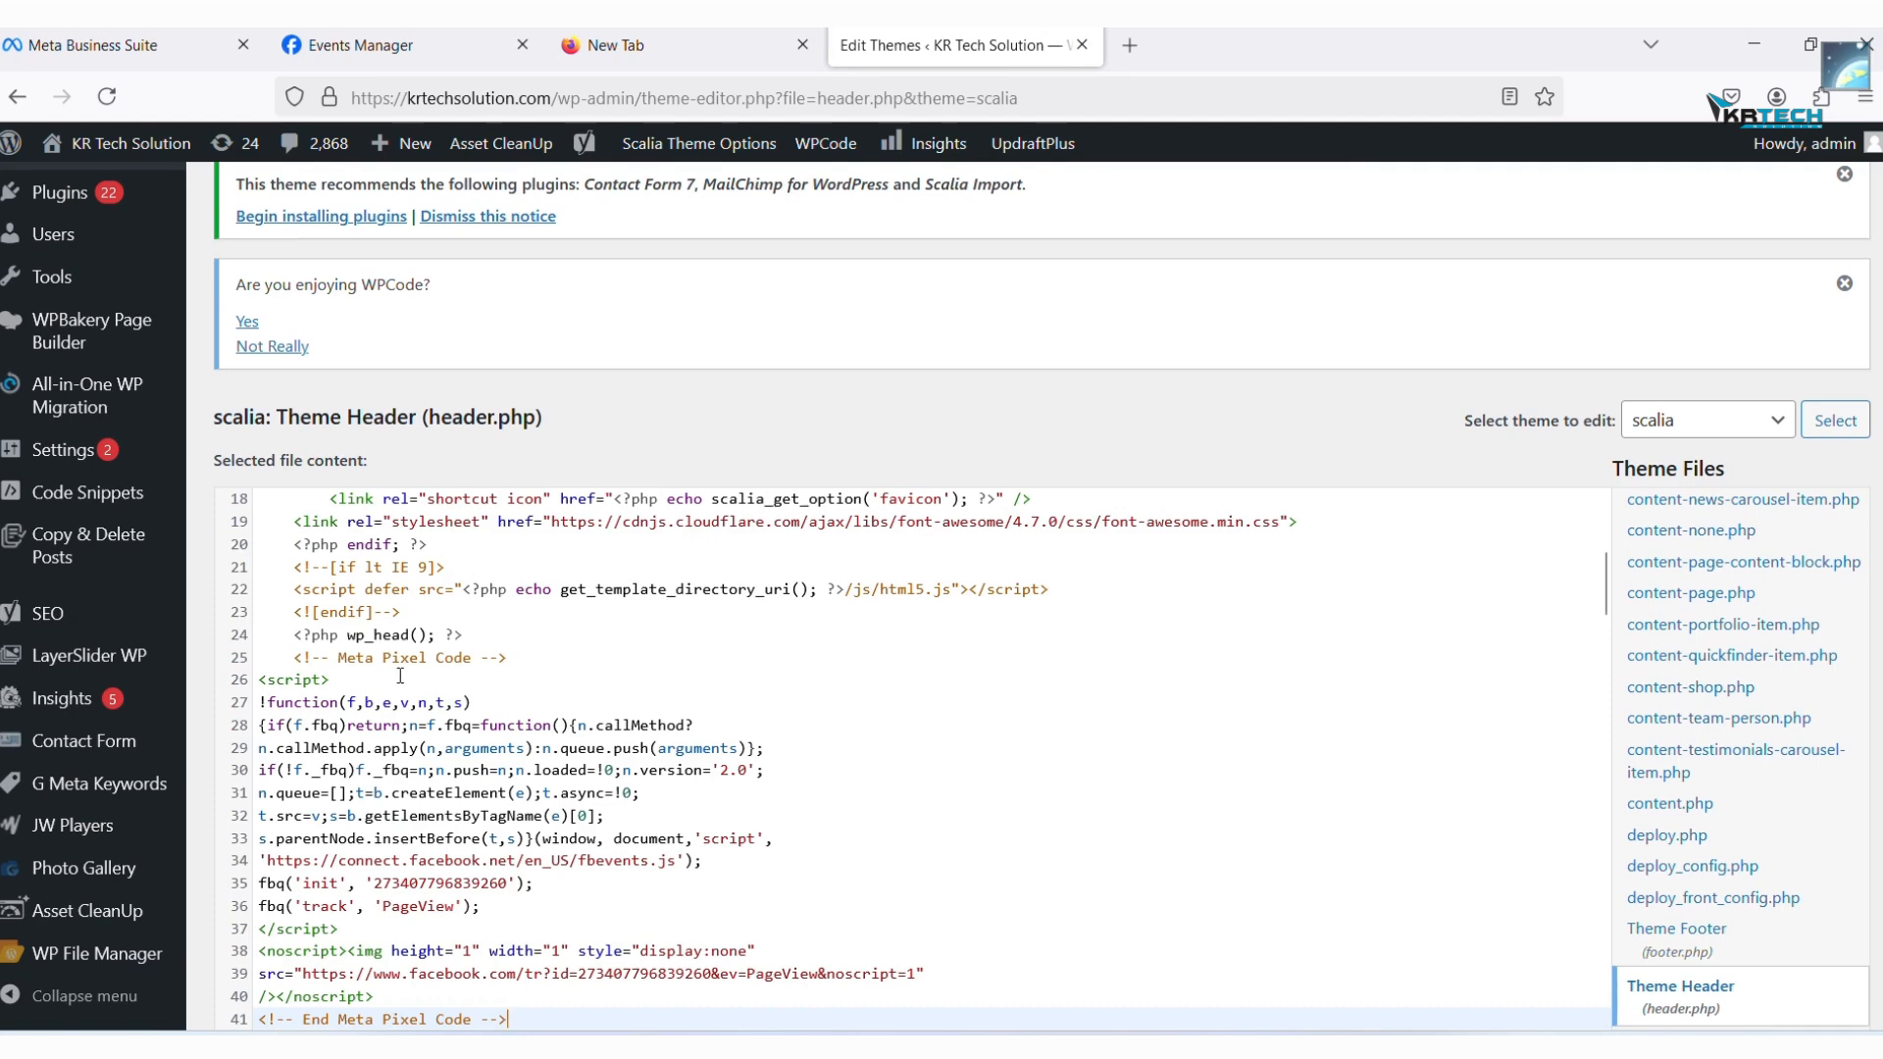
Review the pasted Meta Pixel code and its placement within the head section of header.php
scroll(400, 676, up, 4)
scroll(397, 672, down, 6)
scroll(393, 669, down, 6)
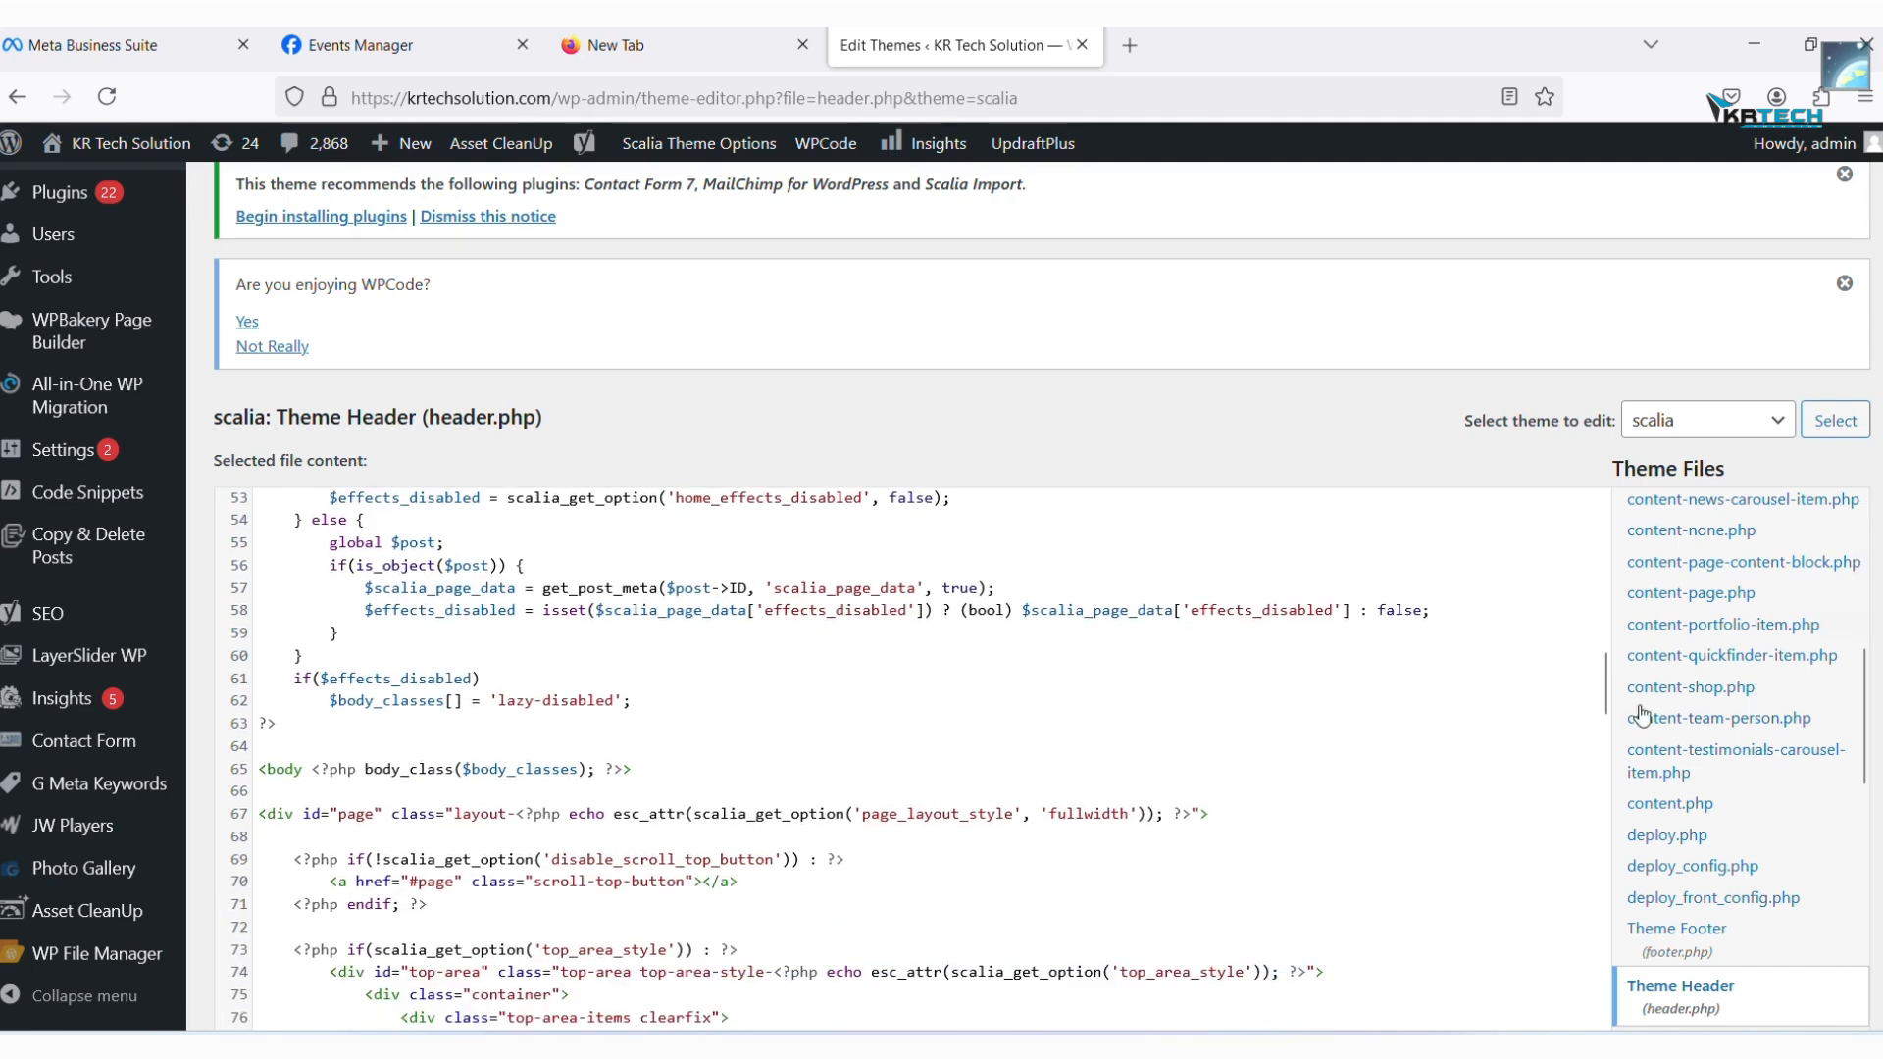
scroll(432, 702, up, 10)
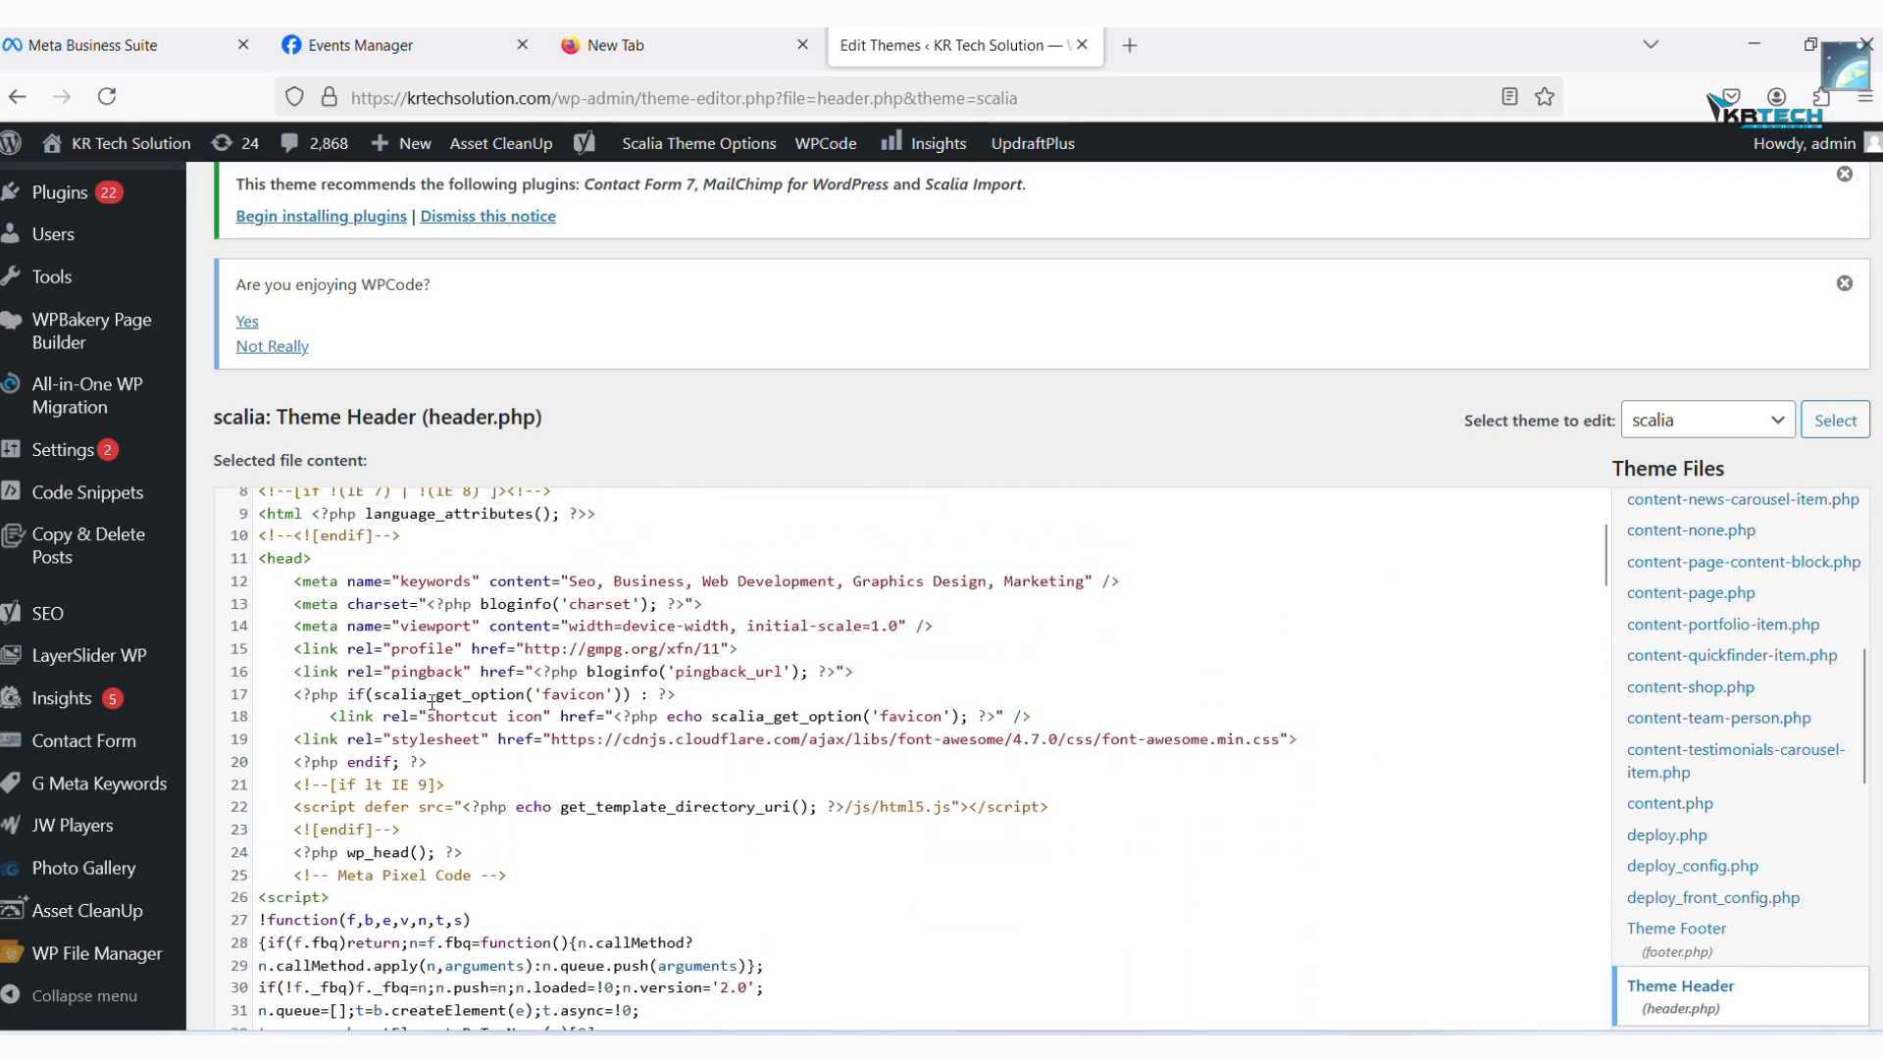
scroll(431, 702, down, 2)
drag(1866, 684, 1879, 794)
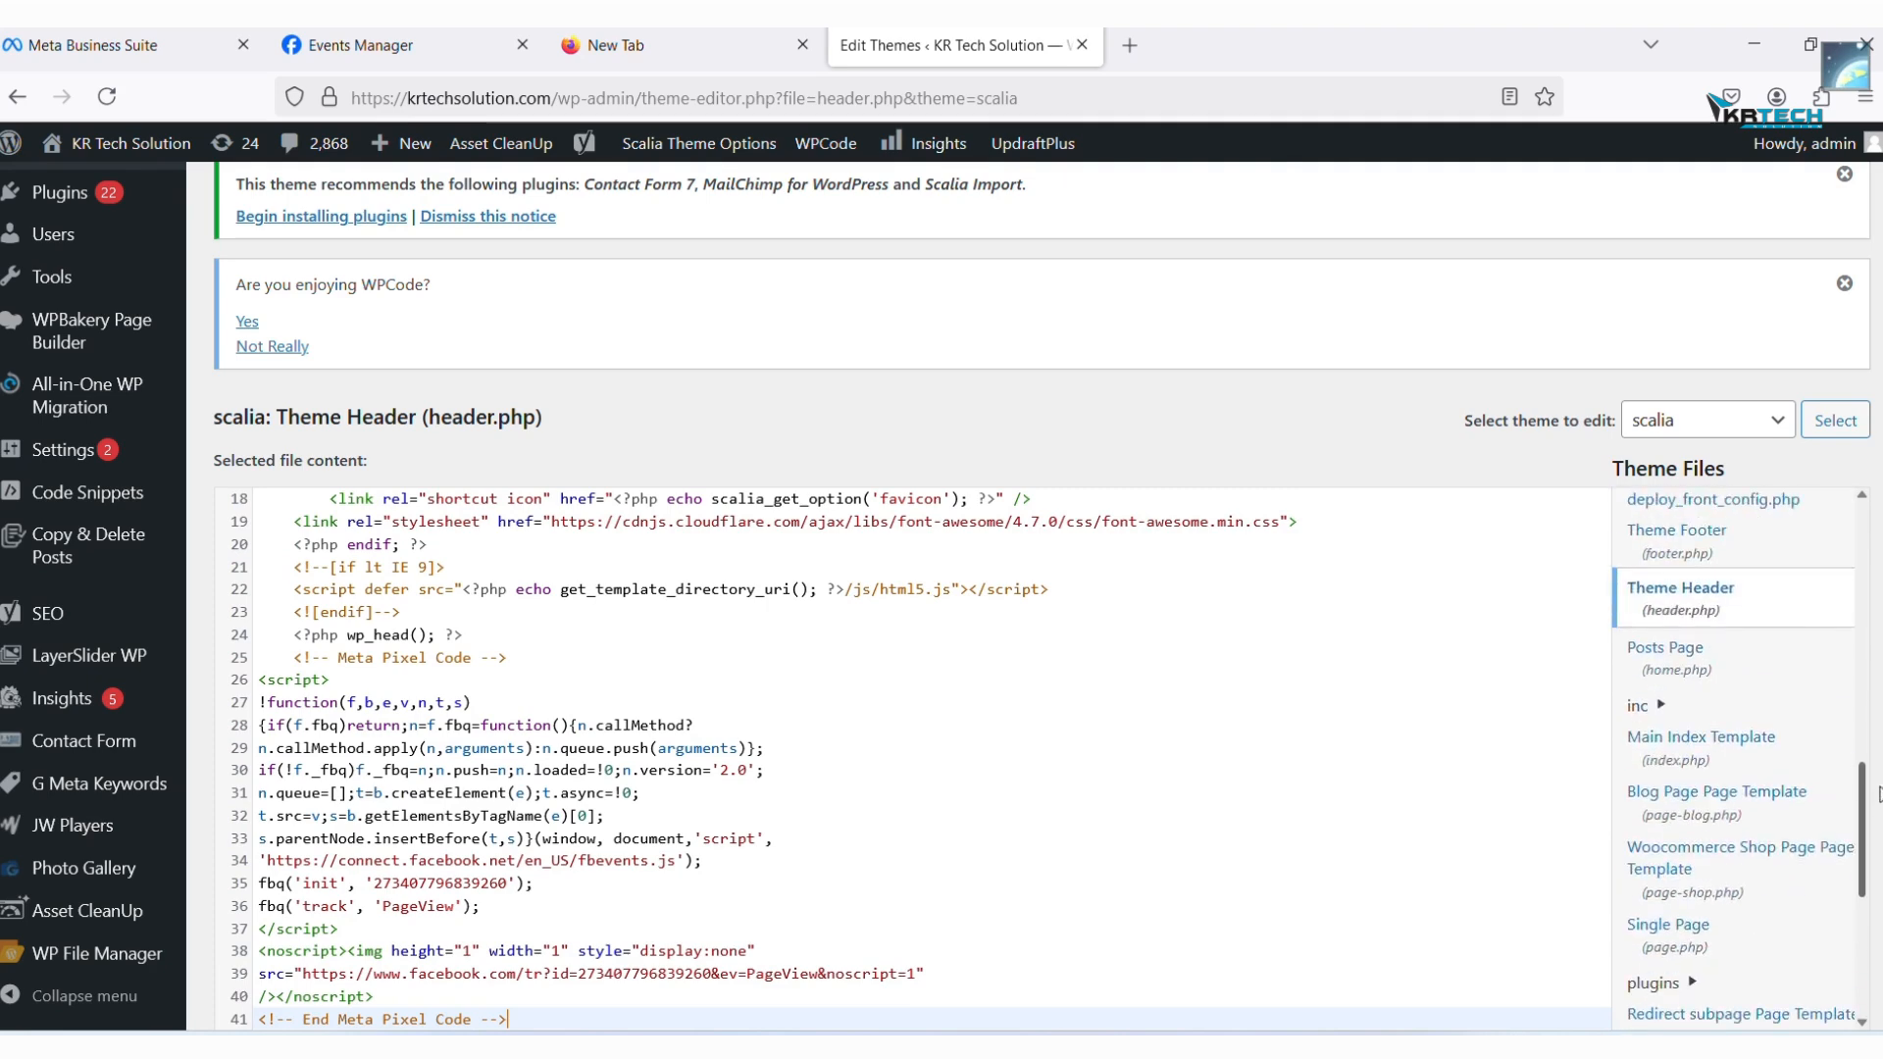
scroll(912, 760, down, 14)
scroll(922, 887, down, 2)
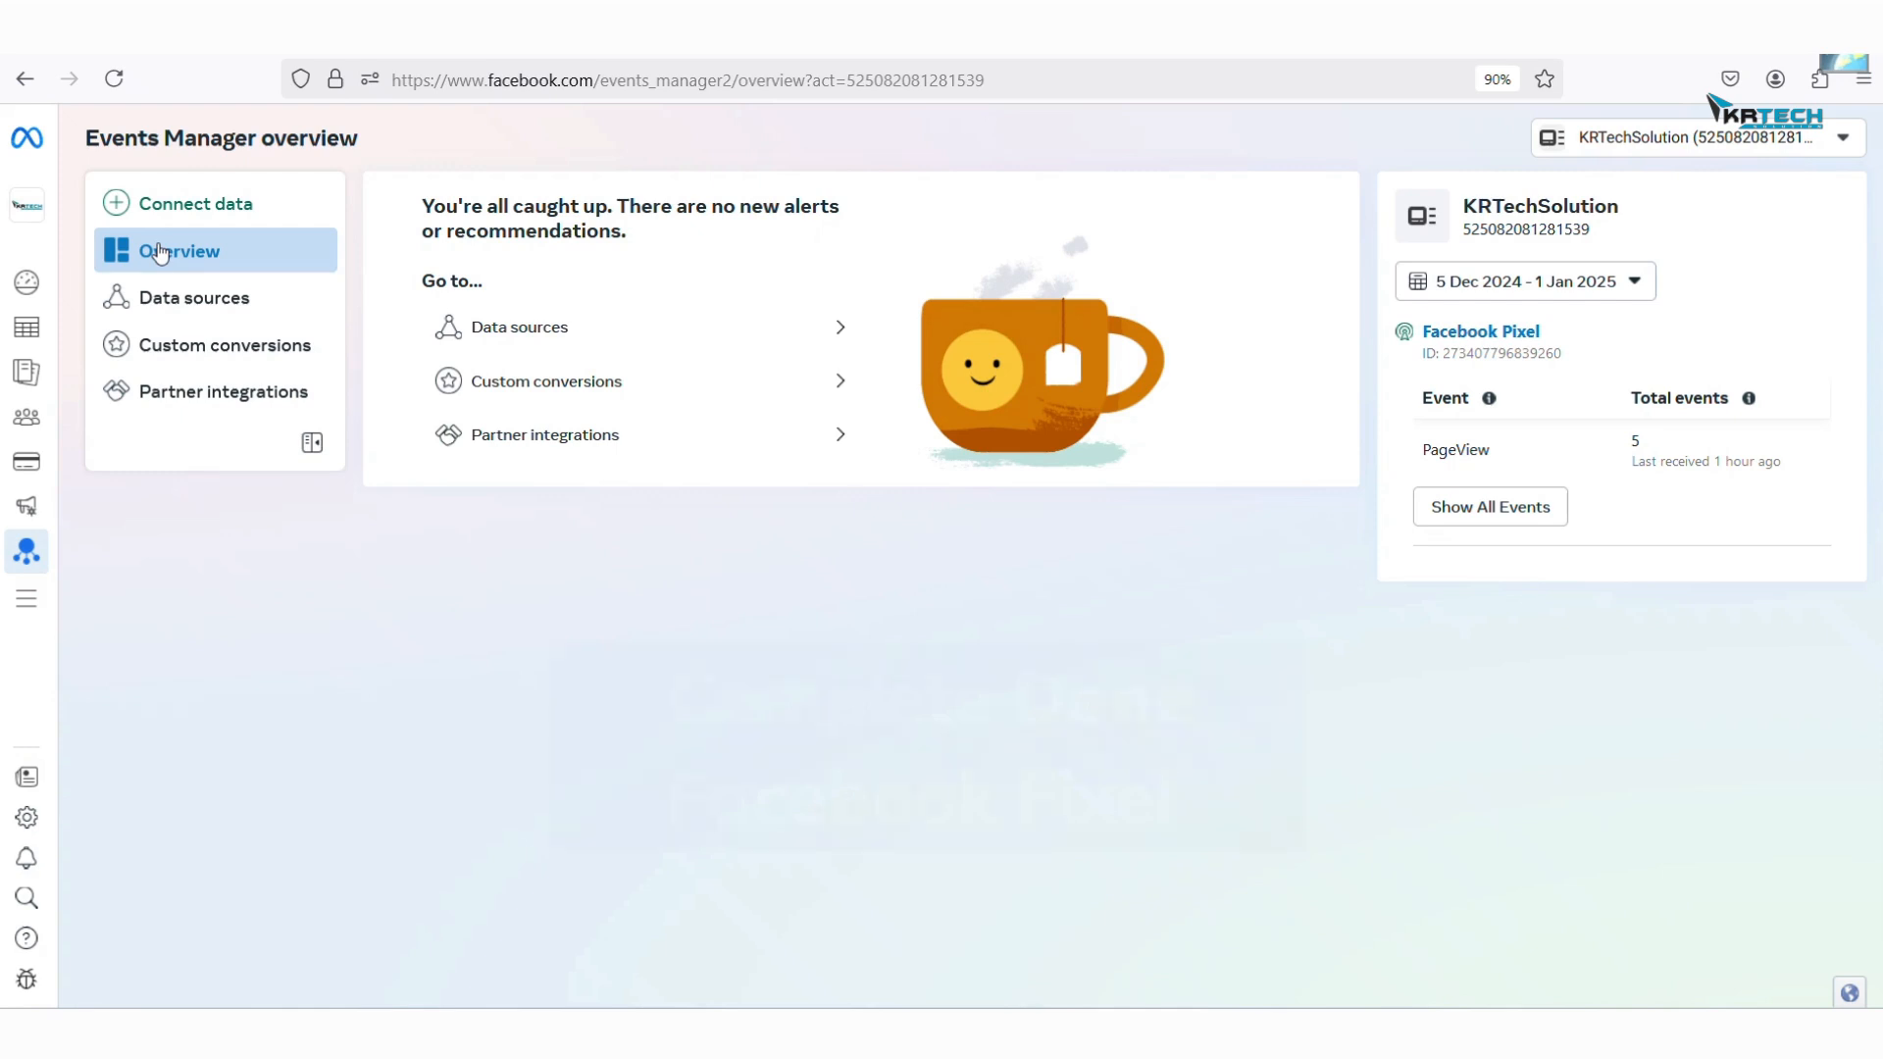
Switch to Events Manager and check the Facebook Pixel's activity in the overview and data sources, plus the custom conversions page
click(180, 300)
click(191, 252)
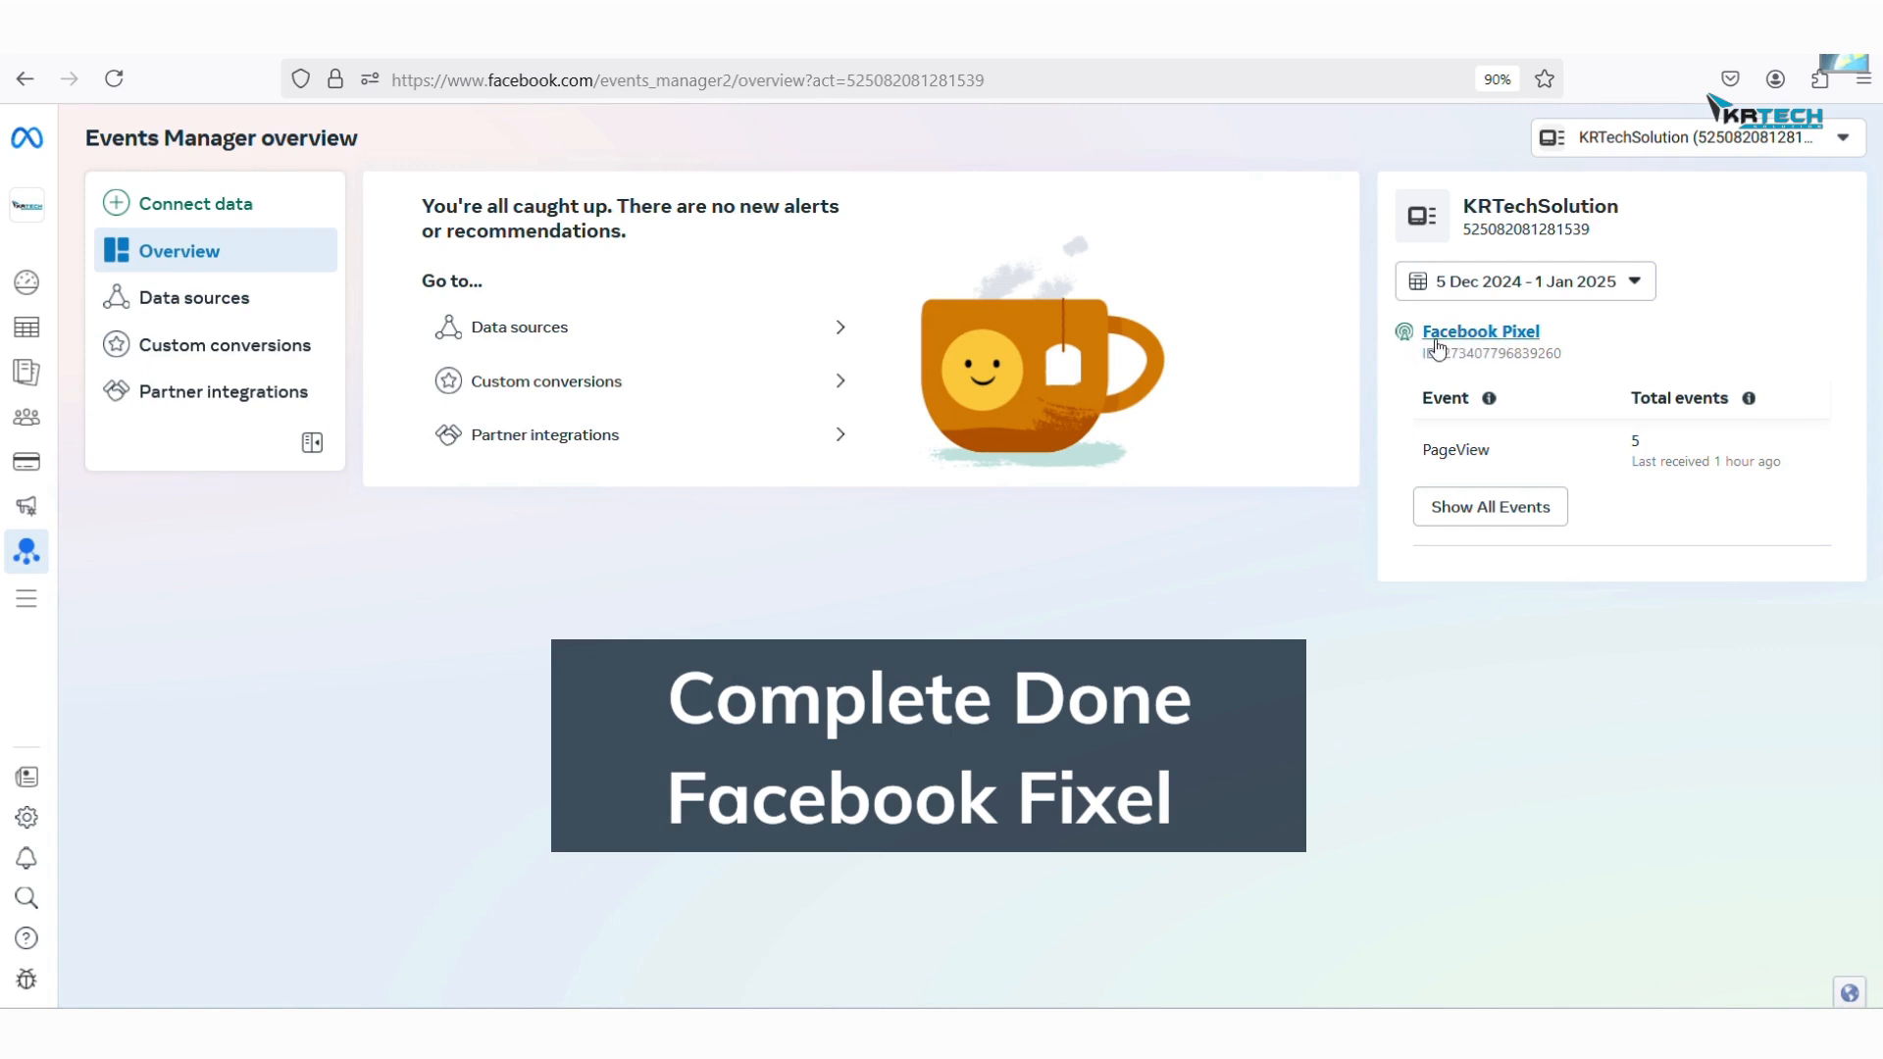
click(184, 297)
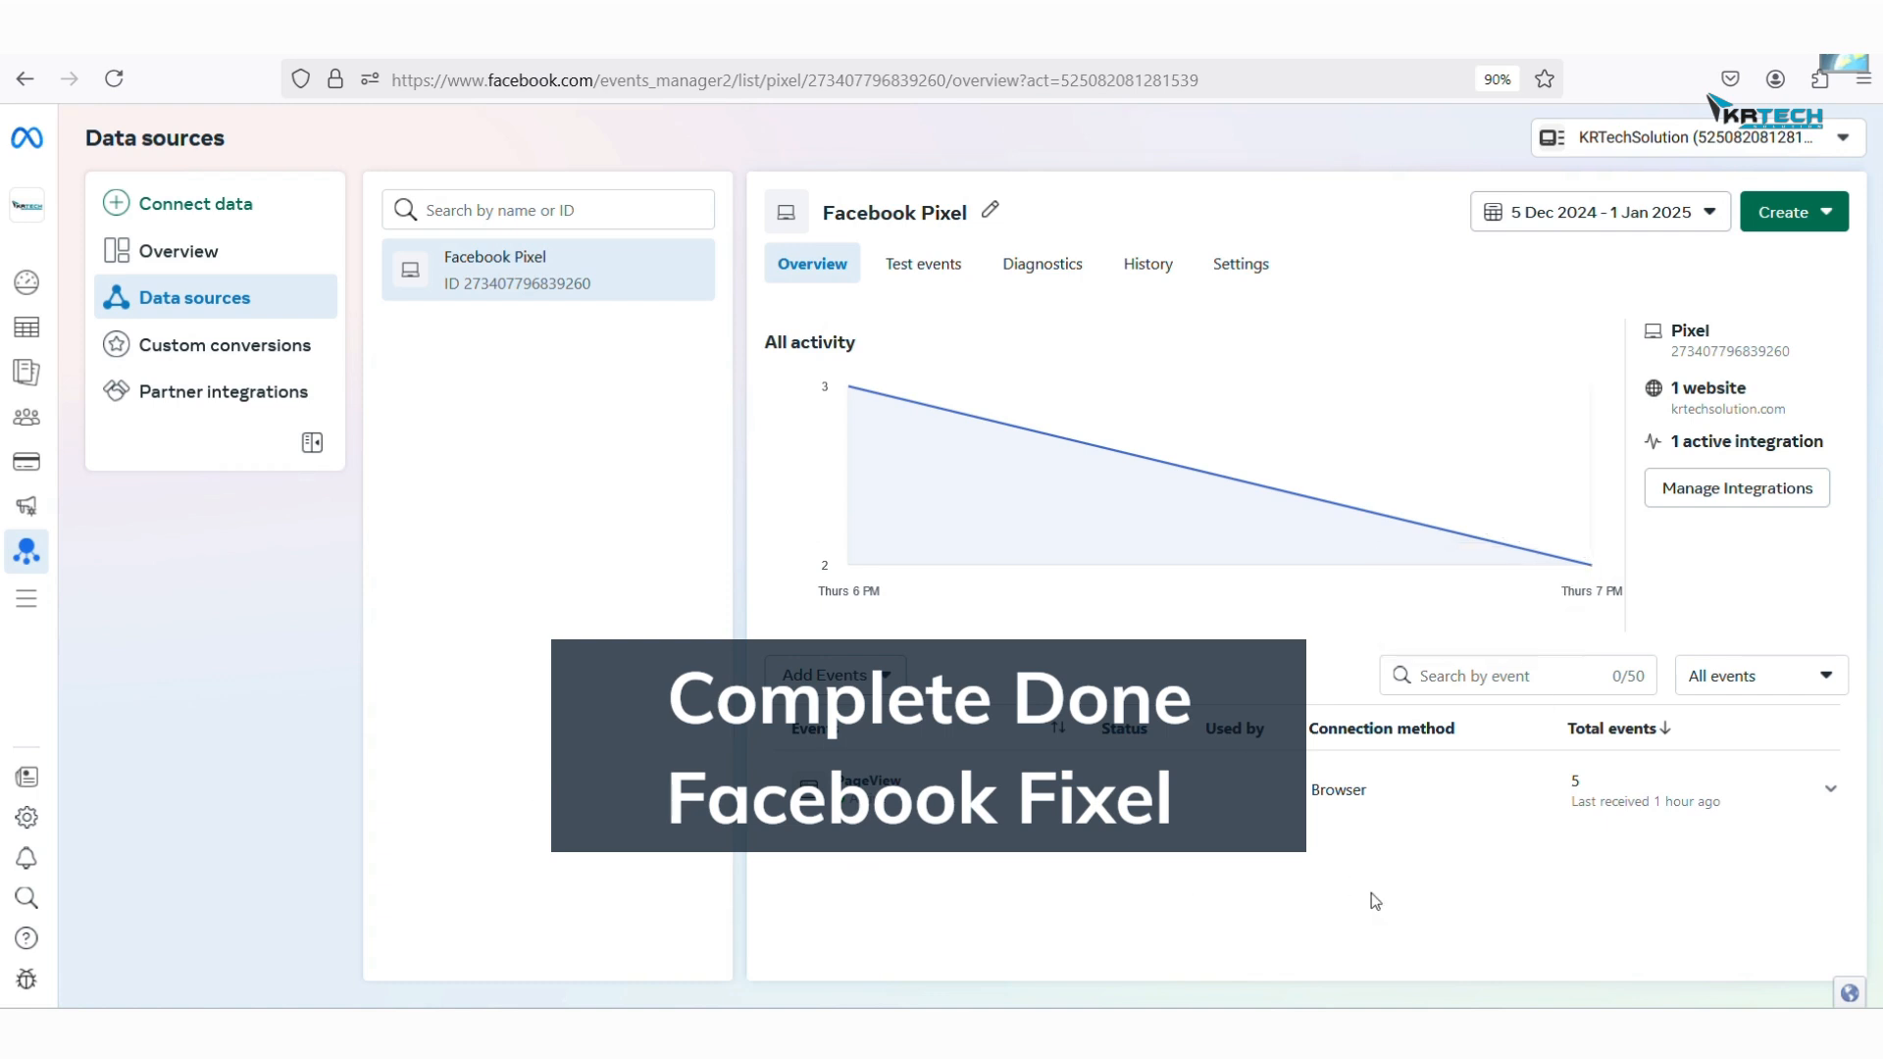
click(181, 355)
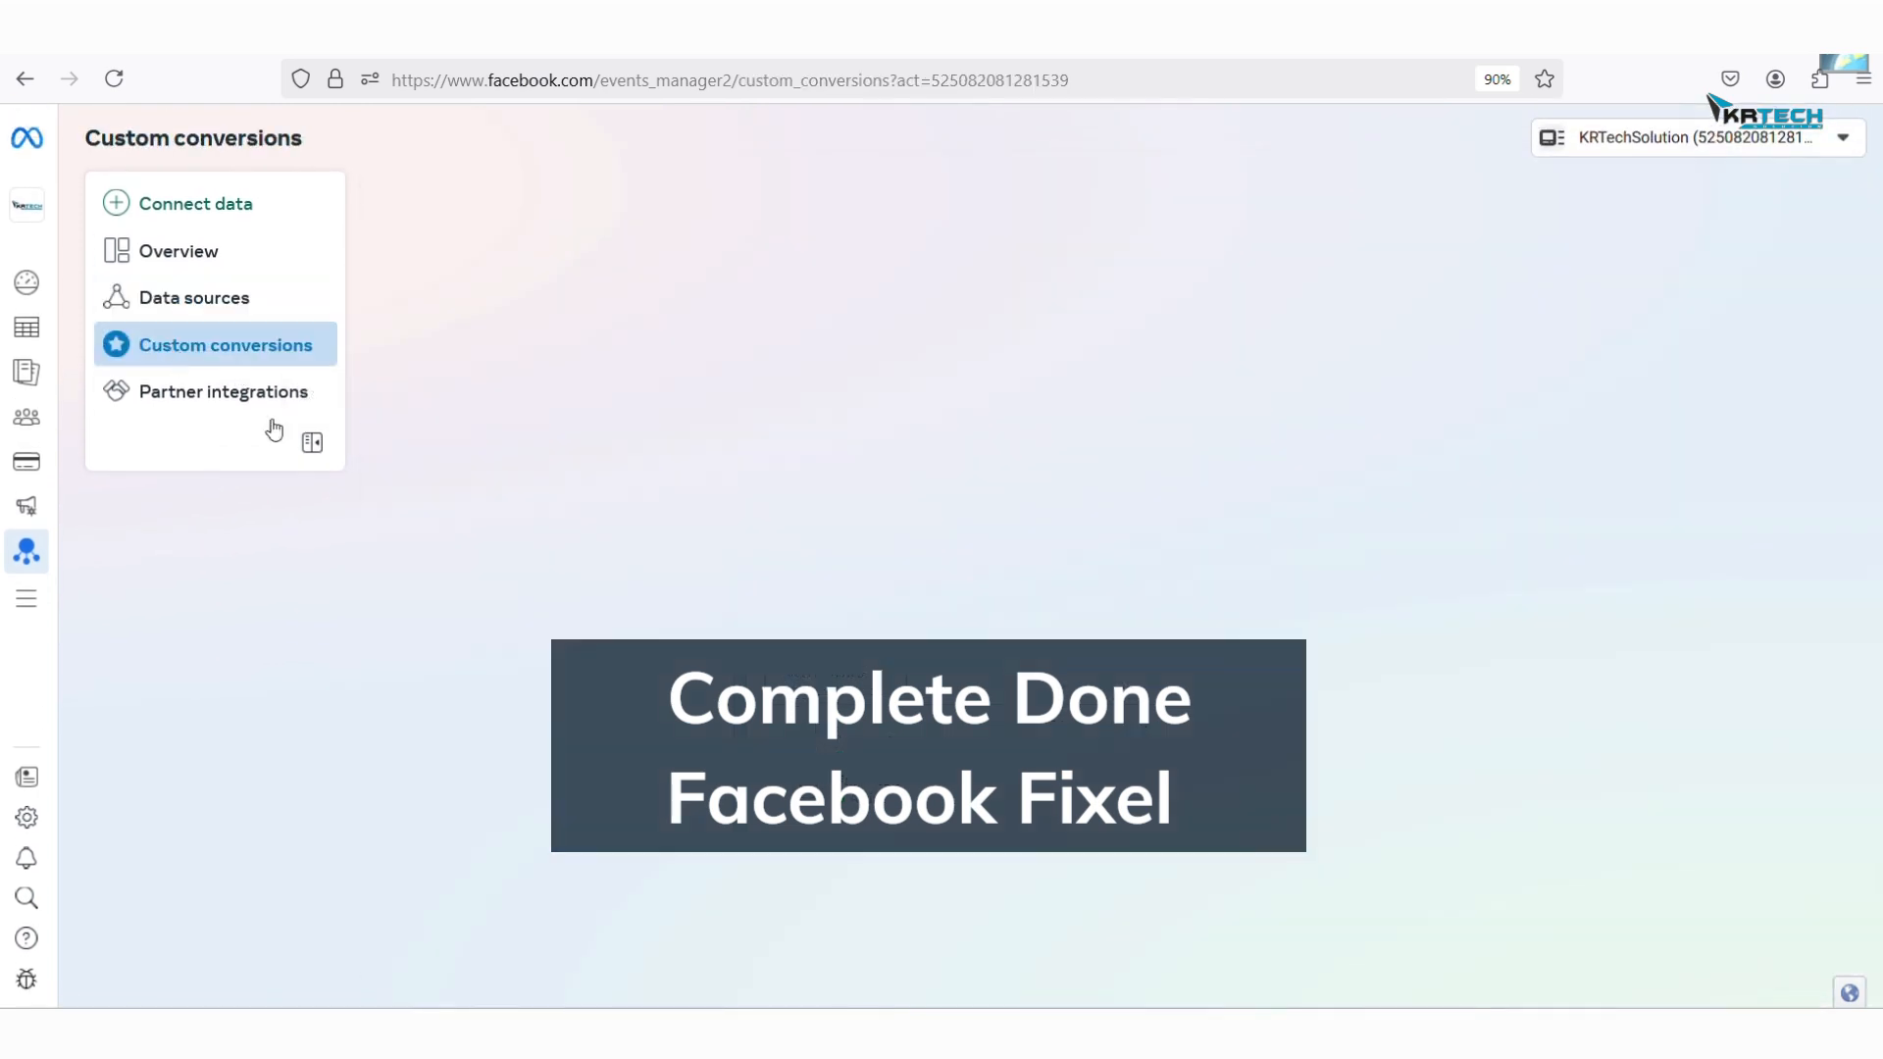